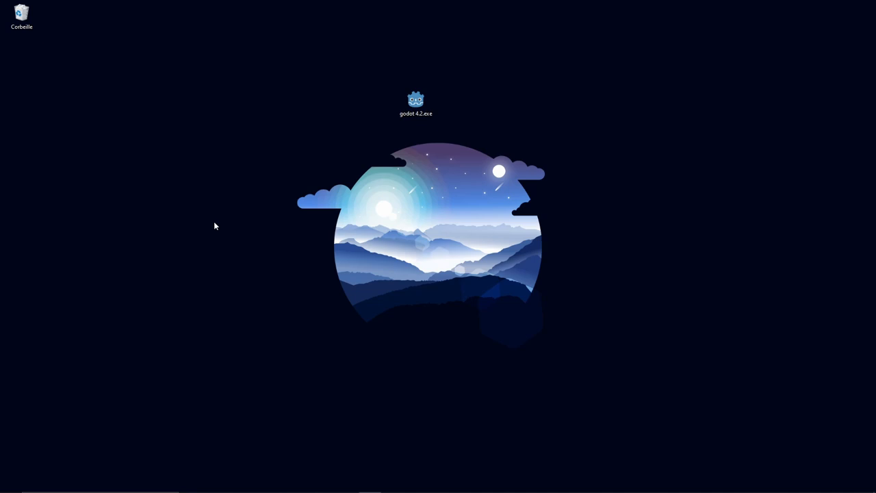
Launch Godot 4.2, then create and open a project named Tuto in its own new folder inside Documents
double_click(413, 108)
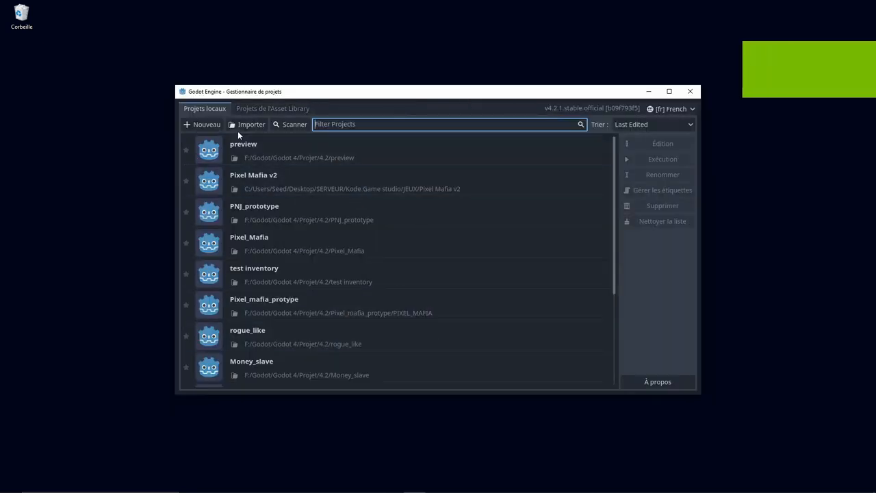
left_click(202, 125)
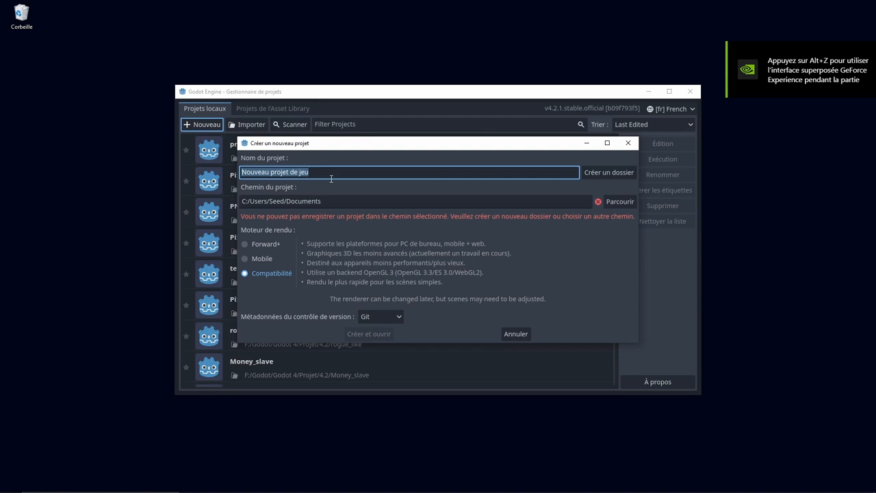
type("Tuto")
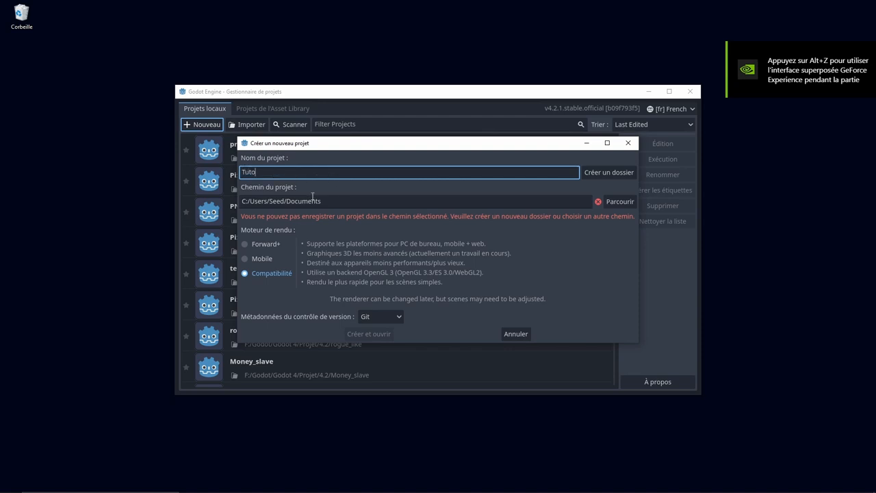
left_click(356, 202)
left_click(362, 202)
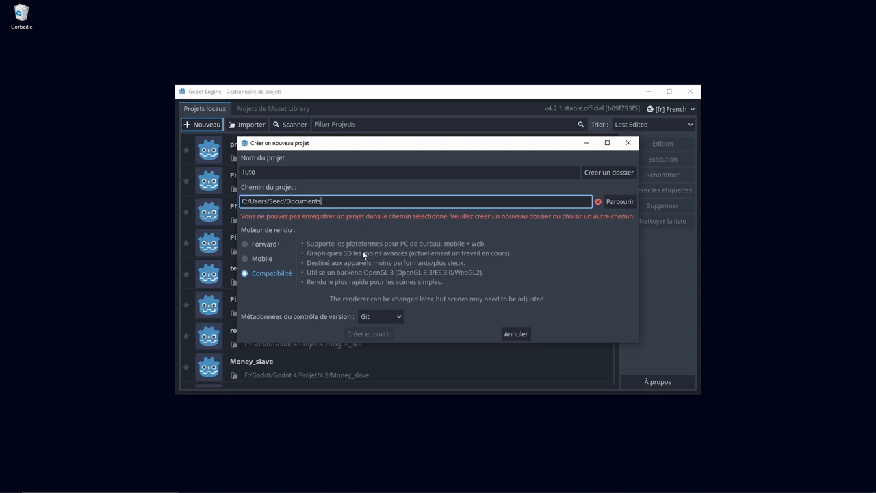
left_click(613, 174)
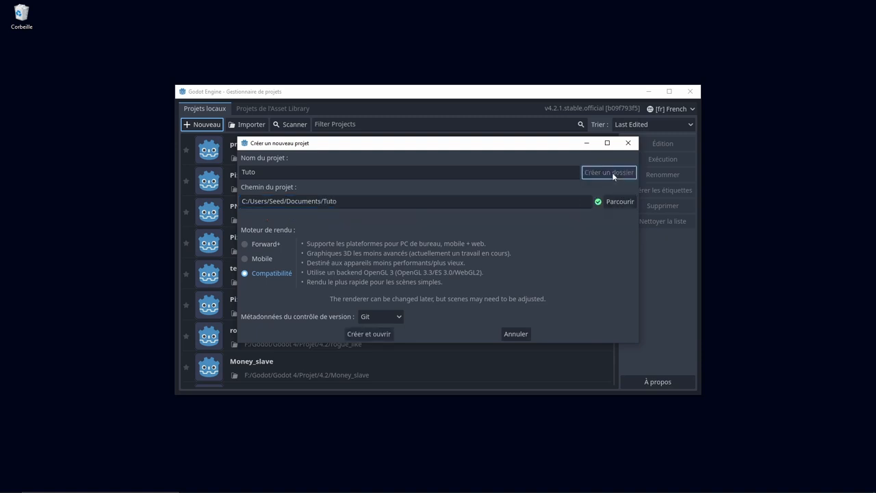
left_click(381, 334)
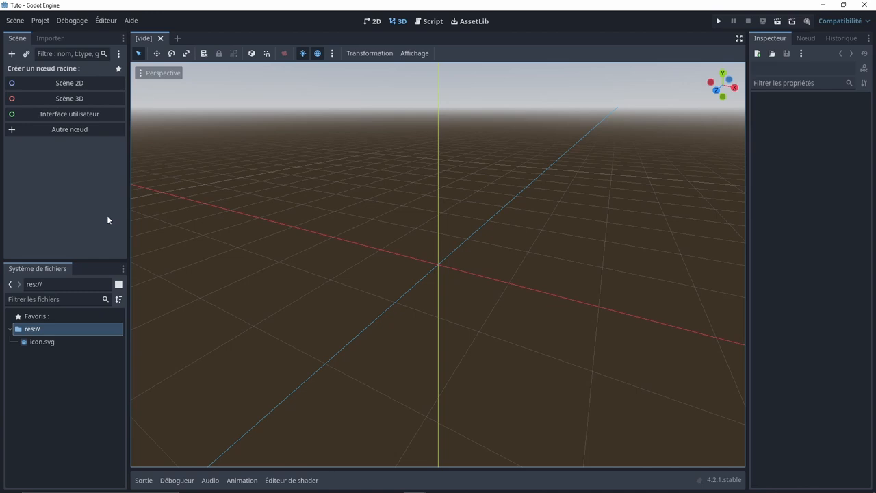
Create a folder named Assets in the project root res://
right_click(67, 329)
mouse_move(211, 333)
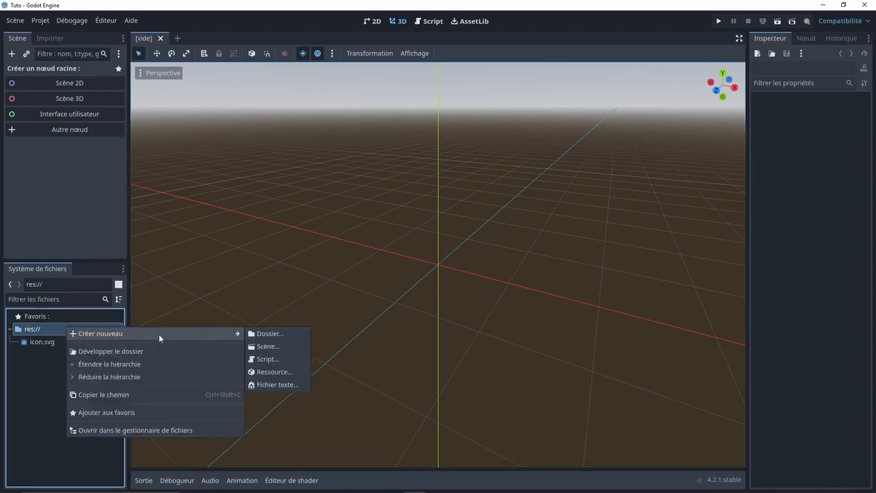
left_click(270, 333)
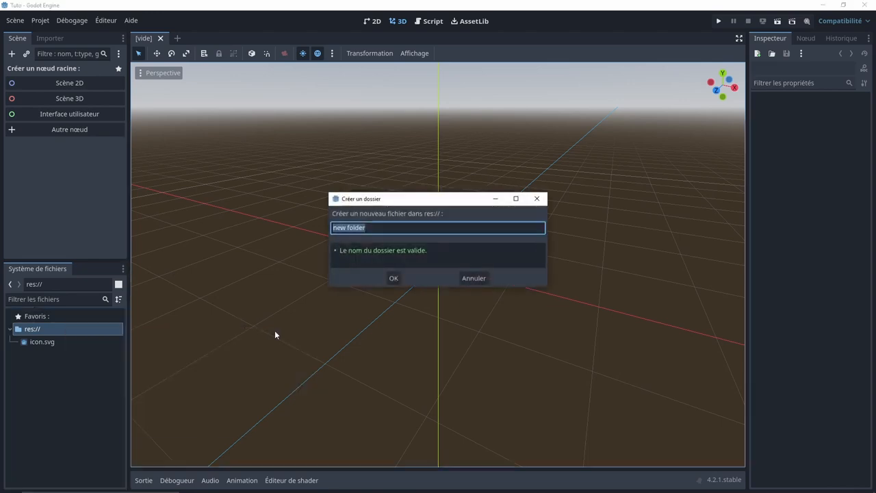
type("Assets")
key("Return")
Create a folder named Scenes in the project root res://
right_click(107, 329)
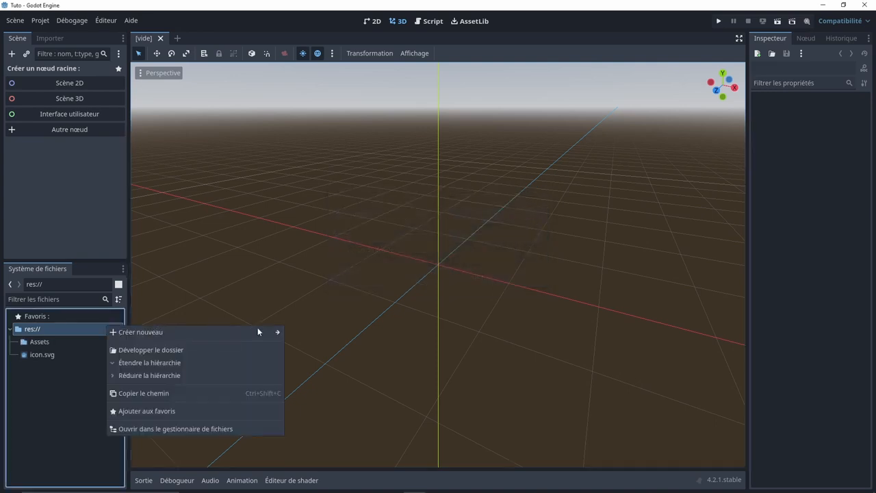
mouse_move(233, 332)
left_click(316, 333)
type("Sc")
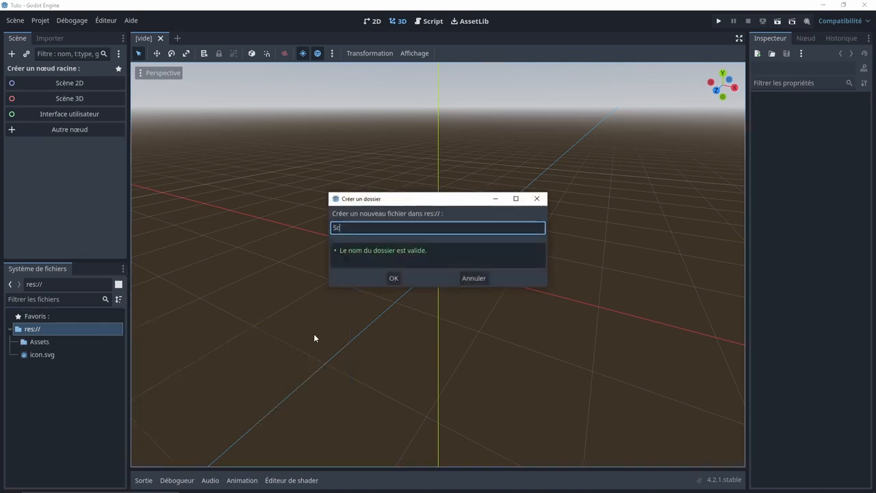
type("enes")
key("Return")
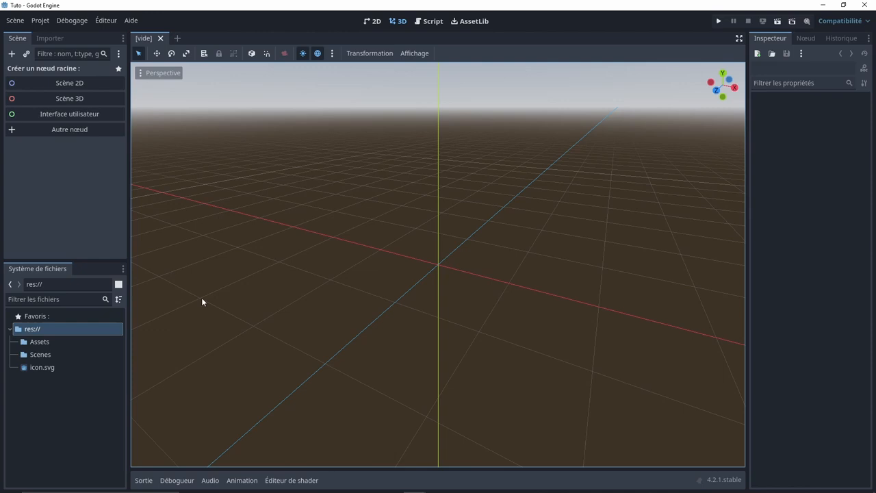
Create a folder named Scripts in the project root res://
right_click(113, 329)
mouse_move(235, 339)
left_click(291, 340)
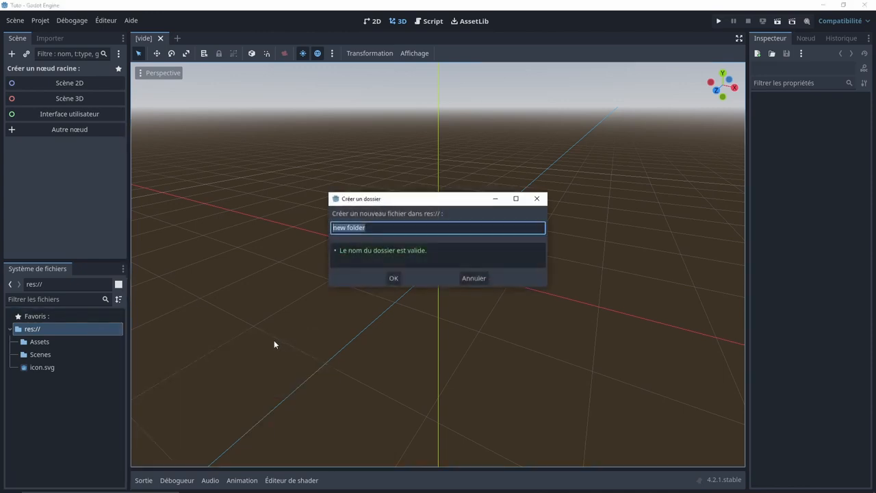
type("Scripts")
key("Return")
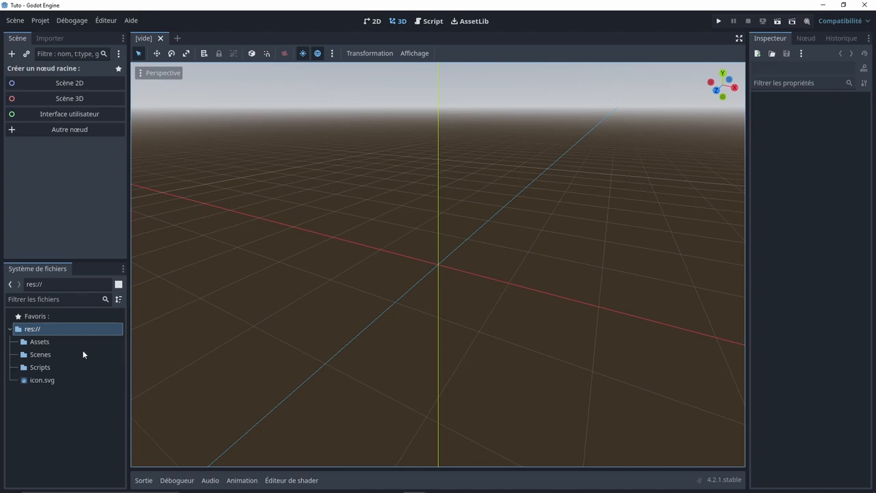
Create a subfolder named Imports inside the Assets folder
left_click(56, 355)
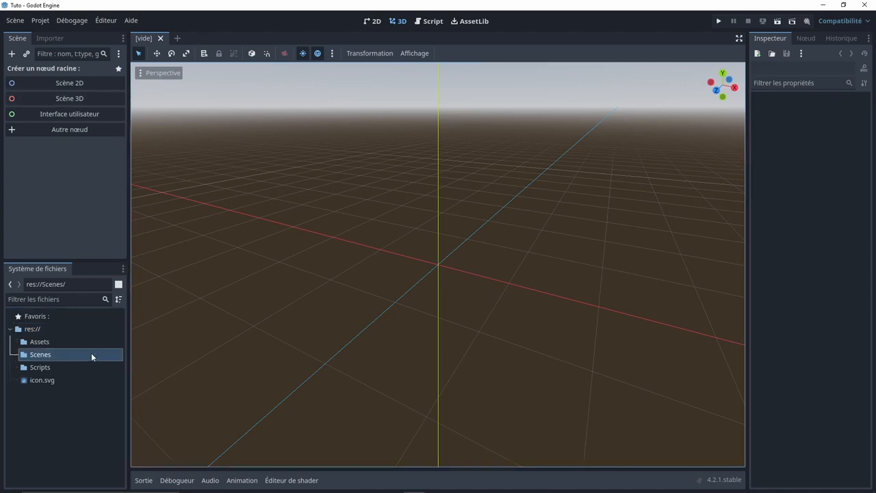
left_click(59, 340)
right_click(59, 340)
mouse_move(154, 328)
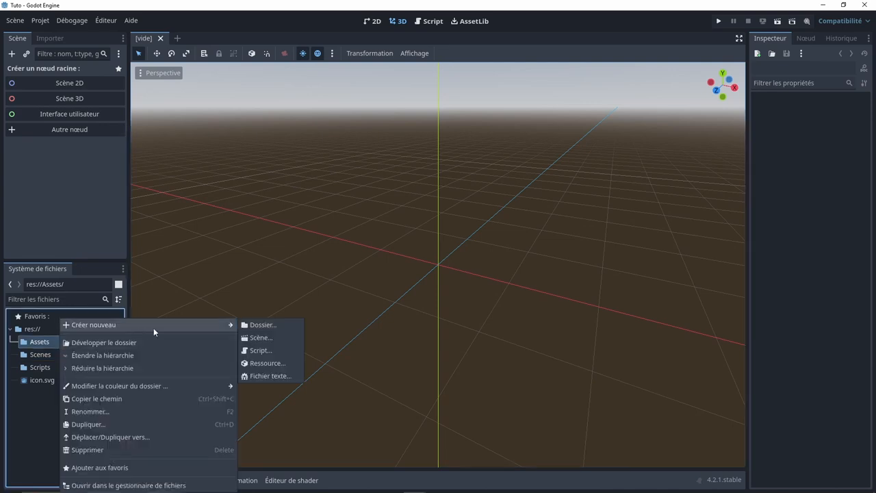
left_click(263, 325)
type("Imports")
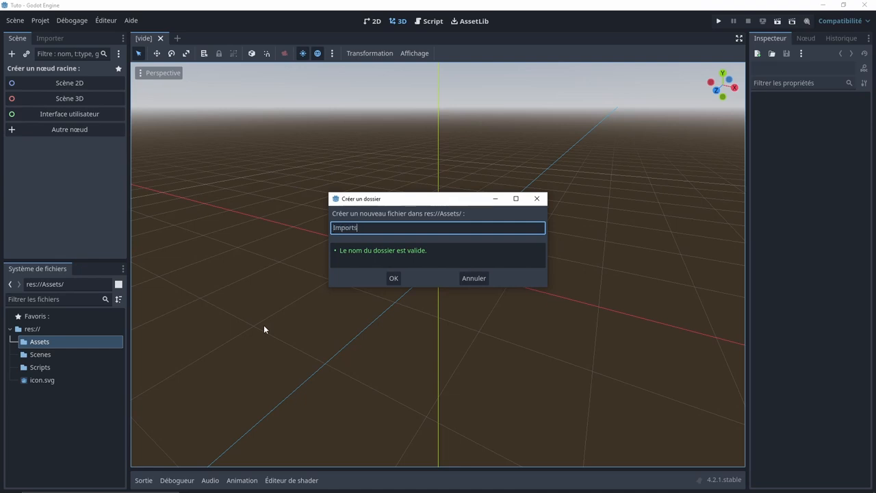
key("Return")
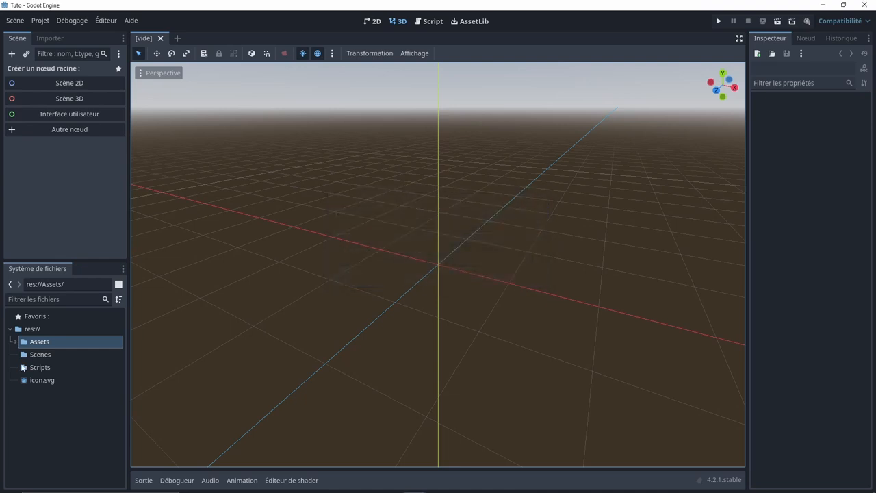
Import the Brackeys platformer assets folder from the computer into Assets/Imports
left_click(35, 358)
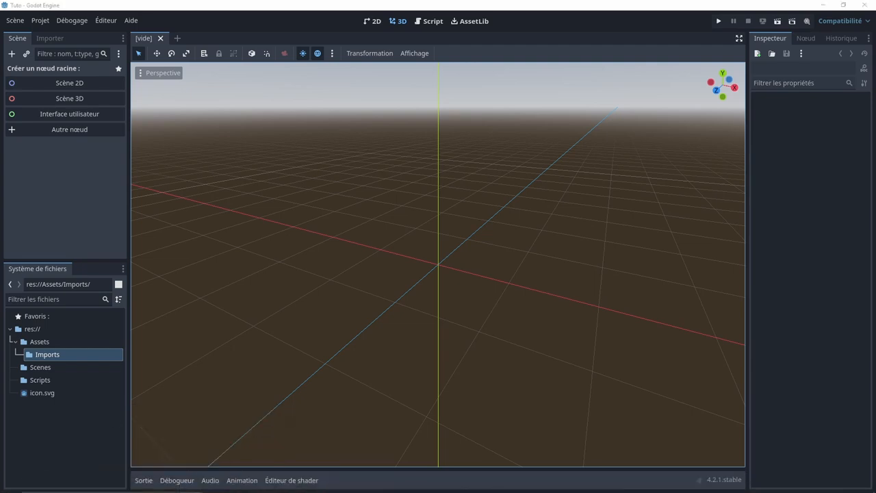
left_click_drag(12, 305, 58, 355)
left_click(68, 368)
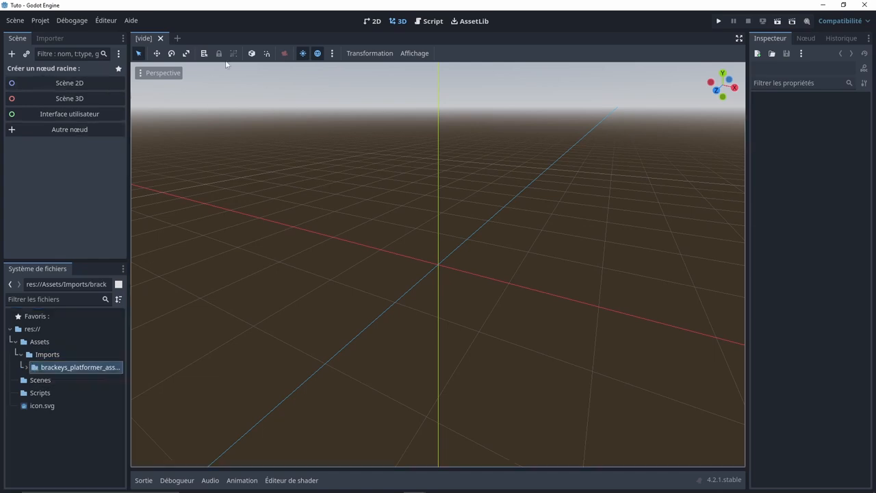
Create a 2D scene root node and rename it World_A_1
scroll(493, 205, "up", 5)
middle_click_drag(474, 249, 407, 157)
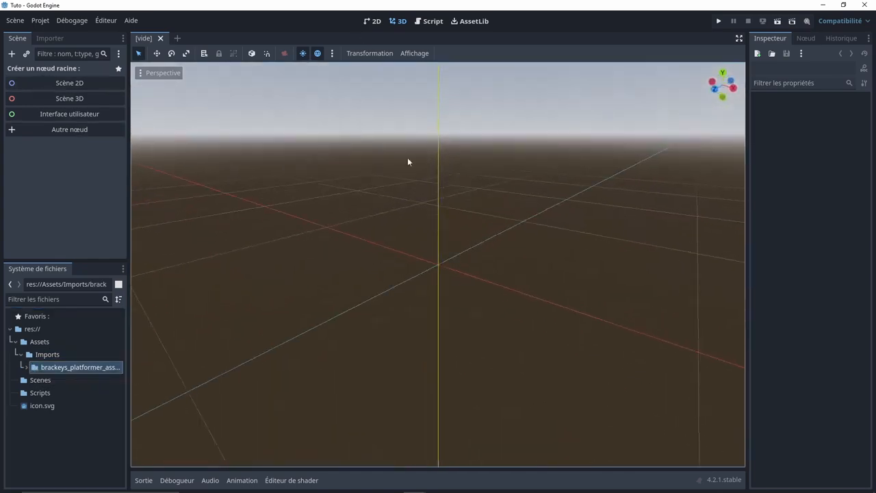
left_click(69, 83)
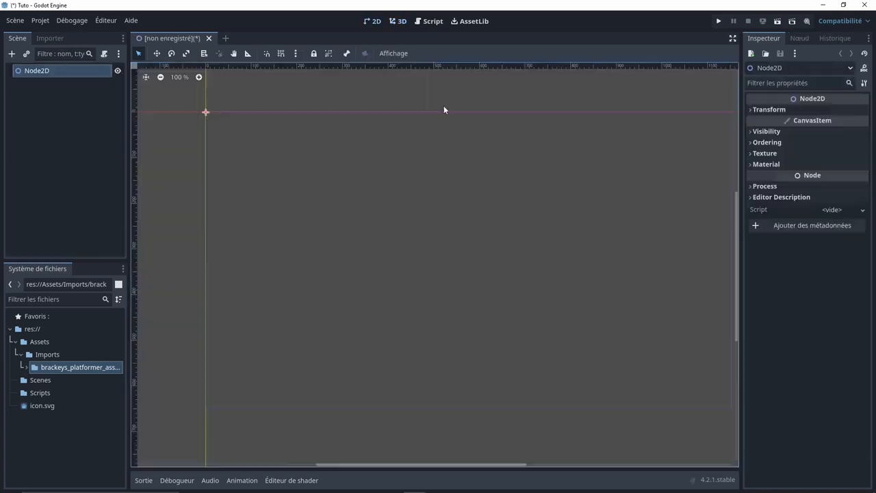
double_click(38, 73)
type("W")
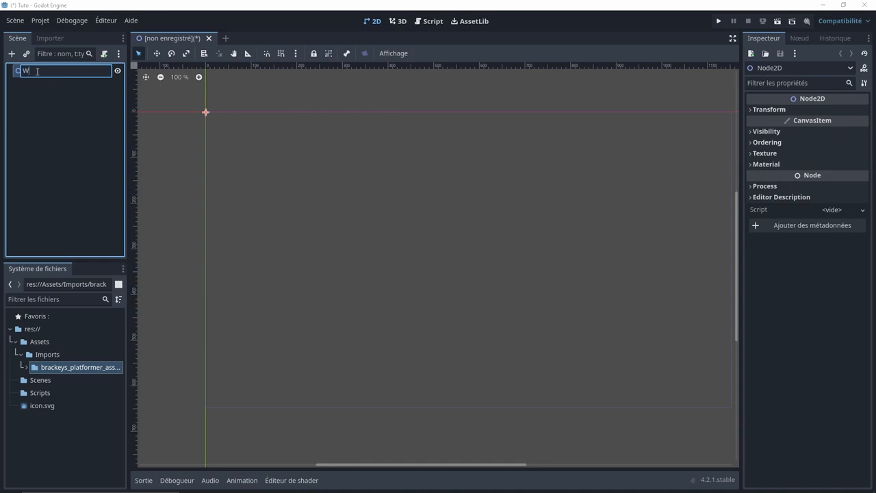
type("orld_A_1")
key("Return")
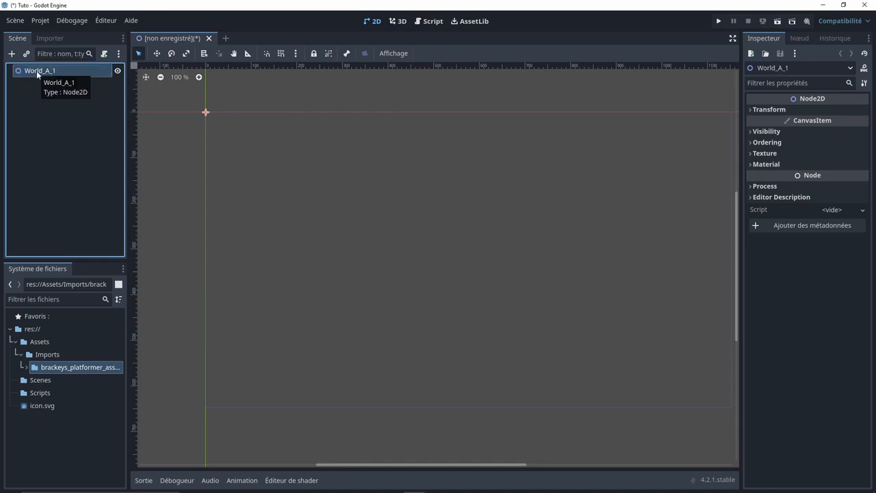
Save the scene as world_a_1.tscn in the Scenes folder
middle_click_drag(130, 102, 195, 132)
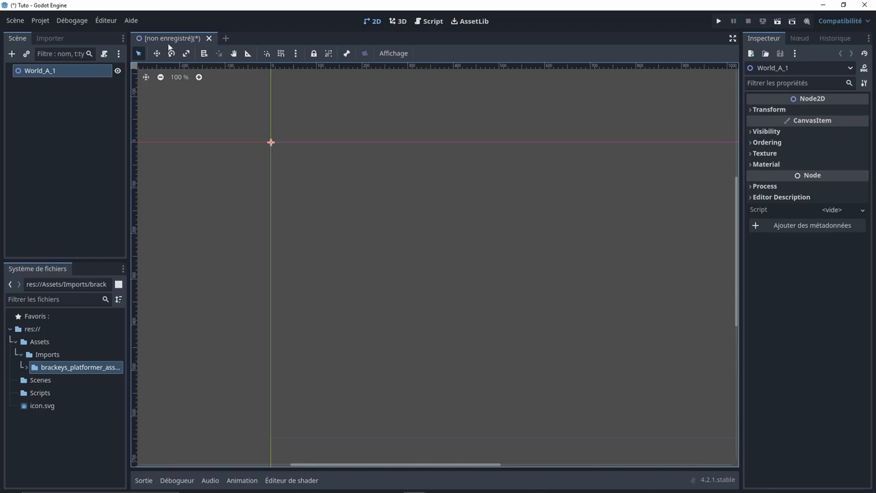
left_click(20, 21)
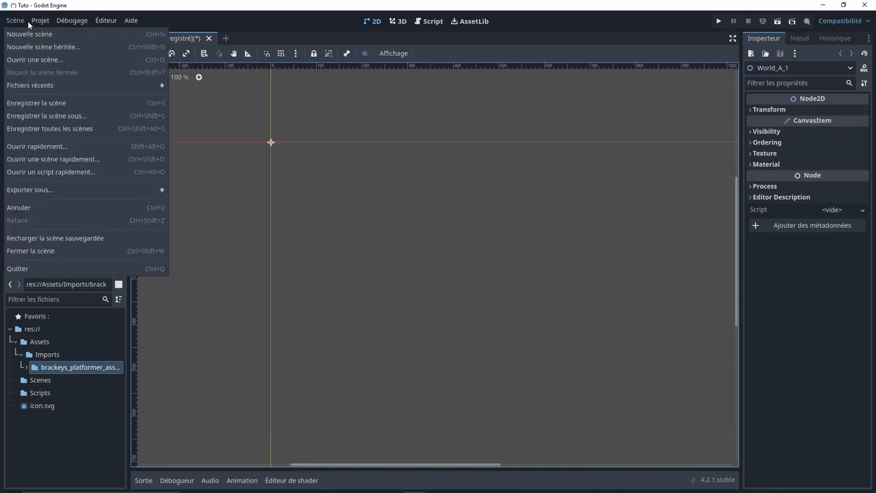
mouse_move(47, 83)
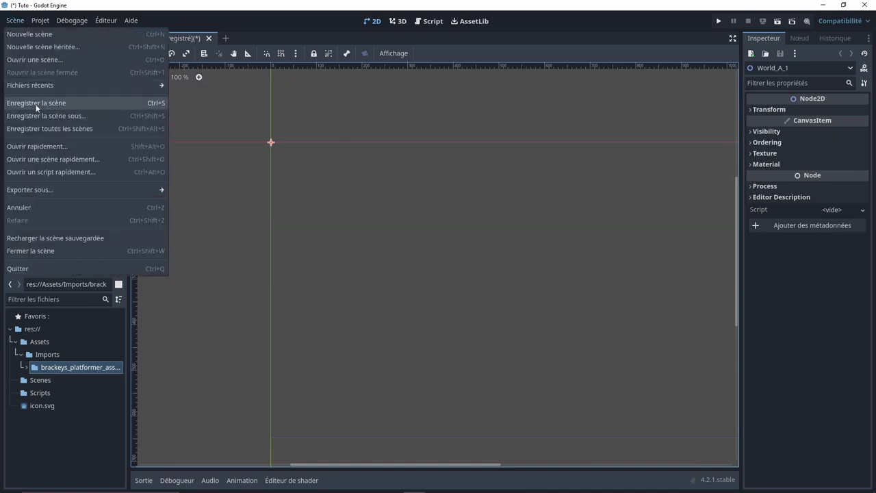
left_click(36, 103)
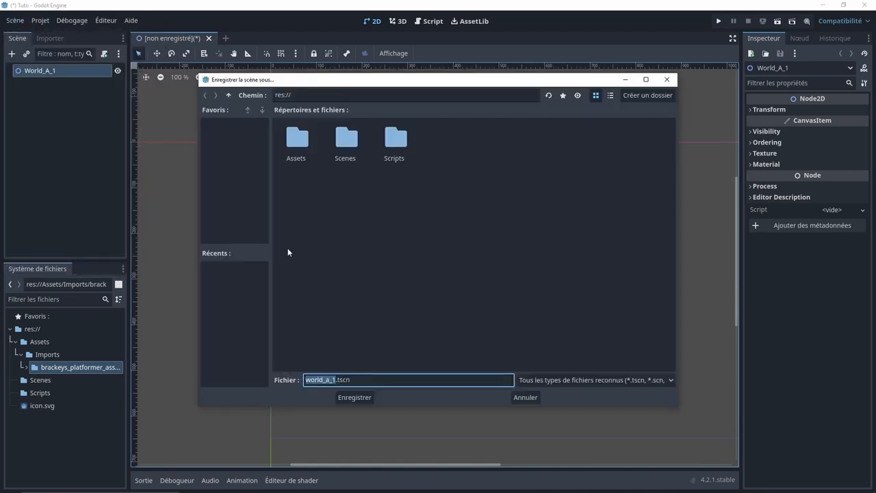
double_click(343, 150)
left_click(336, 396)
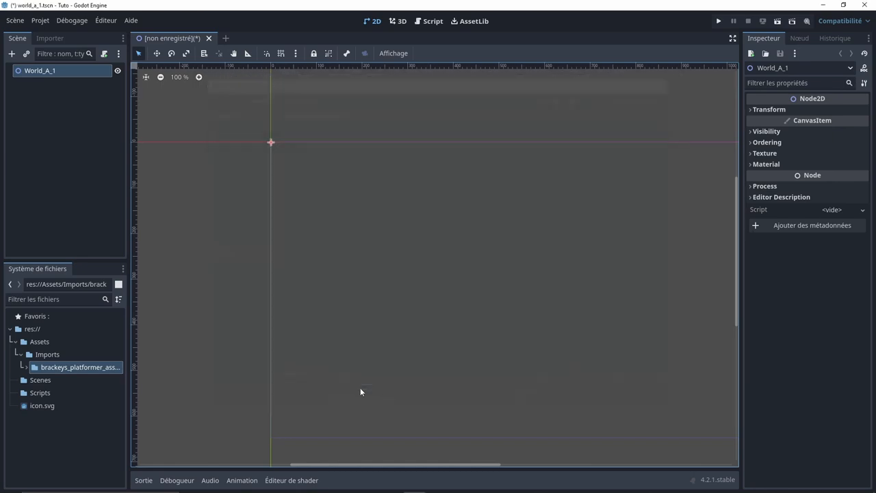
right_click(41, 69)
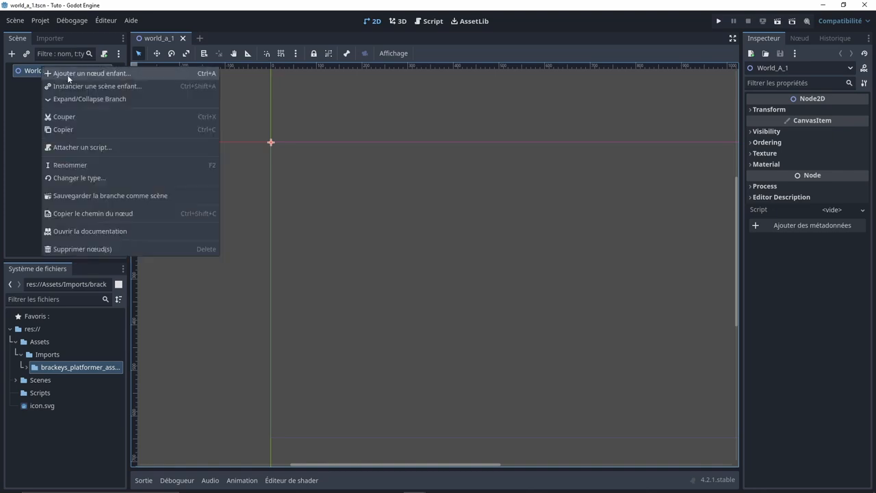
left_click(67, 75)
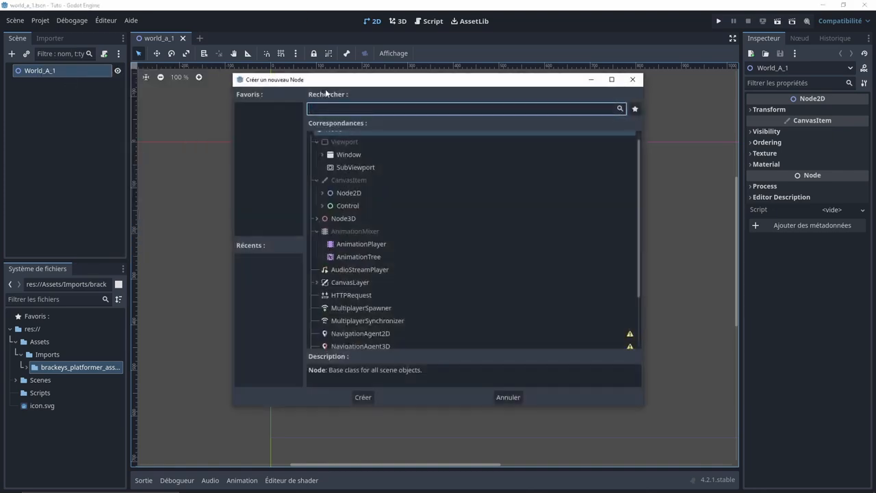
key("Escape")
right_click(42, 71)
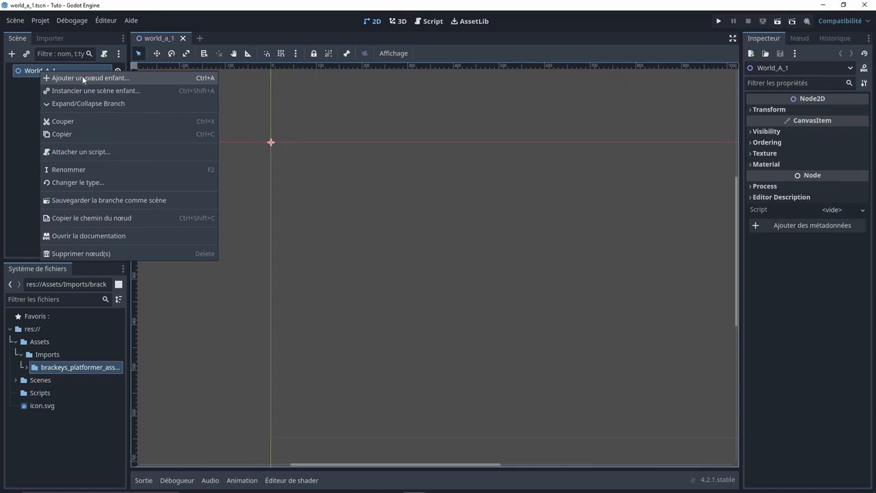
left_click(12, 57)
Add a TileMap child node under World_A_1 and assign a new TileSet to it
left_click(12, 56)
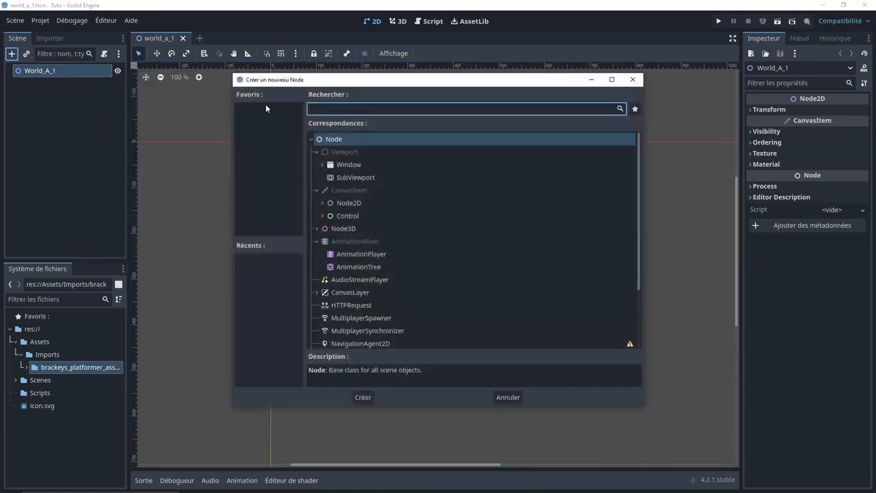
type("tilemap")
key("Return")
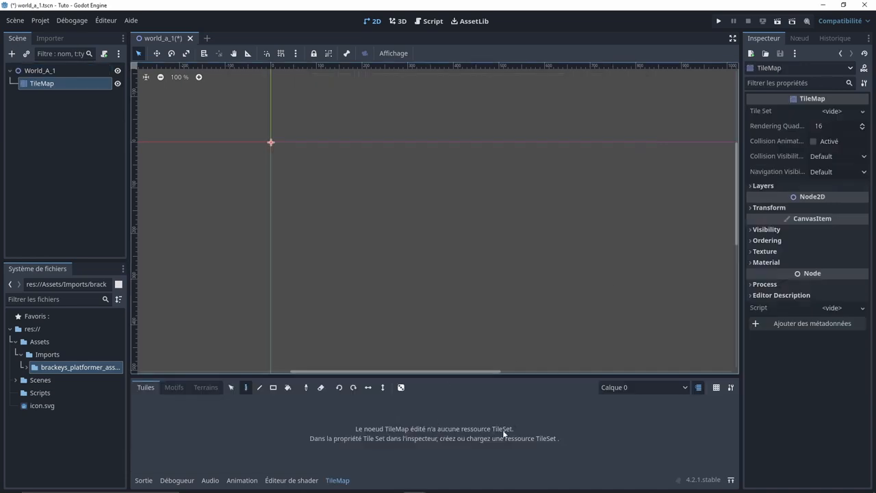
left_click(838, 112)
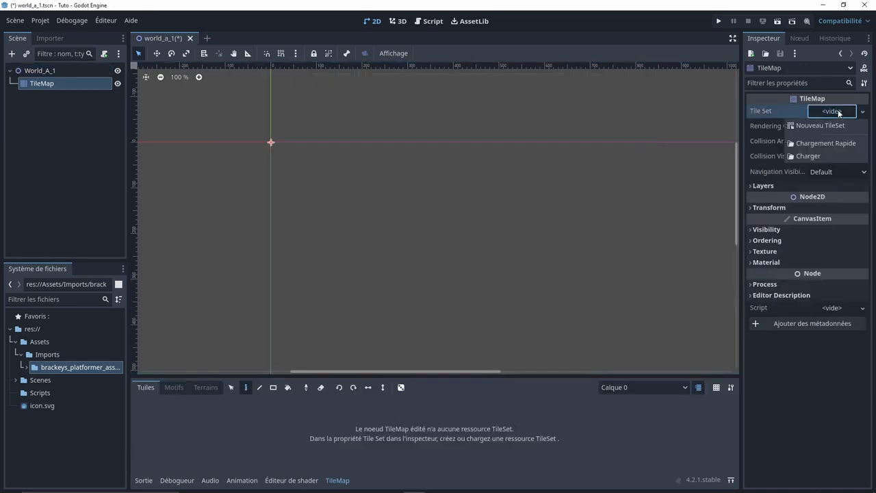
left_click(821, 125)
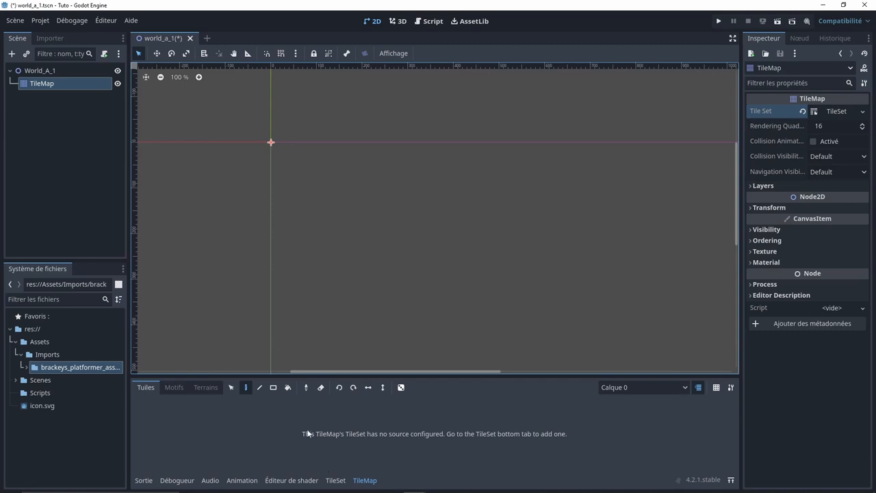
Add world_tileset.png from the sprites folder to the TileSet as an atlas source and automatically create its tiles
left_click(335, 479)
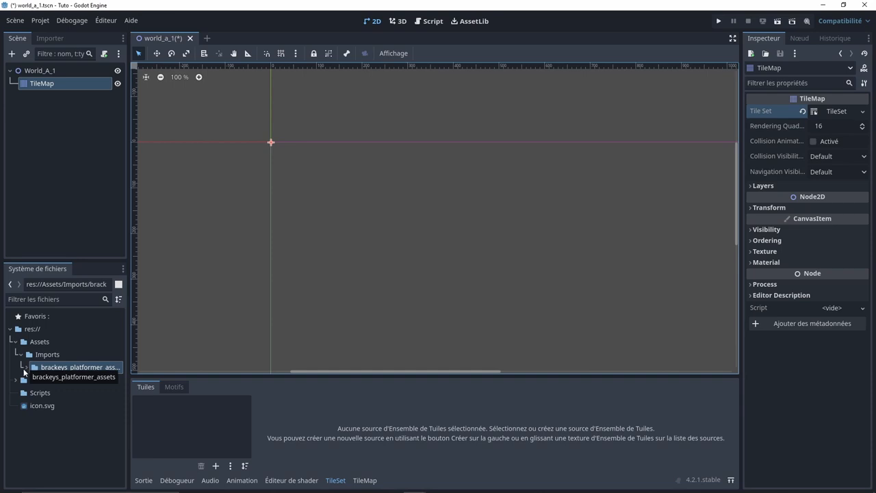
left_click(26, 367)
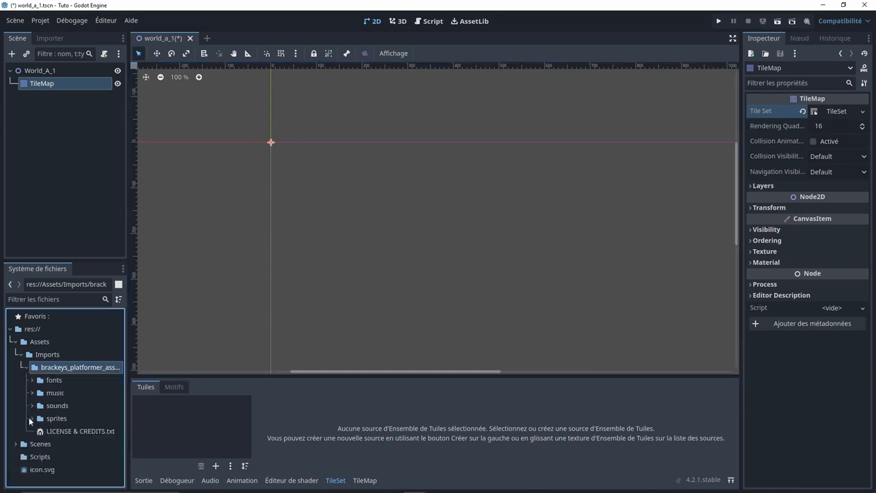
left_click(32, 418)
scroll(68, 424, "down", 3)
mouse_move(74, 428)
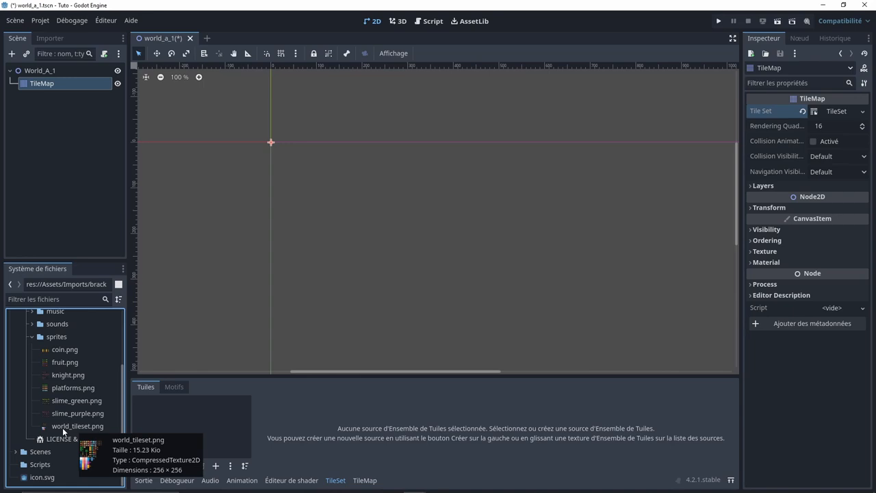
left_click_drag(62, 428, 224, 424)
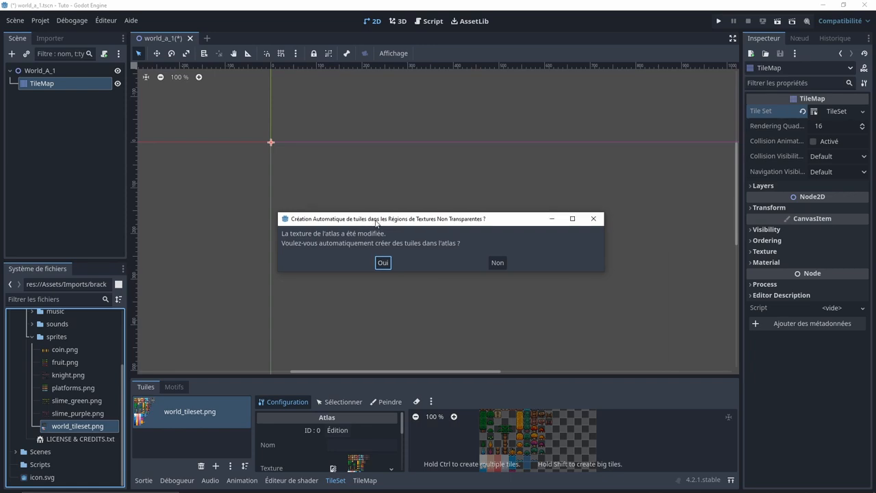
left_click(385, 264)
left_click_drag(363, 376, 362, 270)
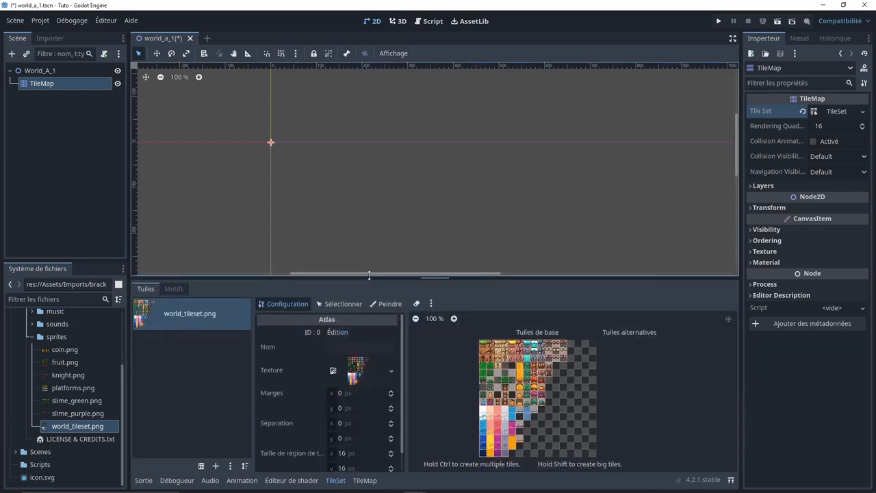
scroll(467, 370, "up", 10)
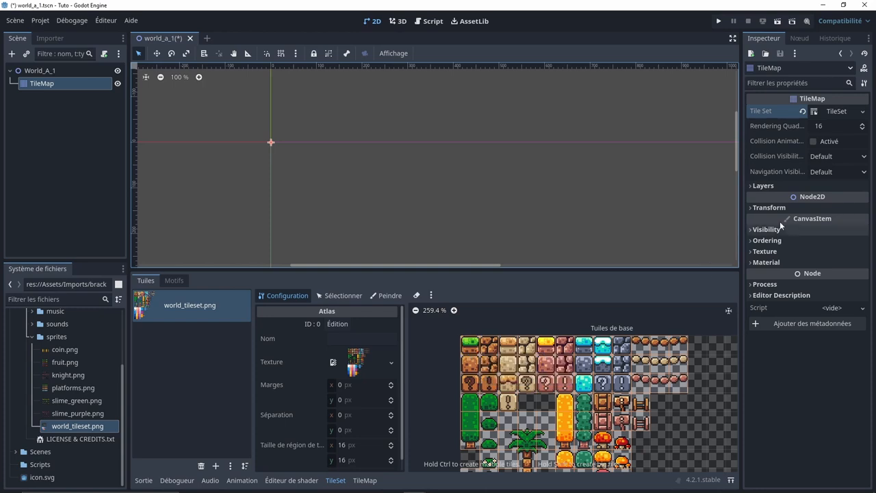
Try a tile size of 64 × 64 px for the TileMap's TileSet
left_click(841, 113)
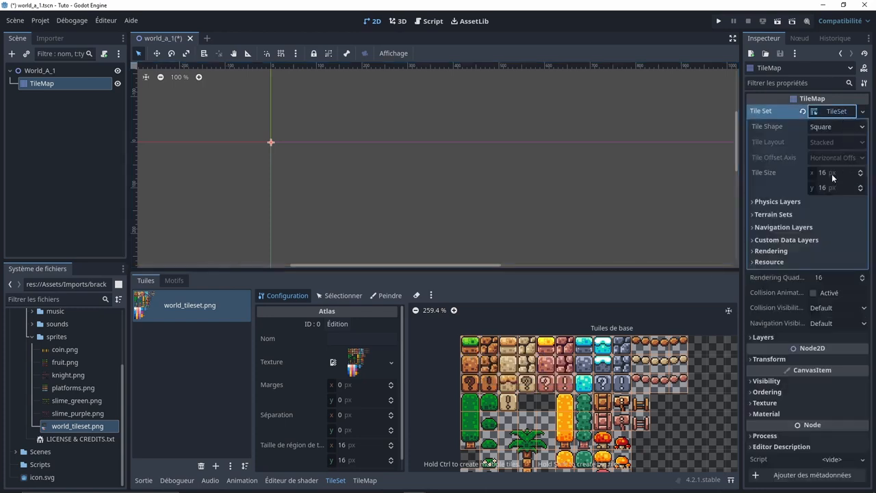
left_click(832, 174)
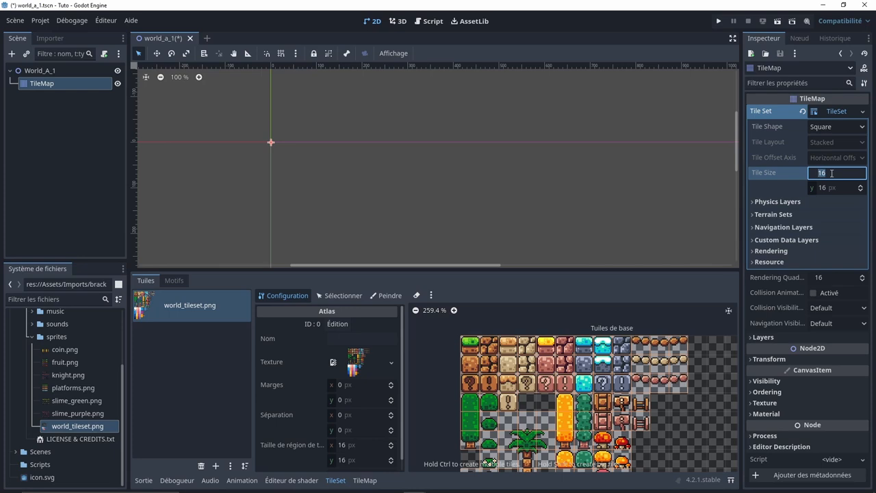
type("64")
key("Tab")
type("64")
key("Return")
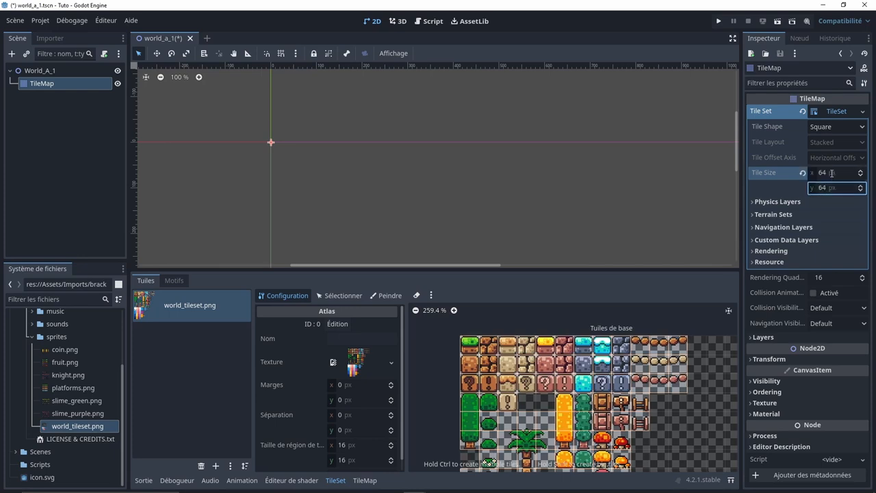
left_click_drag(521, 270, 523, 197)
scroll(546, 359, "down", 1)
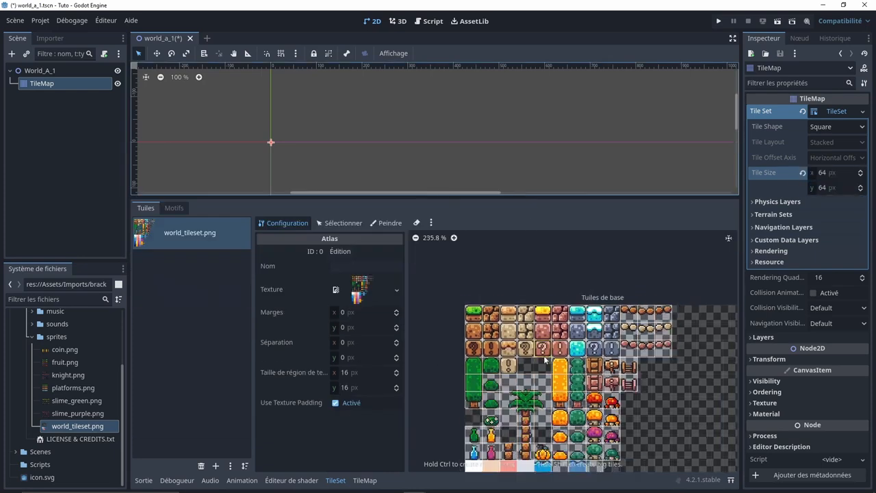
scroll(546, 359, "down", 3)
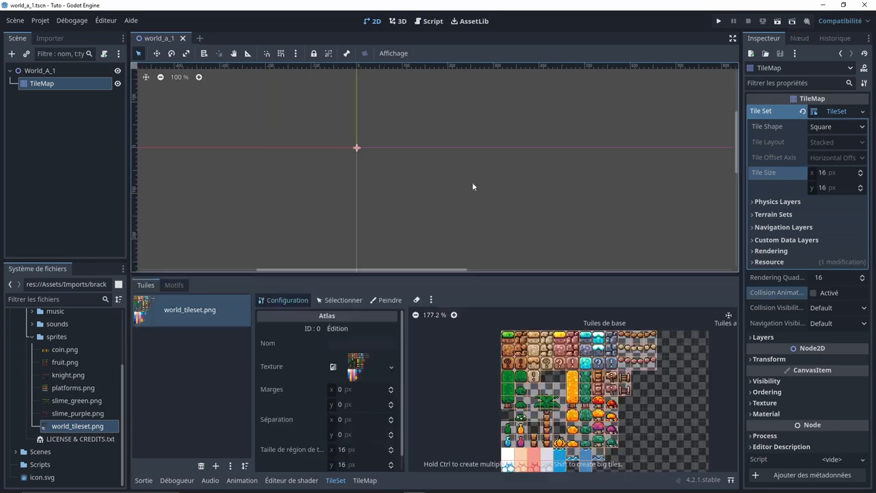
Paint a 13-tile-wide row of grass tiles across the origin with seven rows of plain dirt tiles beneath it
scroll(513, 357, "up", 1)
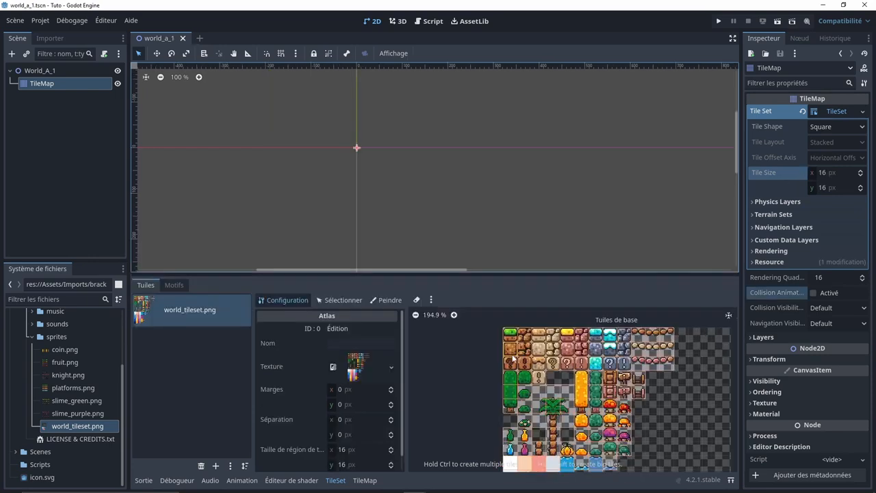
left_click(365, 480)
left_click(444, 330)
scroll(333, 141, "up", 2)
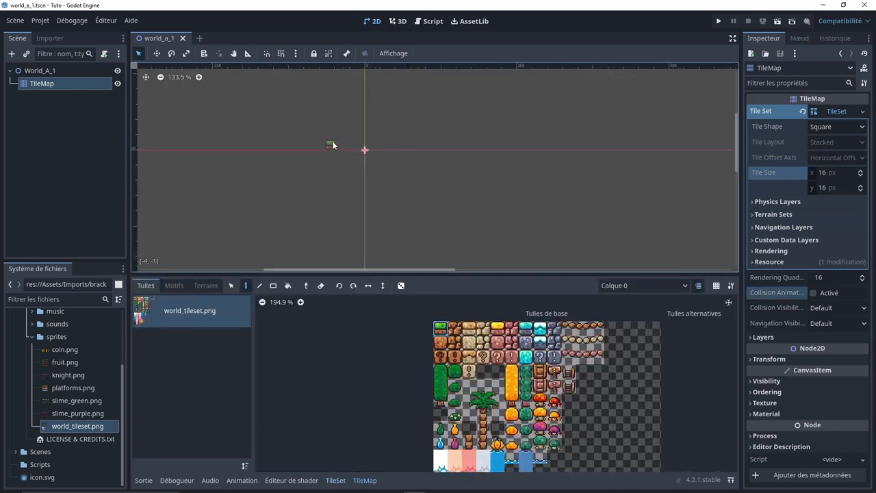
left_click_drag(301, 153, 419, 154)
left_click(447, 341)
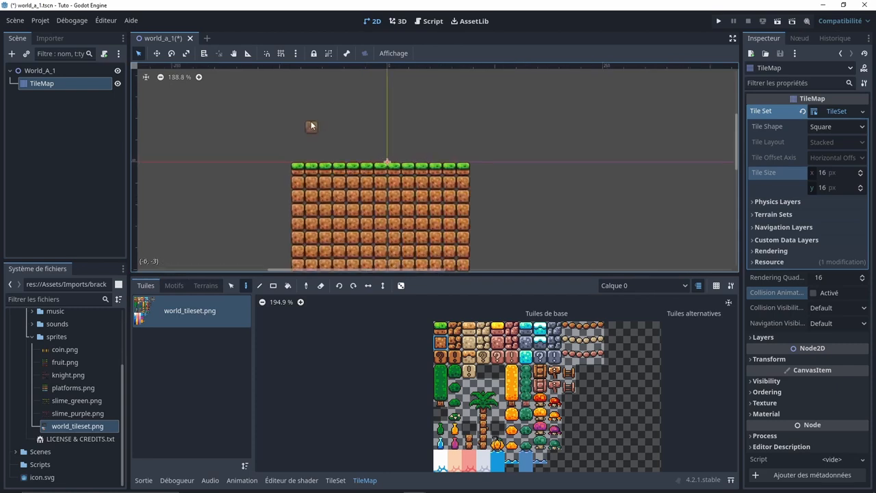
Set the project's default canvas texture filter to Nearest in the rendering texture settings
scroll(322, 140, "up", 5)
middle_click_drag(367, 195, 350, 122)
scroll(350, 122, "up", 5)
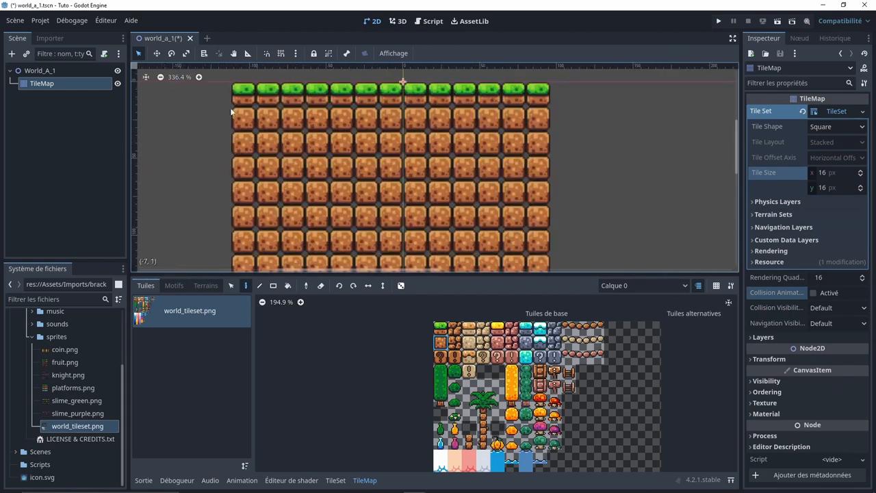
left_click(146, 94)
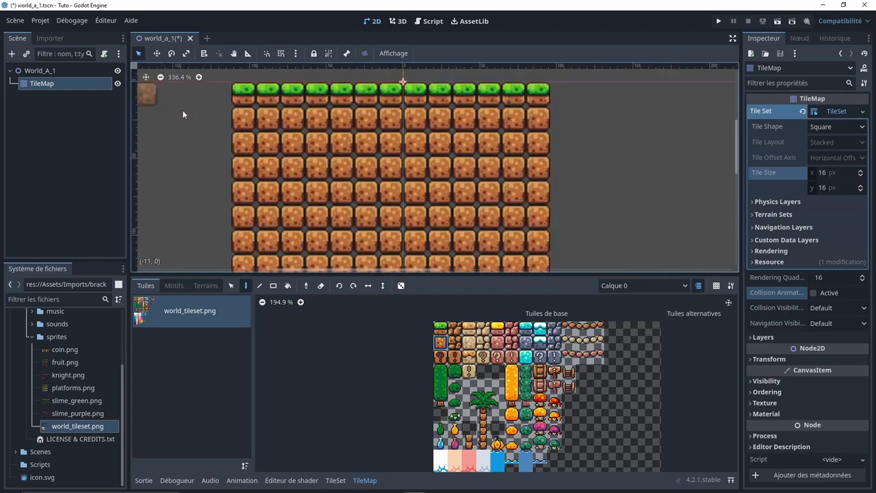
left_click(40, 20)
left_click(63, 37)
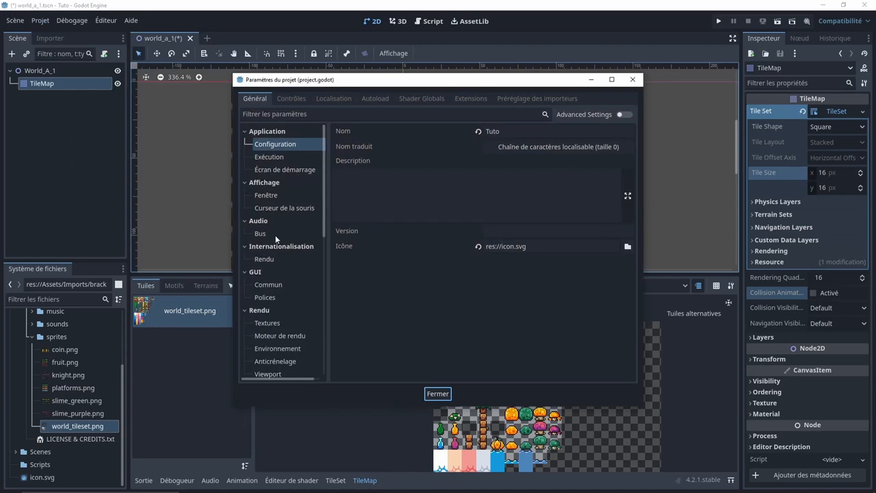
left_click(276, 324)
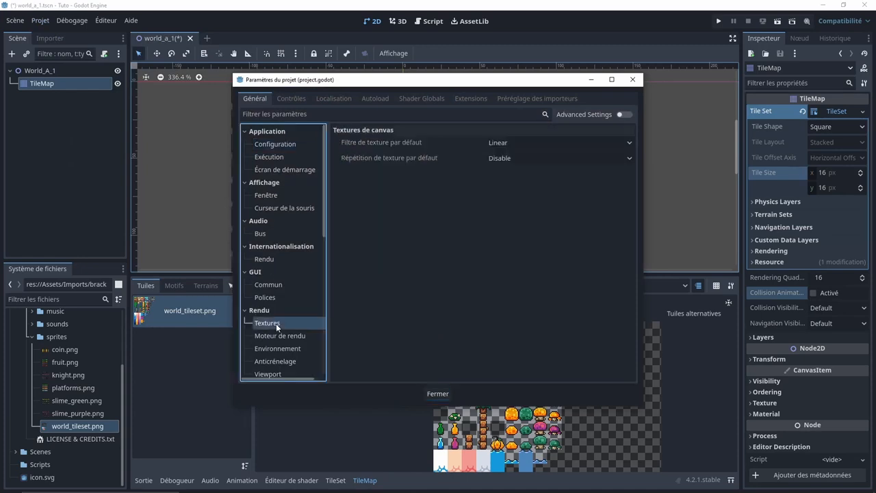
left_click(532, 144)
left_click(518, 161)
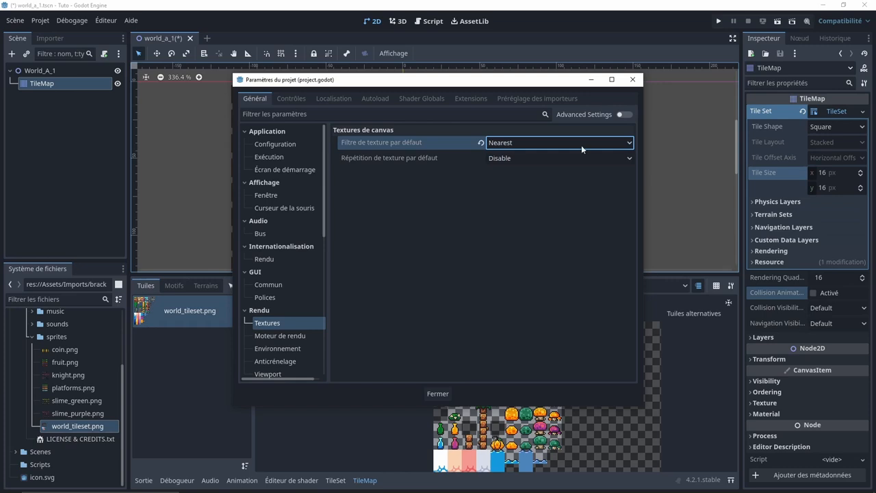
left_click(640, 86)
Check the sharpened tiles in the viewport and save the world_a_1 scene
middle_click_drag(365, 94, 424, 120)
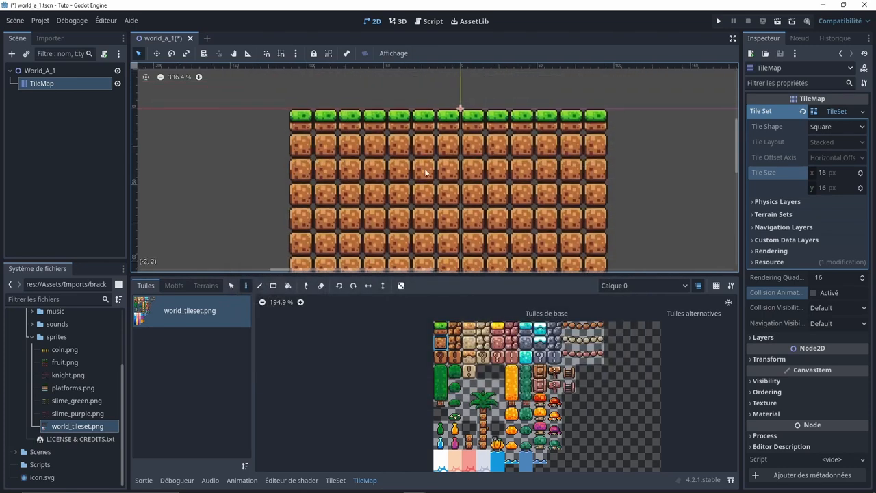
middle_click_drag(423, 171, 382, 161)
scroll(381, 160, "down", 5)
key("ctrl+s")
middle_click_drag(447, 172, 407, 171)
scroll(406, 171, "down", 1)
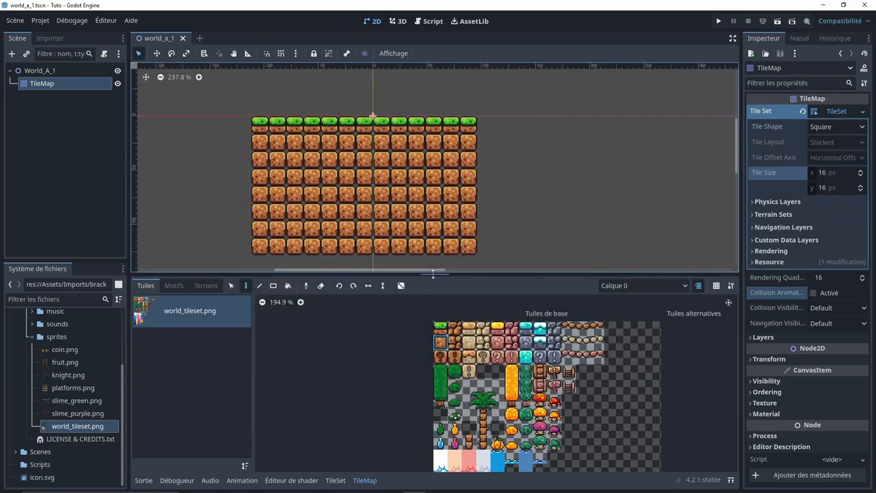
Paint the cracked dirt tile over the four lowest rows of the terrain block
left_click_drag(433, 275, 434, 318)
left_click(455, 348)
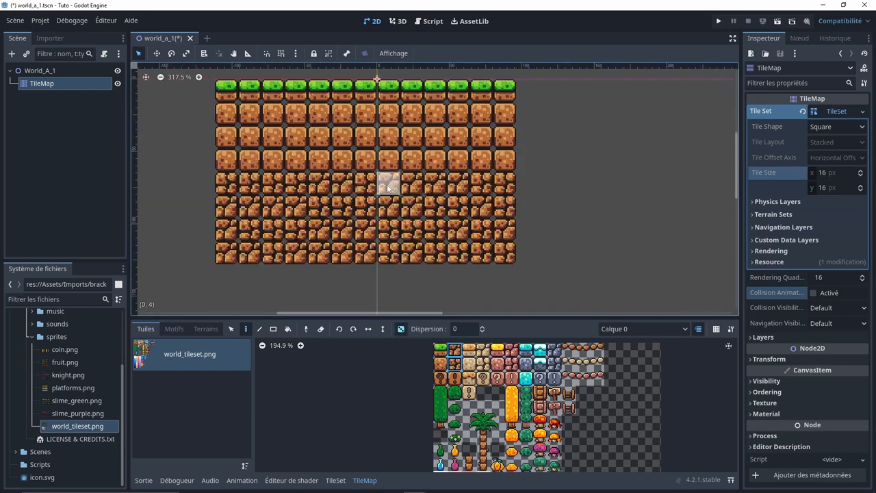
scroll(389, 269, "down", 1)
Add a CharacterBody2D child node under World_A_1 and rename it player
left_click(58, 73)
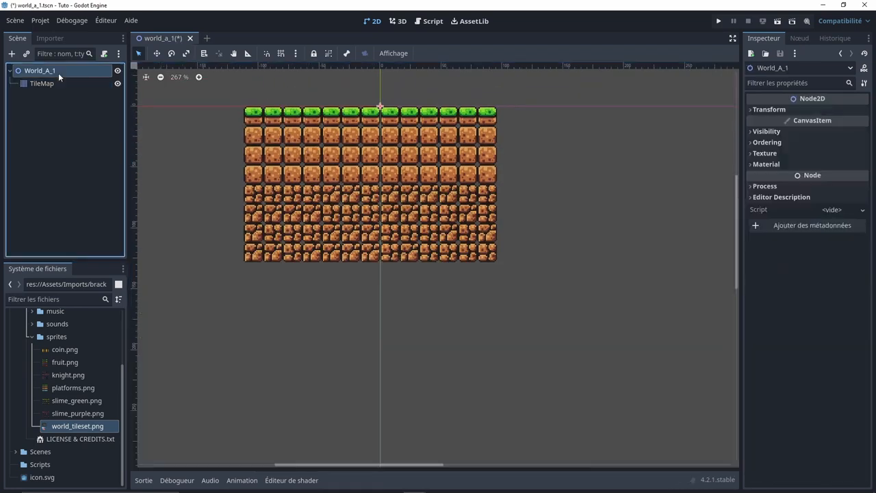
scroll(376, 208, "down", 3)
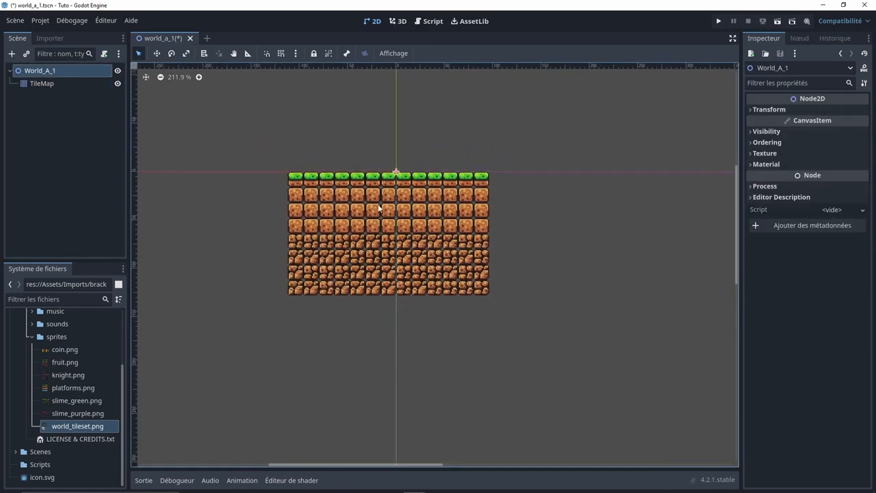
right_click(70, 74)
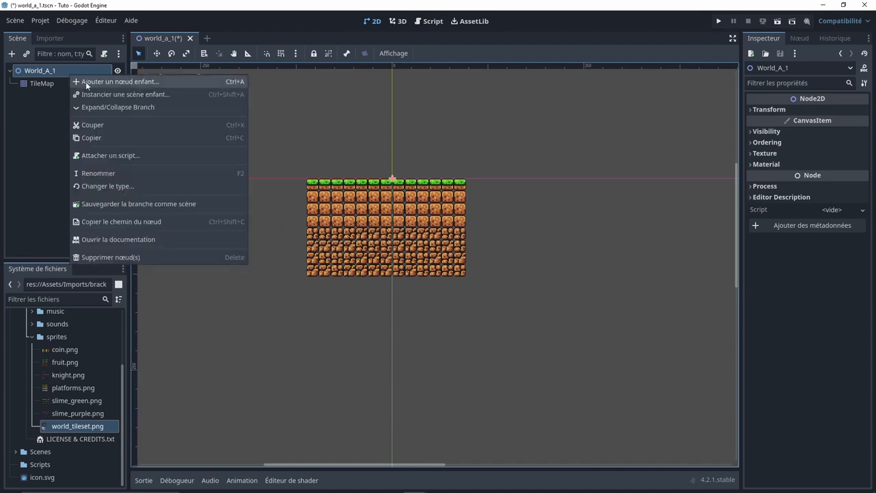
left_click(56, 147)
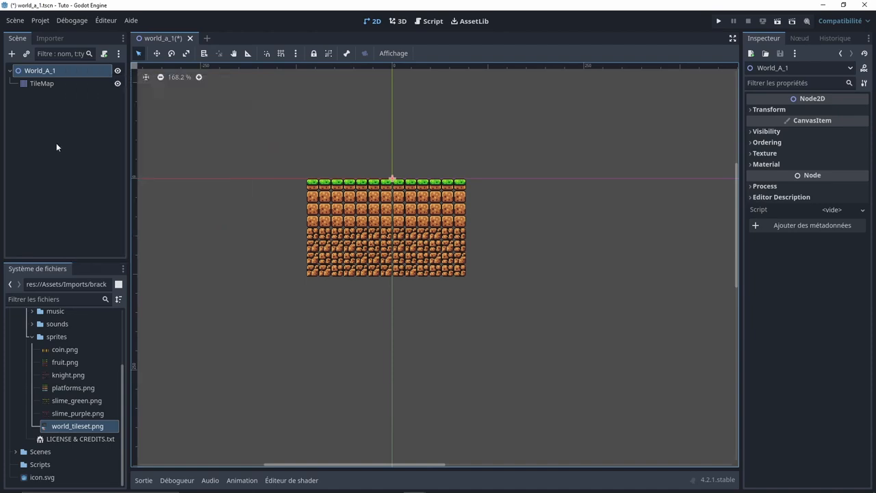
key("ctrl+a")
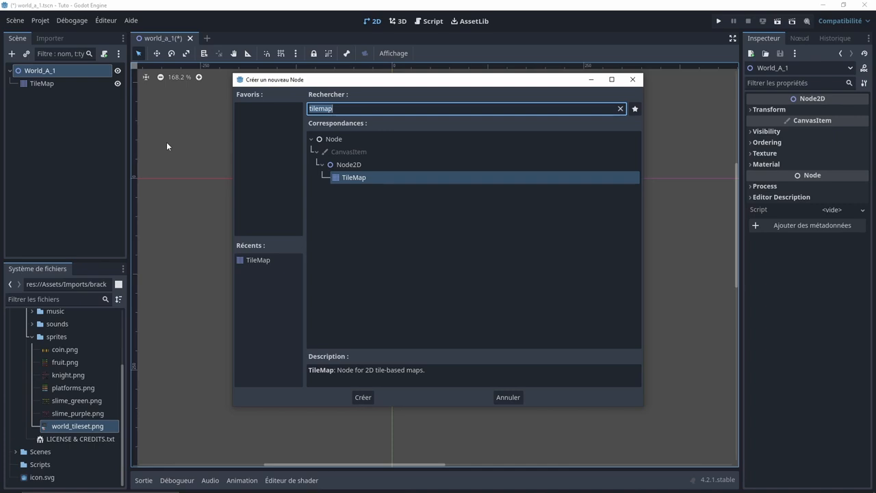
type("chara")
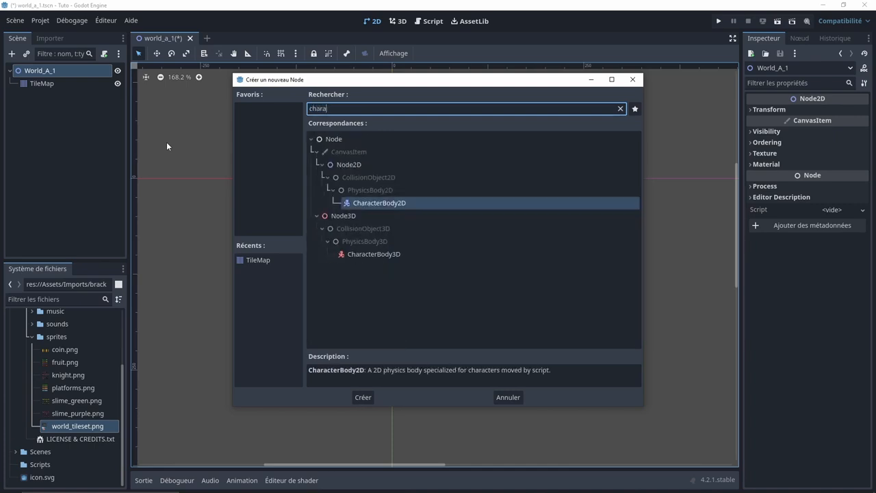
key("Return")
double_click(68, 96)
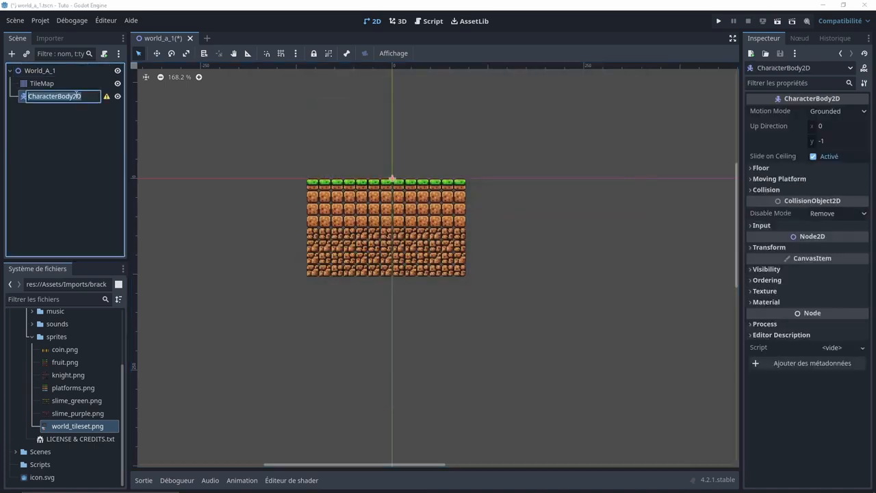
type("player")
key("Return")
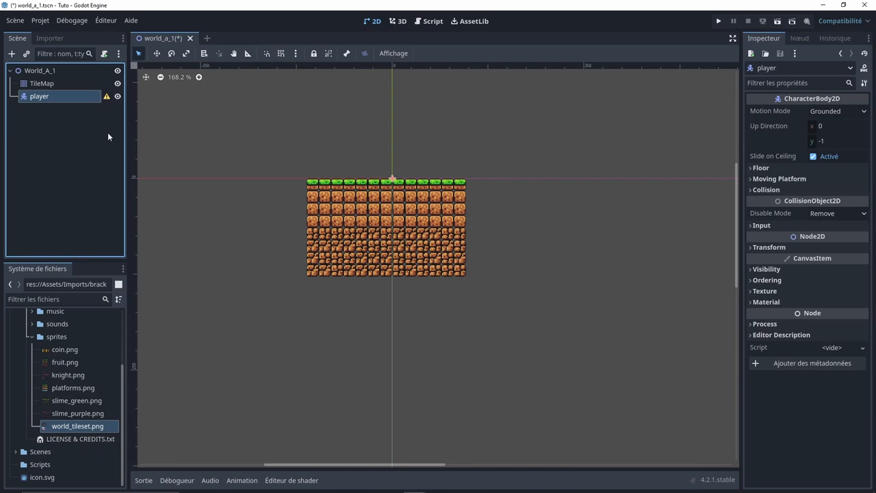
Review the player node's configuration warning and add a CollisionShape2D child node to player
left_click(107, 97)
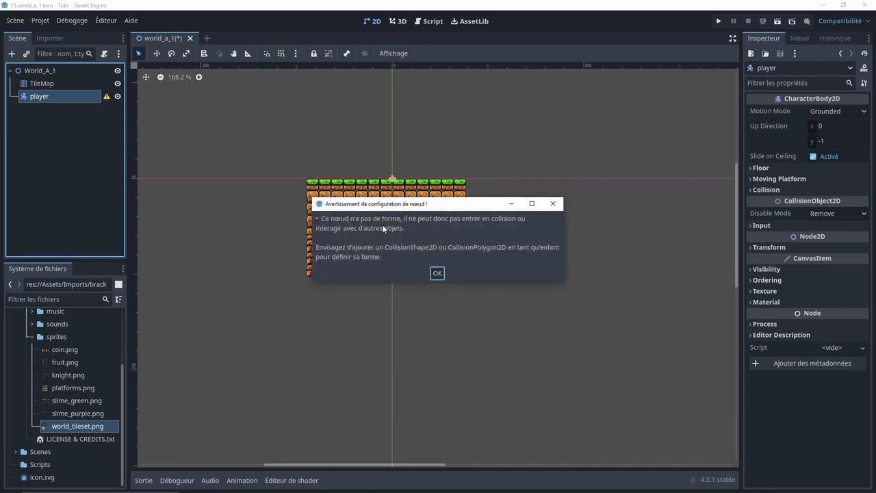
left_click(552, 203)
right_click(73, 97)
left_click(100, 101)
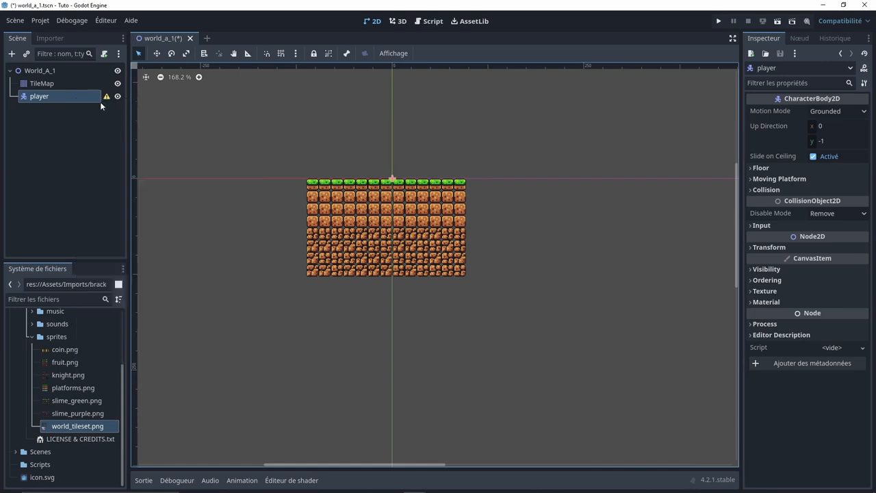
type("coll")
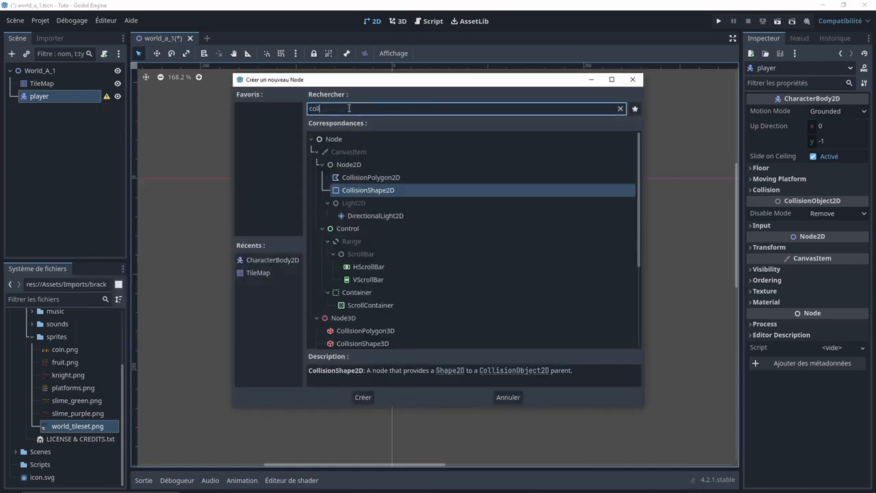
left_click(381, 178)
left_click(362, 193)
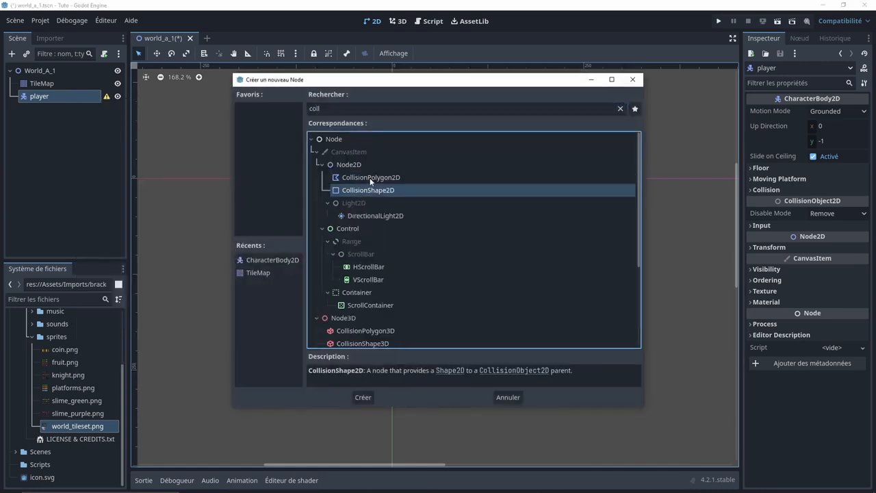
left_click(370, 179)
left_click(387, 192)
left_click(392, 181)
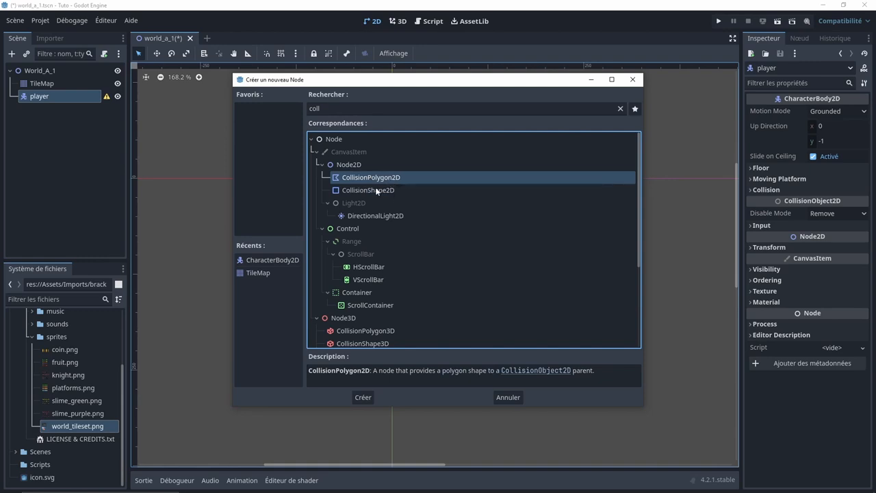
left_click(378, 191)
left_click(357, 396)
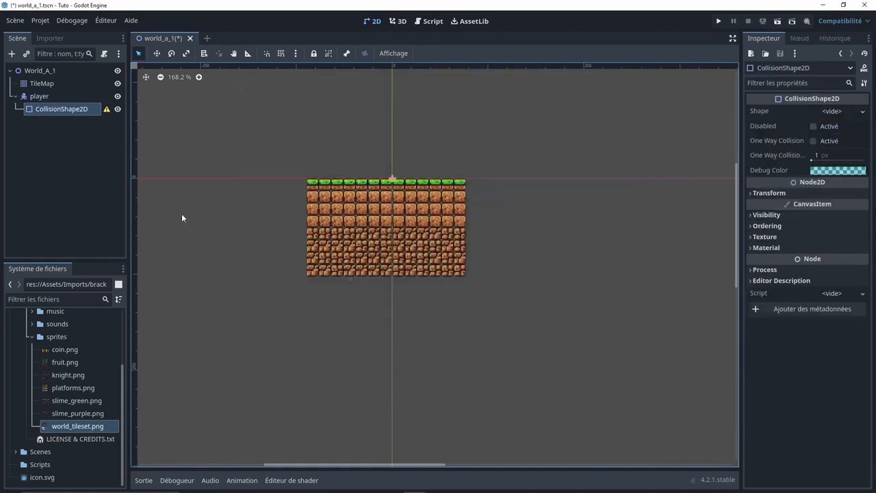
Assign a new RectangleShape2D as the shape of the player's CollisionShape2D
left_click(833, 111)
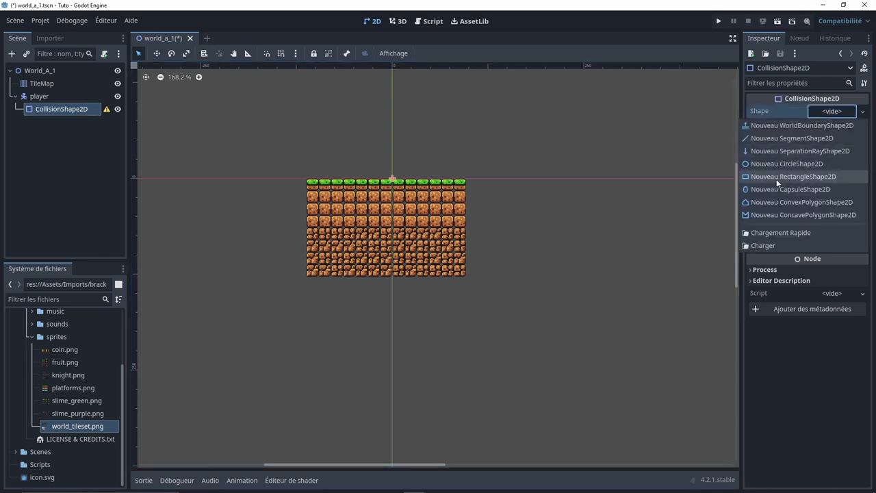
left_click(777, 178)
scroll(349, 173, "up", 5)
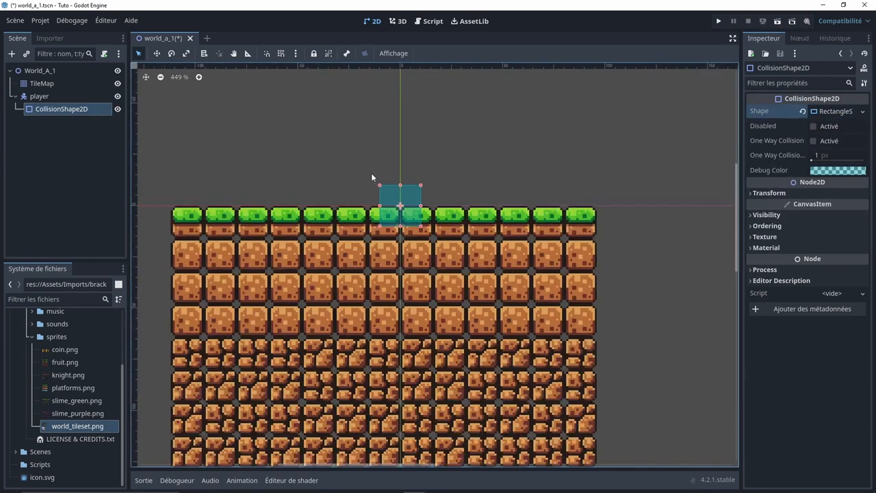
Place knight.png in the scene at the player's origin as a sprite and make it the first child of player
left_click(61, 96)
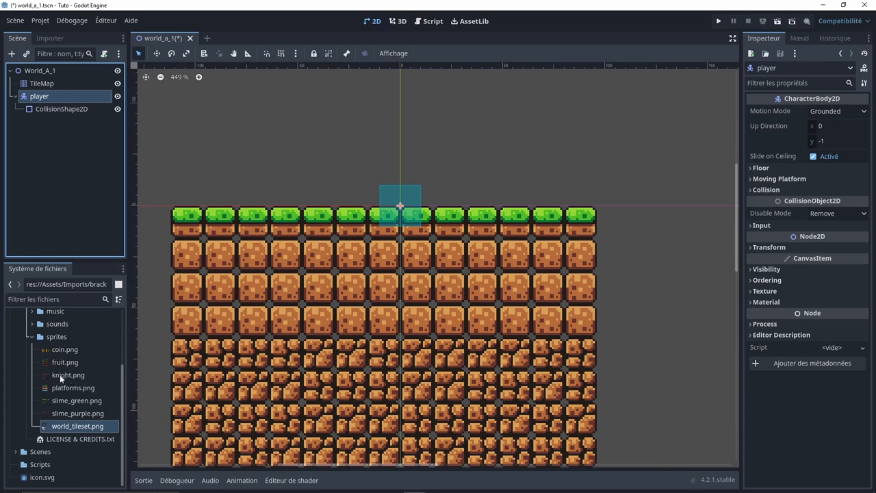
left_click_drag(73, 376, 399, 206)
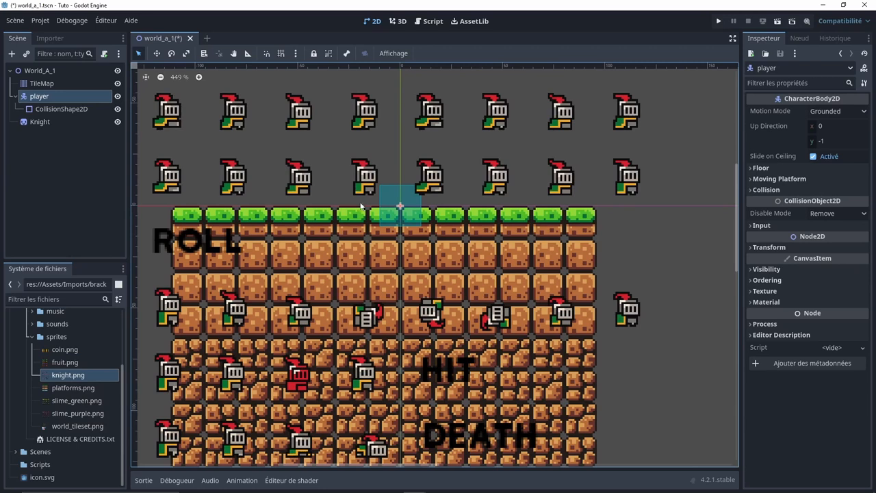
left_click(51, 121)
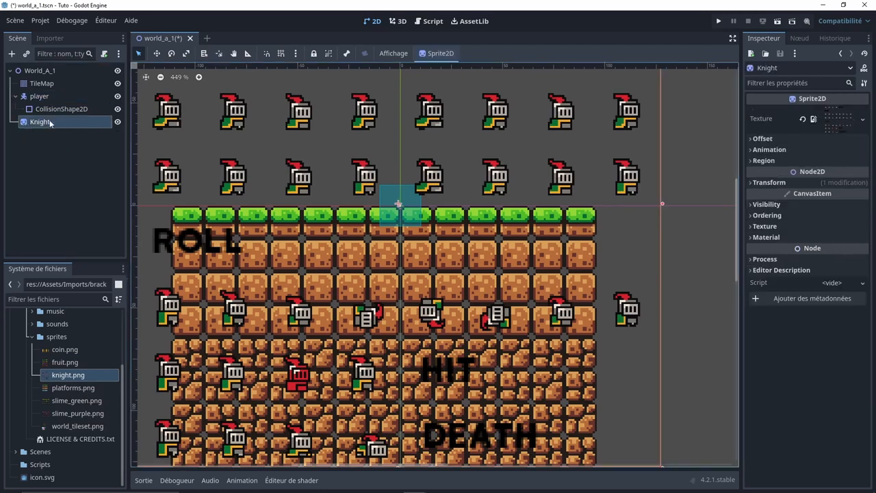
left_click_drag(50, 123, 53, 101)
Reset the Knight sprite's position to its default of 0, 0
left_click(757, 182)
left_click(806, 194)
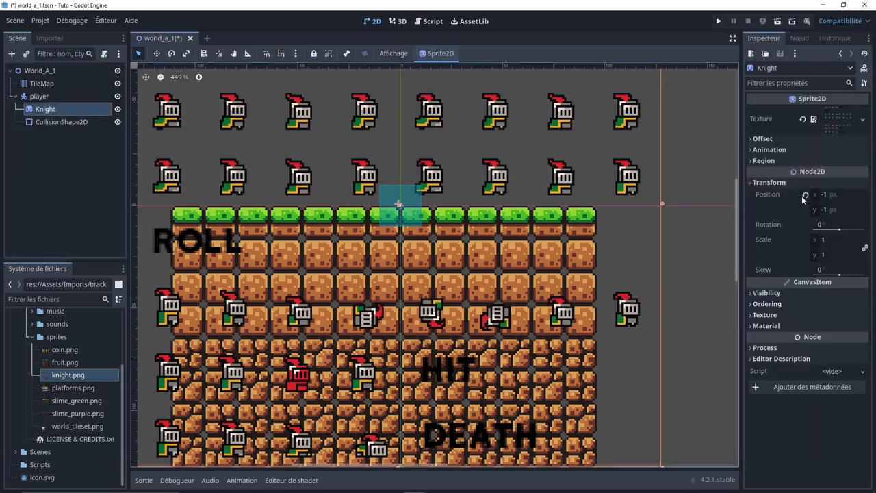
key("f")
Split the Knight sprite sheet into 8 Hframes and 8 Vframes
left_click(770, 149)
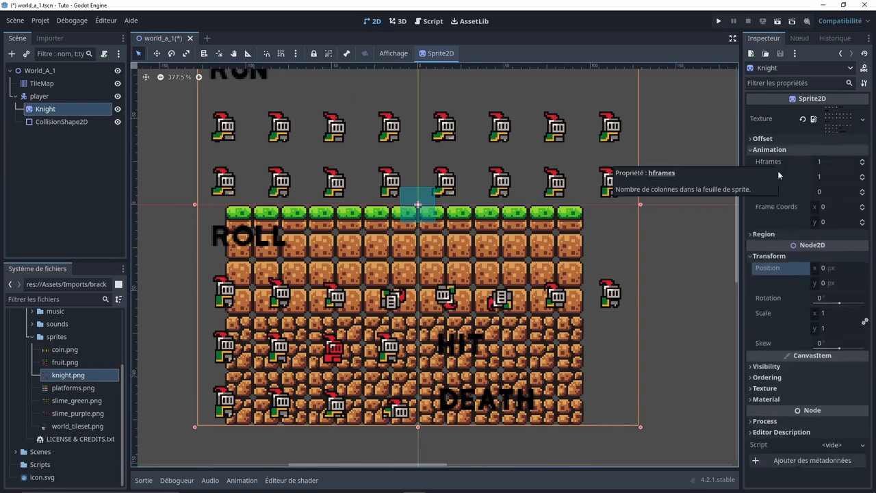
left_click(836, 163)
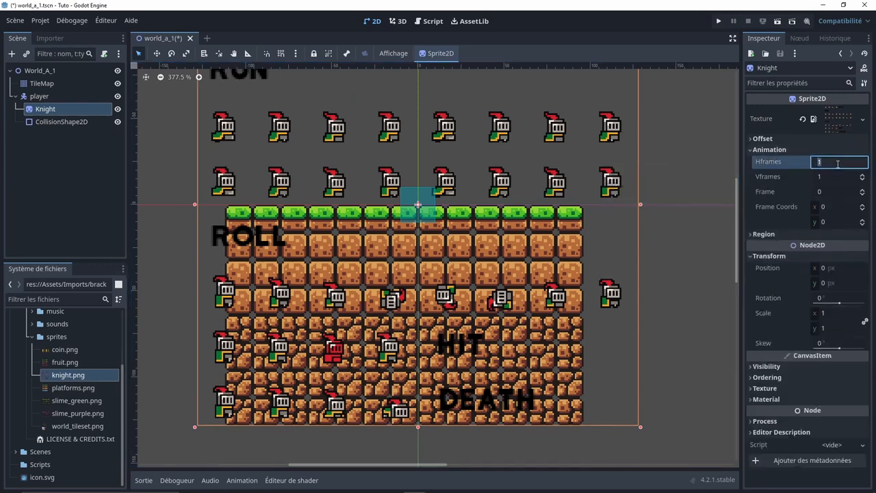
type("8")
key("Tab")
type("8")
key("Return")
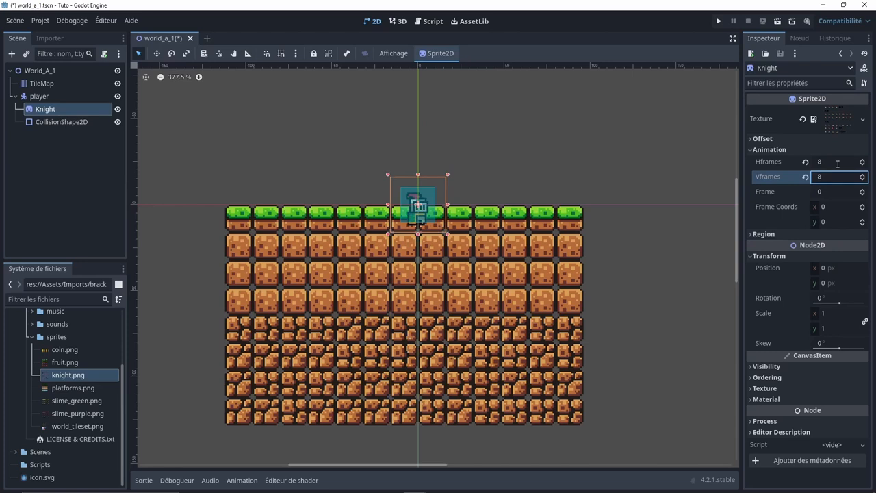
scroll(736, 203, "up", 2)
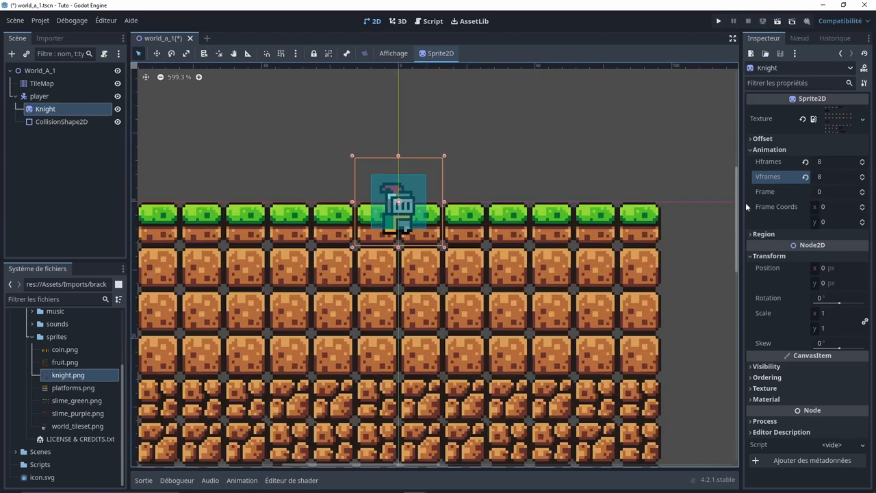
Step the Knight sprite through its animation frames up to frame 27 to preview them
left_click(863, 190)
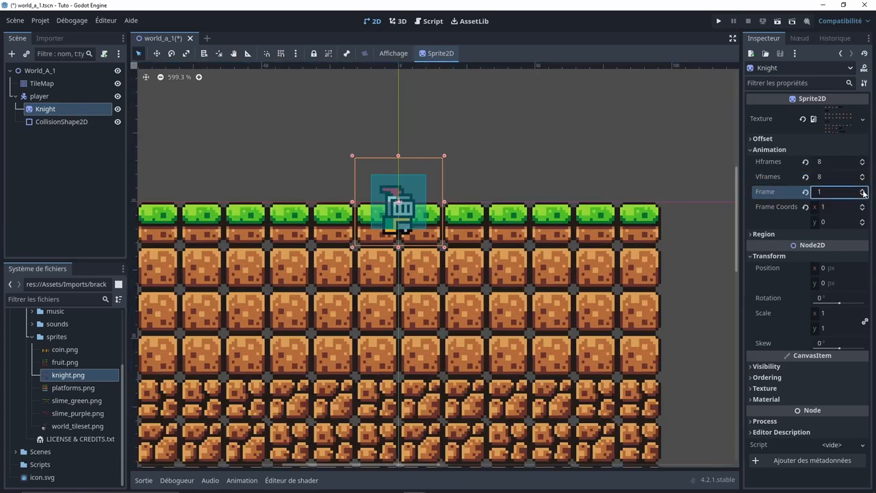
triple_click(864, 190)
double_click(864, 191)
double_click(864, 190)
triple_click(864, 190)
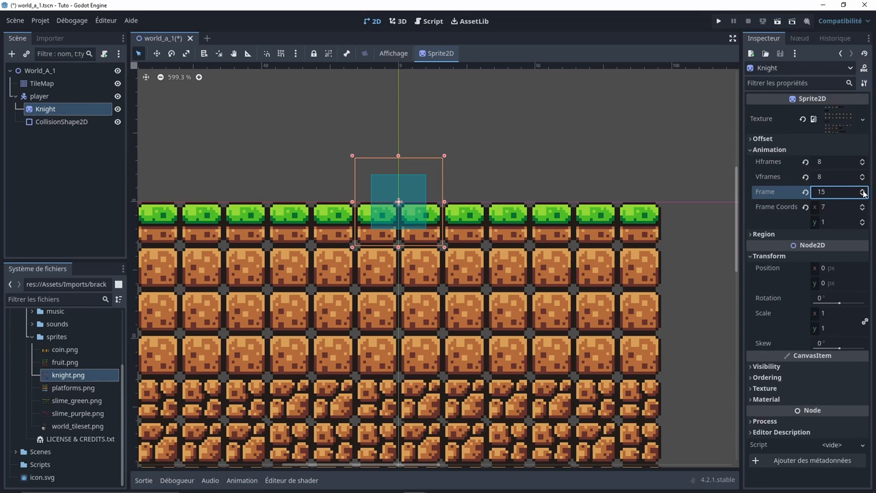
triple_click(863, 191)
double_click(864, 190)
double_click(864, 190)
triple_click(863, 191)
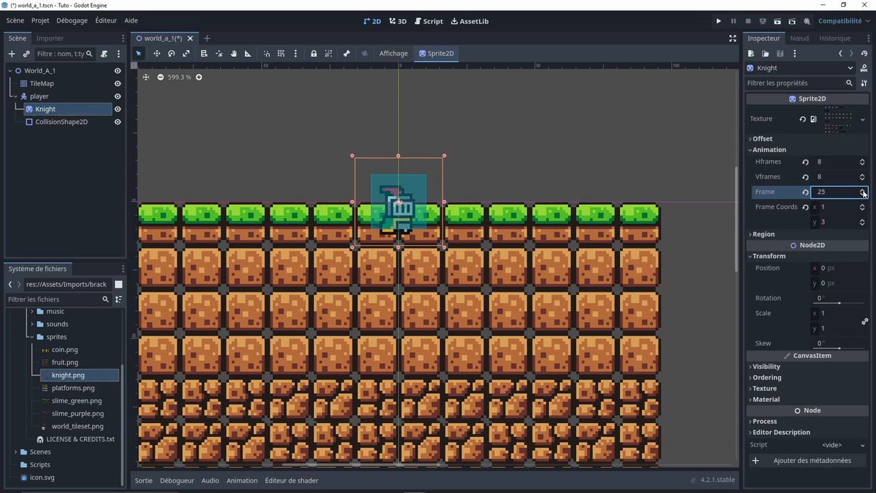
double_click(863, 190)
Try 7 Hframes and 10 Vframes on the Knight sprite and advance to frame 33
left_click(863, 164)
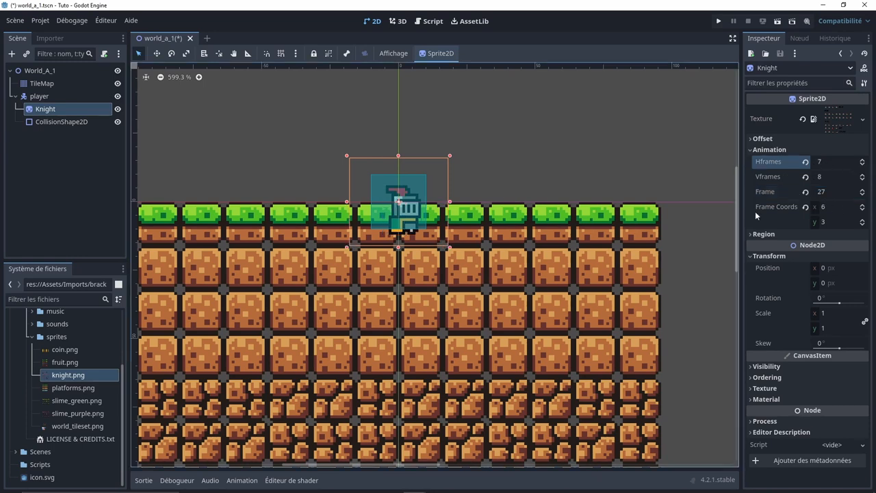
double_click(863, 175)
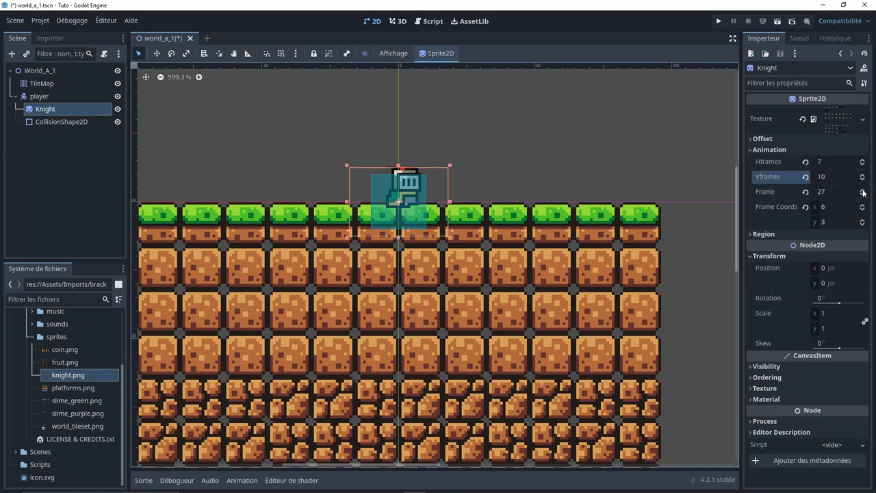
triple_click(864, 191)
triple_click(863, 191)
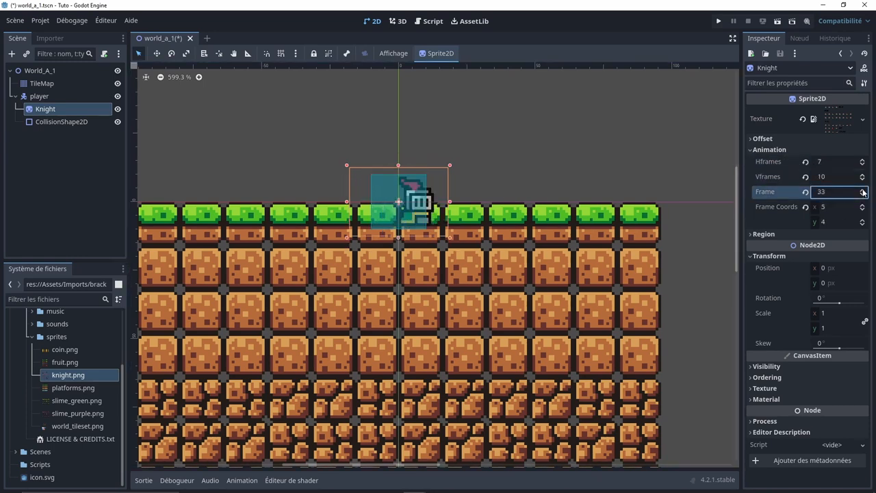
Reset the Knight sprite's frame to 0, set Hframes and Vframes back to 8, and save the scene
left_click(806, 193)
left_click(829, 163)
type("8")
key("Tab")
type("8")
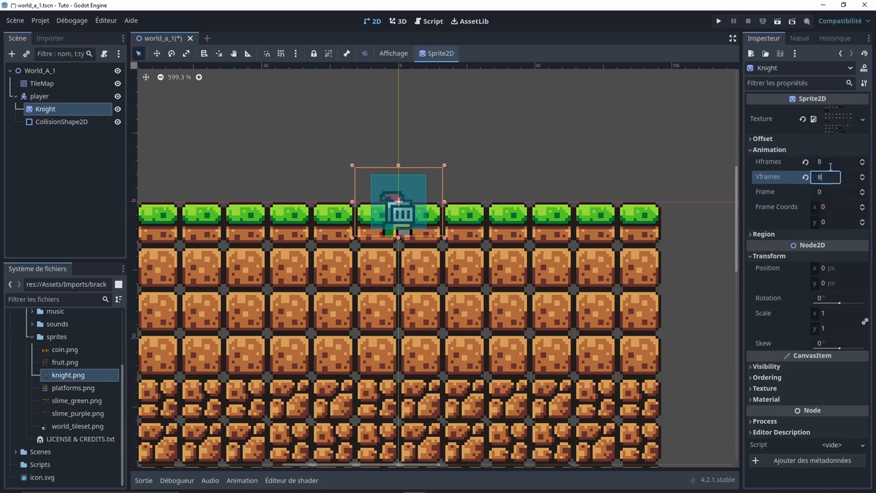
key("Return")
key("ctrl+s")
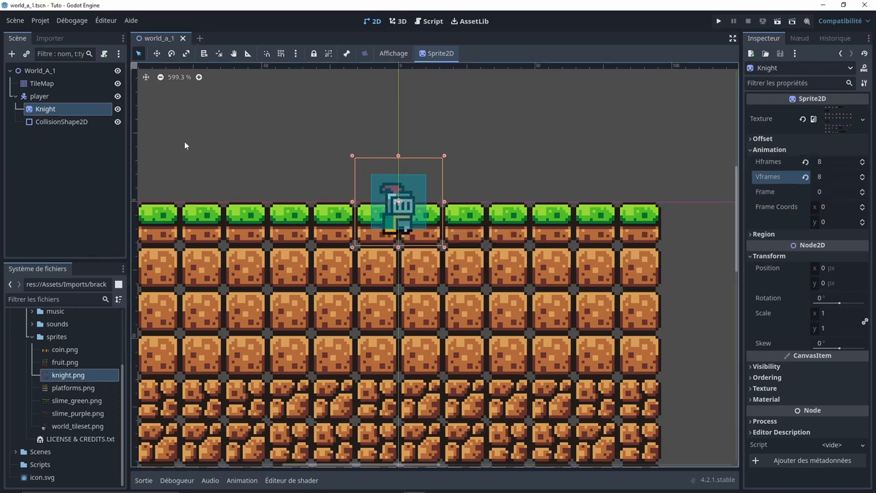
Attach a new script player.gd in the Scripts folder to player, using the CharacterBody2D Basic Movement template
left_click(45, 100)
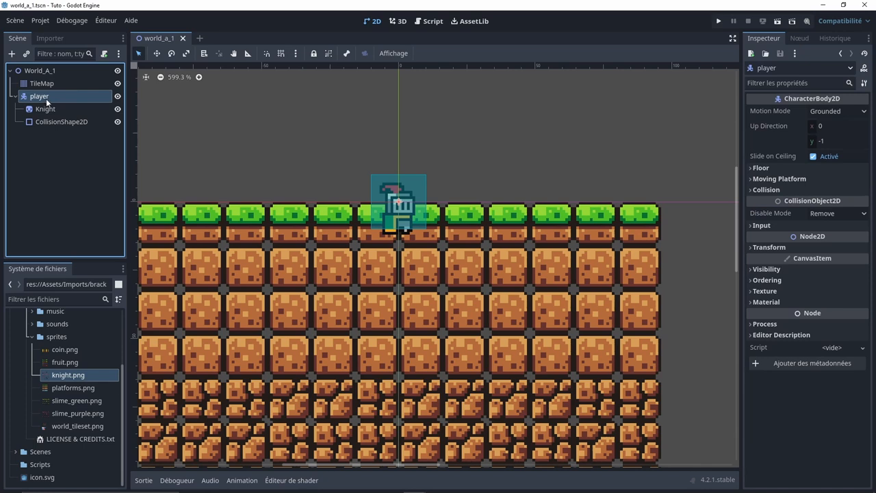
left_click(106, 57)
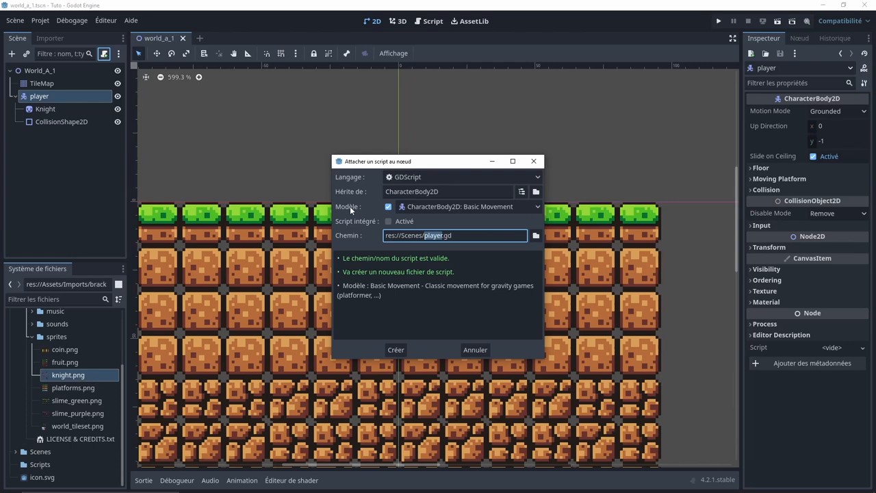
left_click(537, 235)
left_click(227, 96)
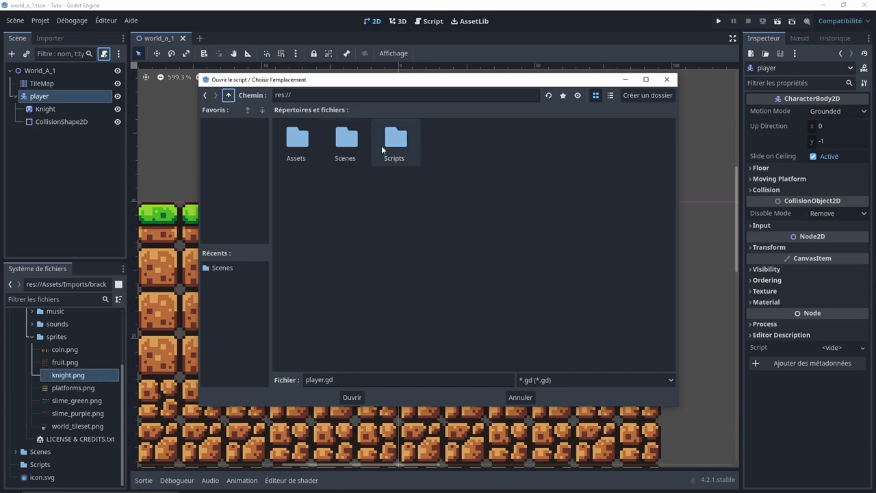
double_click(382, 146)
left_click(352, 397)
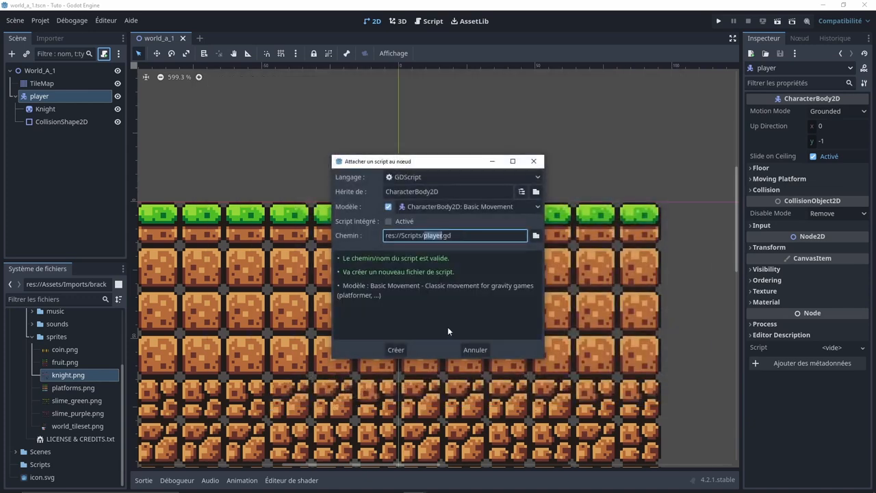
left_click(398, 349)
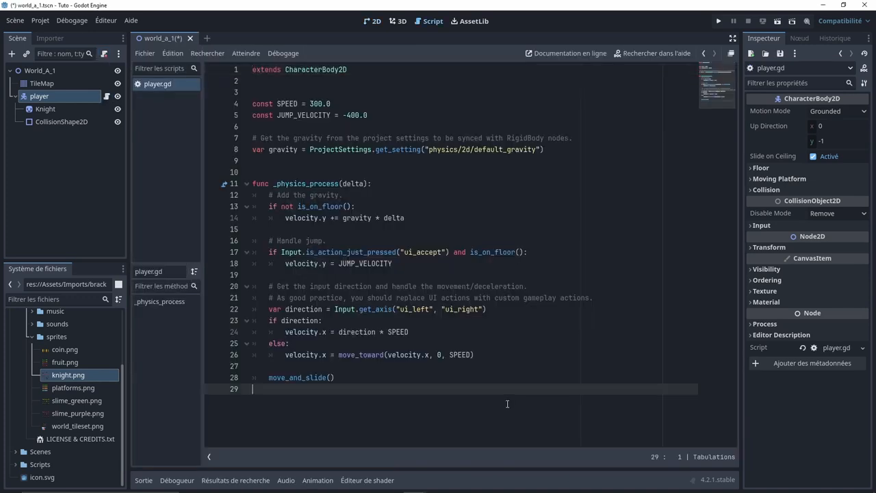
Look over the template code in player.gd, declare SPEED with var instead of const, and save
left_click_drag(507, 405, 251, 94)
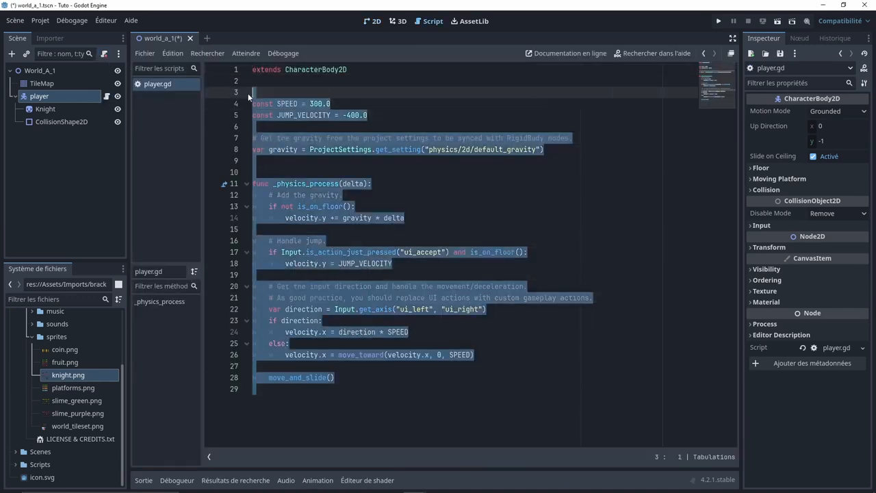
left_click(517, 386)
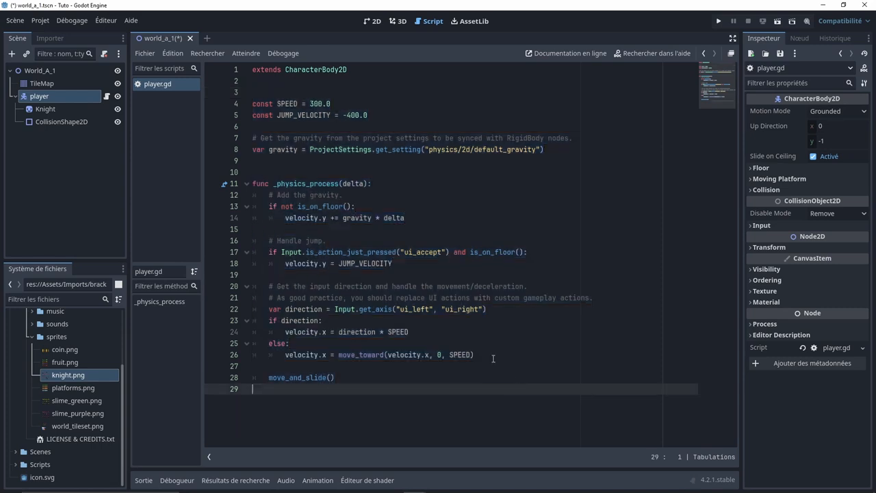
left_click(270, 103)
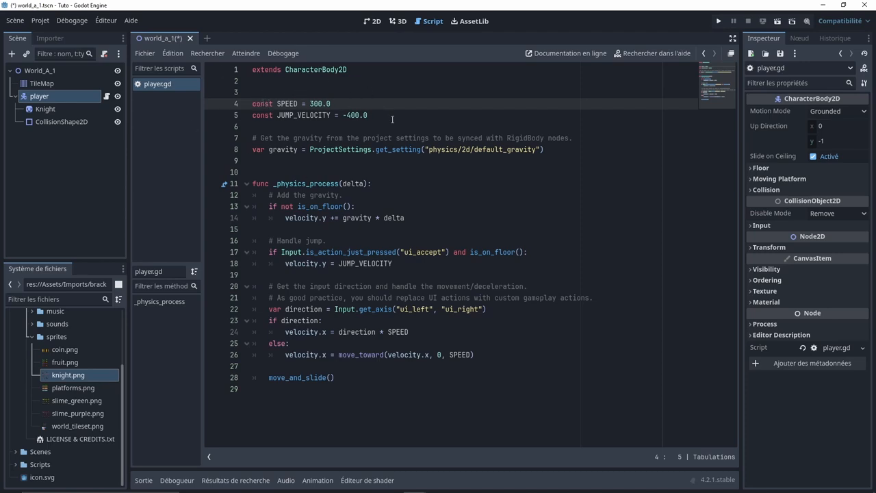
double_click(270, 104)
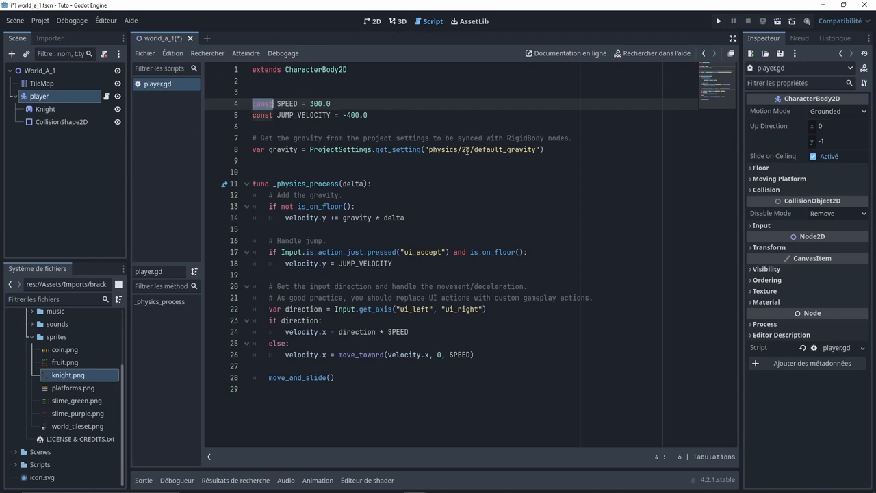
type("var")
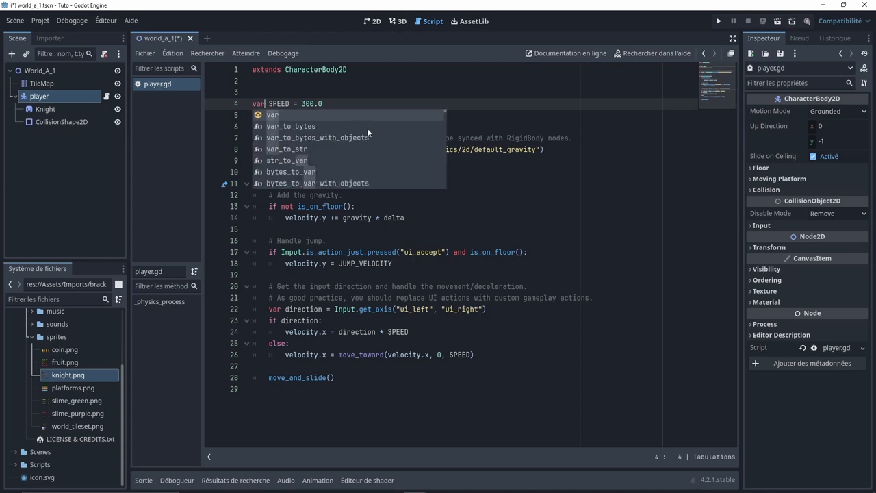
key("ctrl+s")
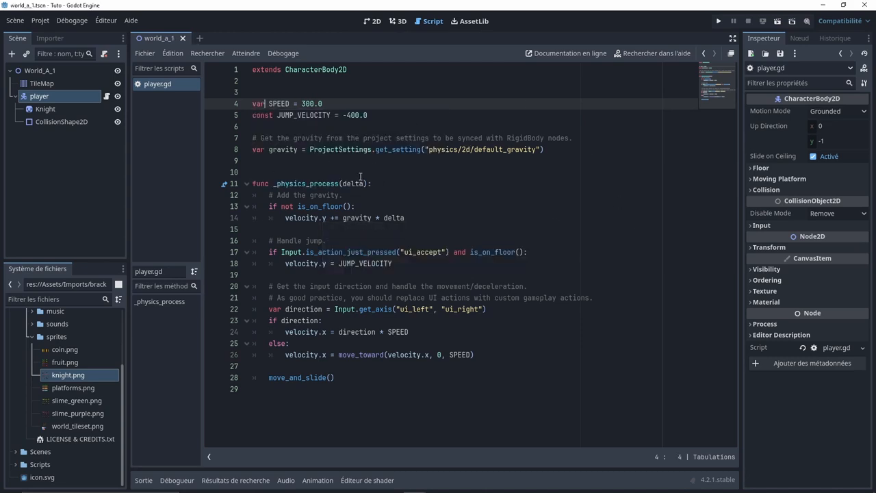
left_click(254, 104)
type("@")
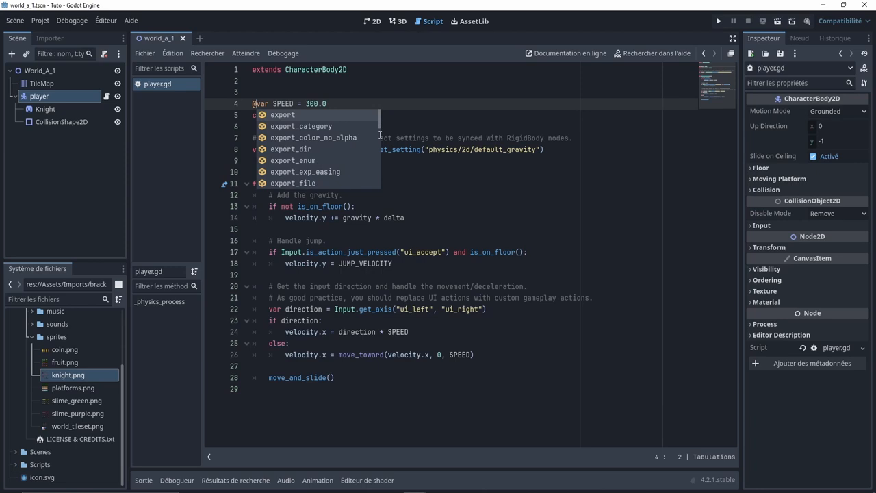
type("export")
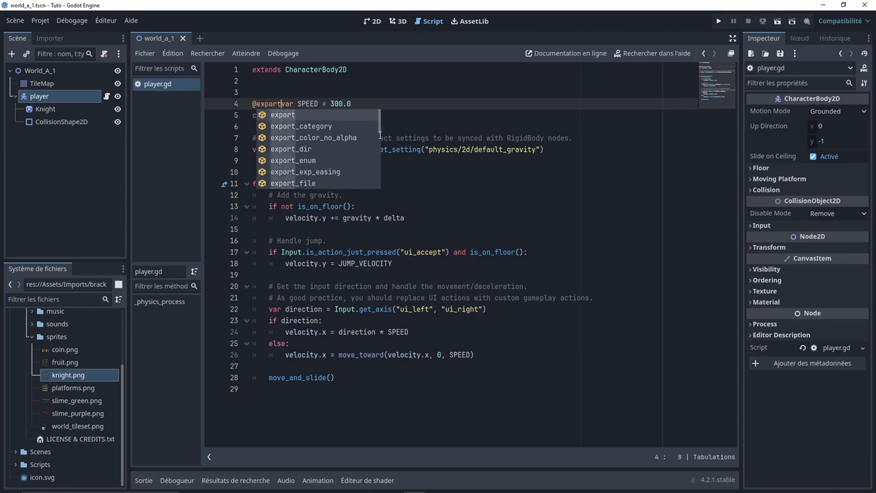
key("Escape")
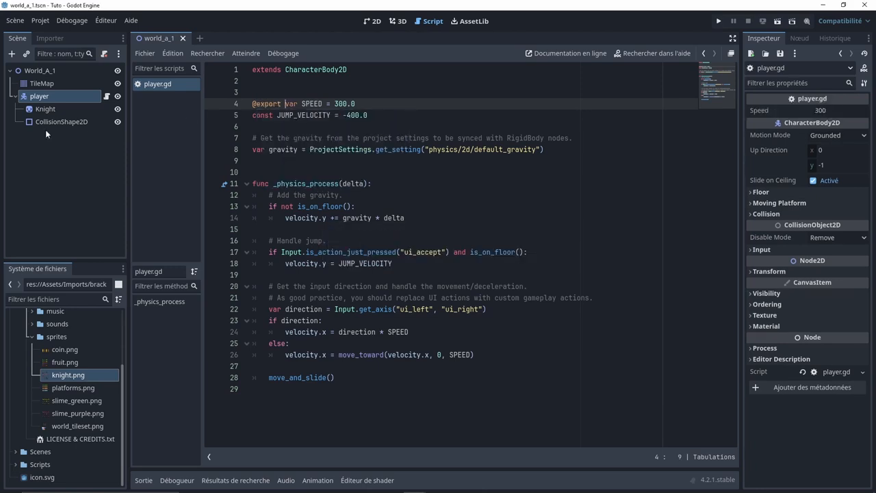
left_click(45, 108)
left_click(52, 96)
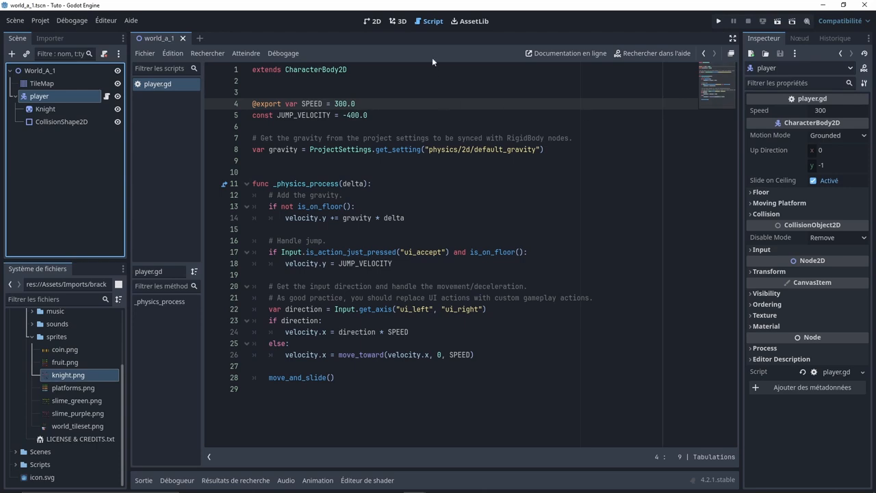
Move player straight up in the 2D view so it floats above the grass ground
left_click(373, 21)
key("w")
left_click_drag(539, 203, 541, 147)
Run the project with the current scene chosen as the main scene, and close the game window
key("F5")
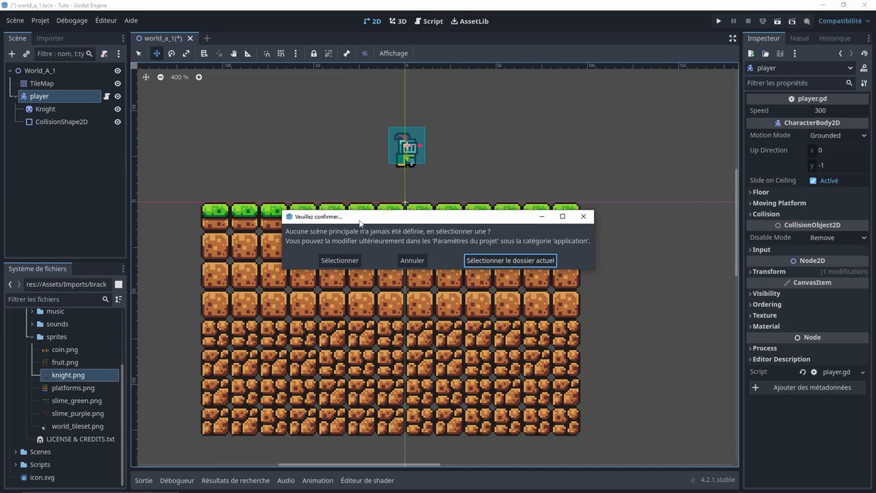
left_click(497, 262)
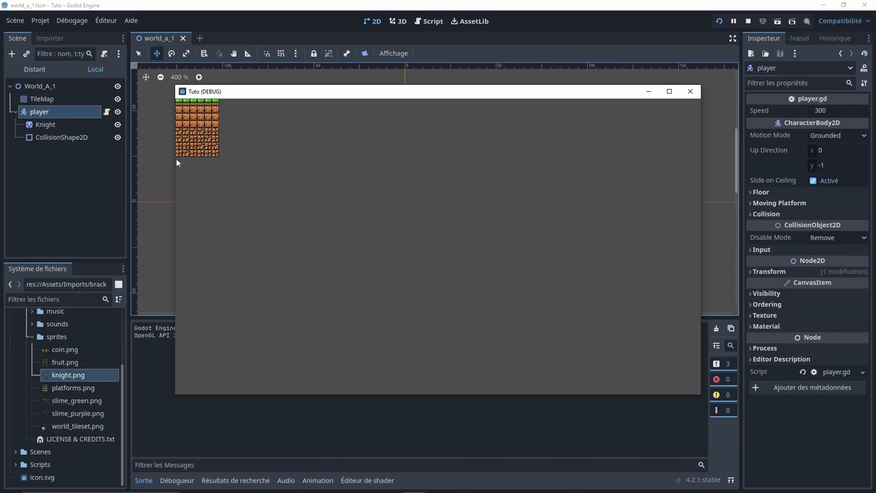
left_click(689, 96)
Add a Camera2D node as a child of player and show its whole view frame
right_click(55, 96)
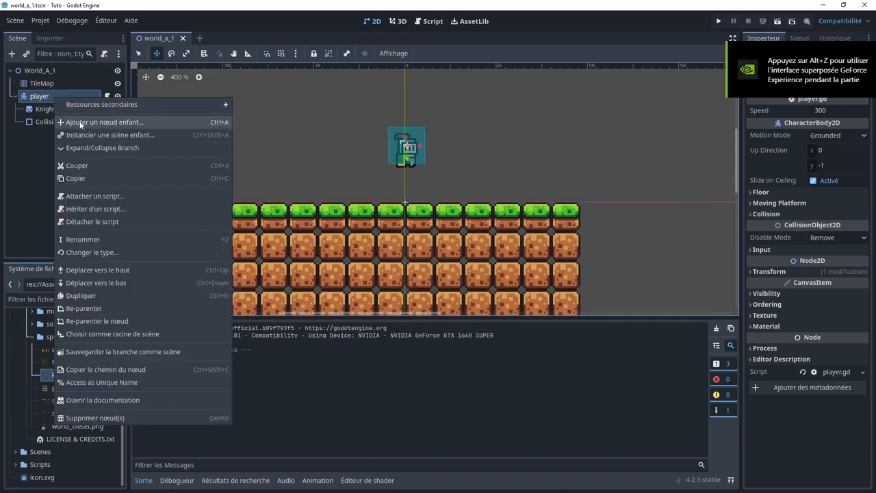
left_click(79, 122)
type("camera")
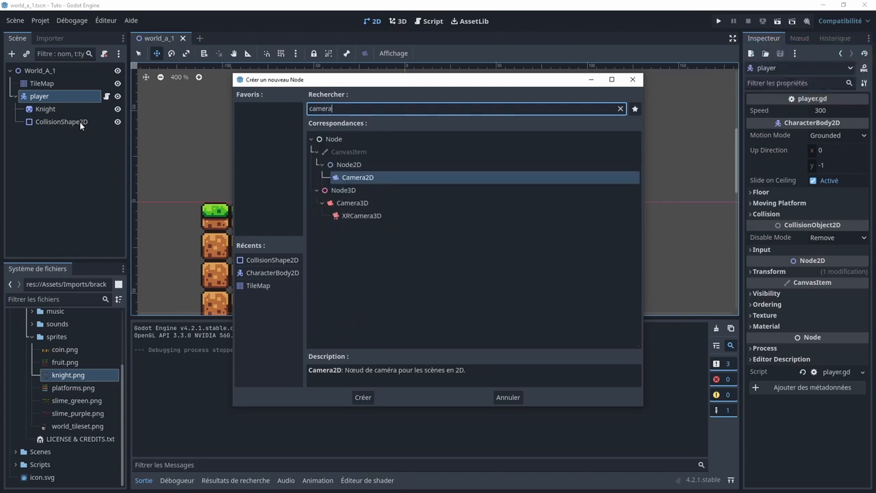
key("Return")
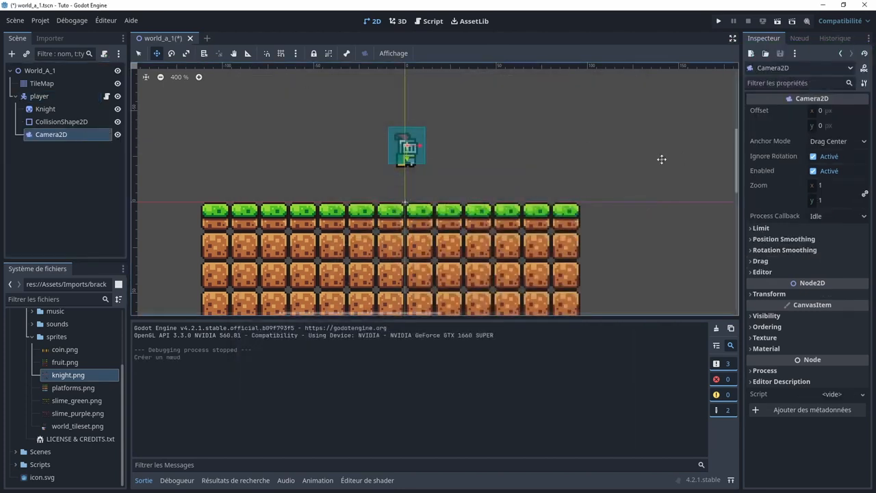
scroll(550, 155, "down", 8)
middle_click_drag(524, 160, 381, 173)
scroll(381, 172, "down", 7)
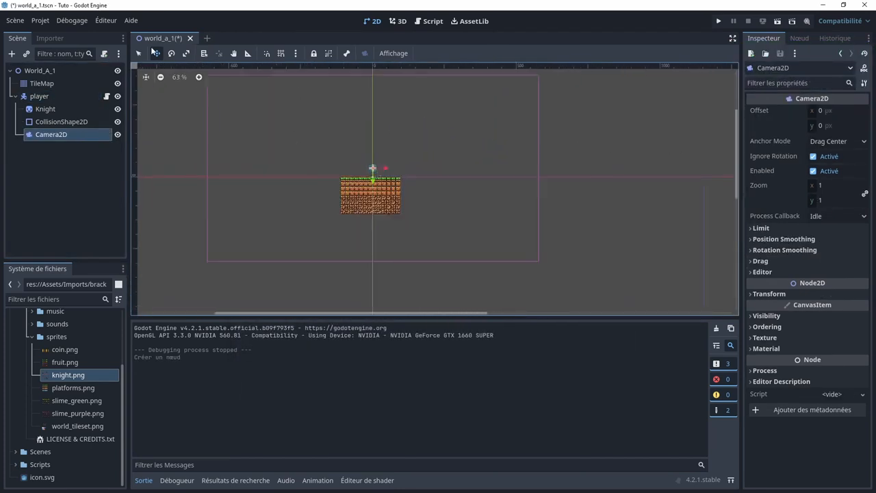
Try another zoom on the Camera2D and set it back to 1
left_click_drag(831, 186, 813, 186)
type("1")
key("Return")
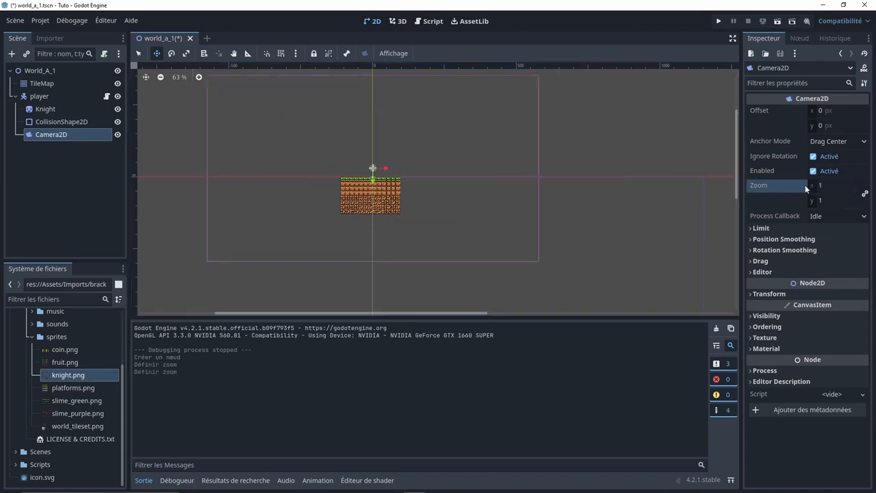
Run the project to check the Camera2D view, and close the game window
middle_click_drag(370, 173, 406, 189)
key("F5")
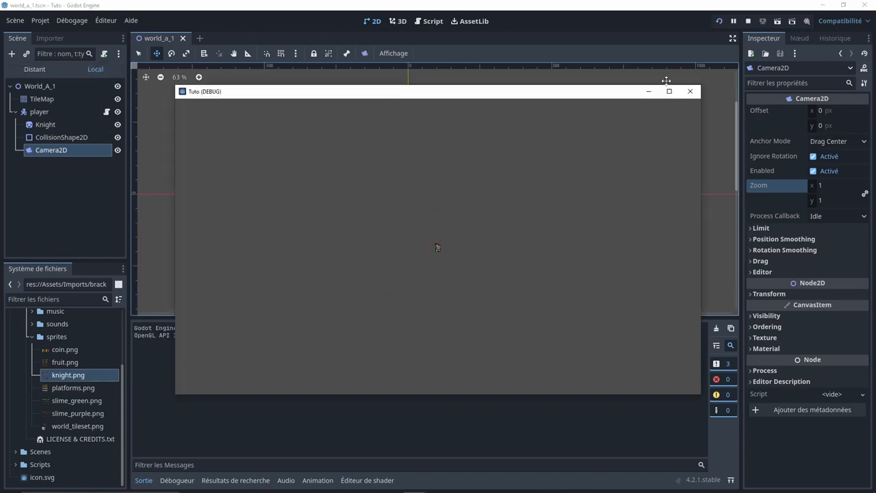
left_click(691, 91)
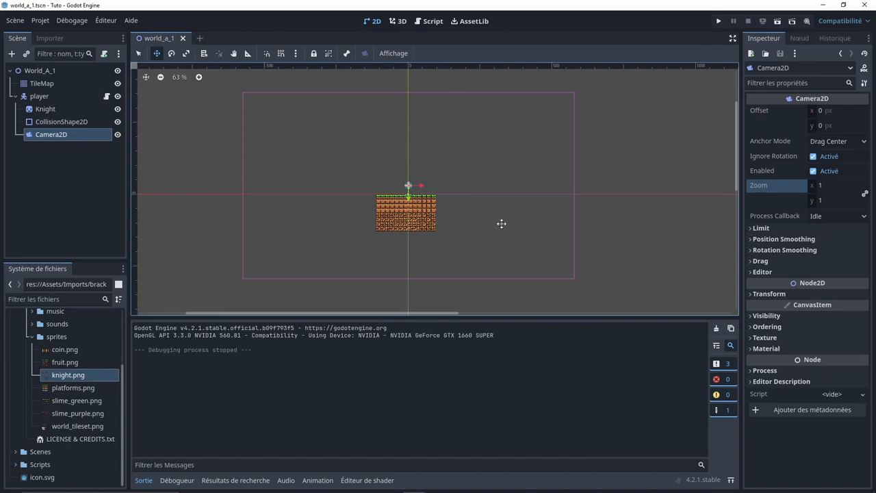
scroll(473, 195, "up", 3)
Open the TileMap's TileSet editor in paint mode and add a physics layer element to the TileSet
left_click(41, 83)
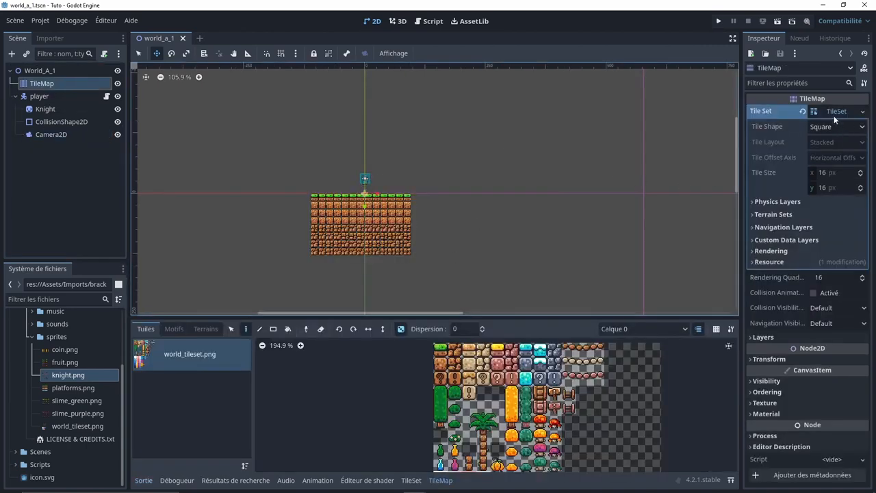
left_click(411, 480)
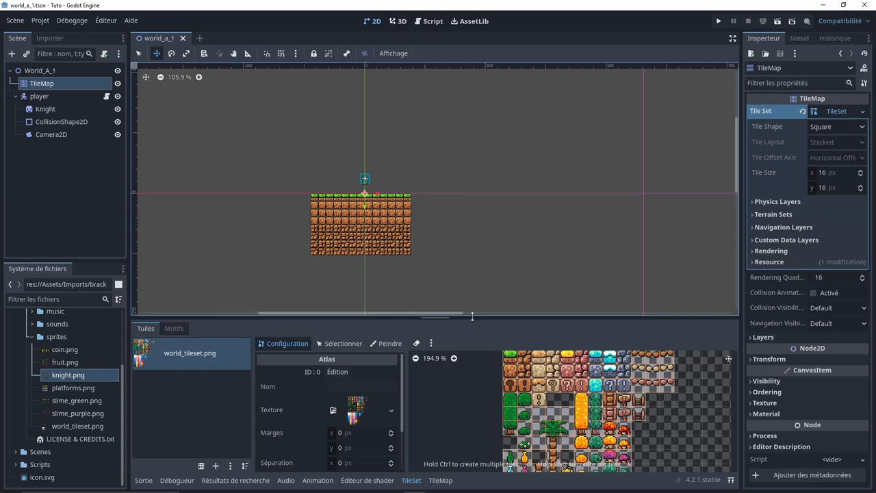
left_click_drag(472, 316, 477, 267)
left_click(388, 295)
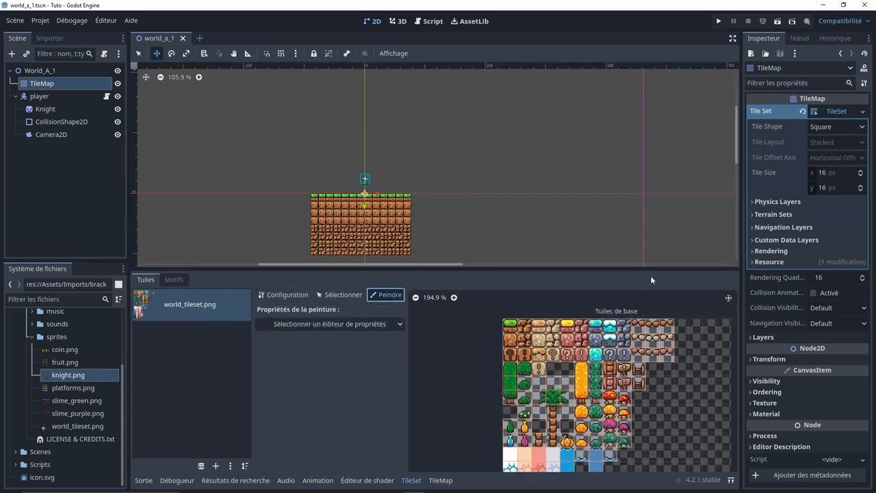
left_click(775, 202)
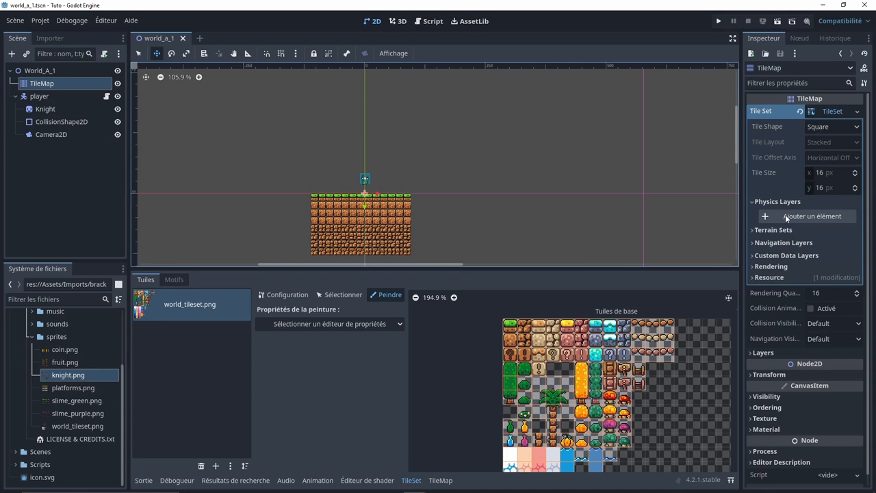
left_click(786, 214)
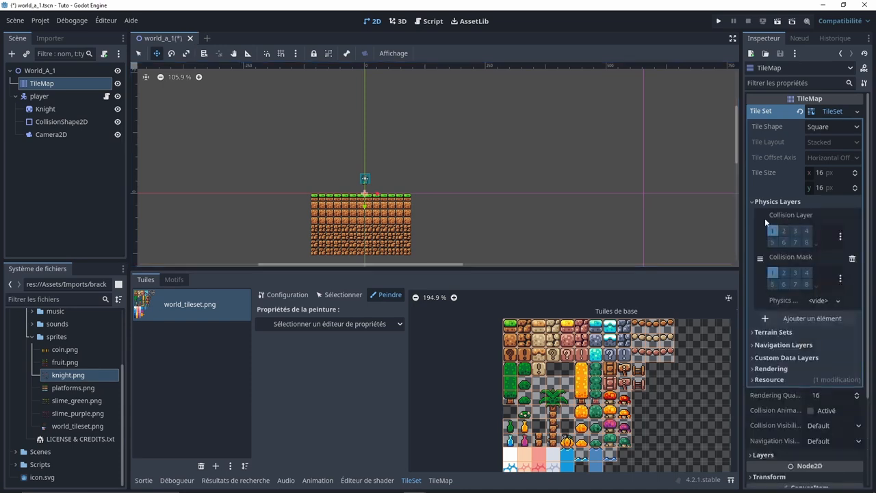
Choose physics layer 0 as the painted property and apply its full-square collision to the first ground tiles
left_click(312, 327)
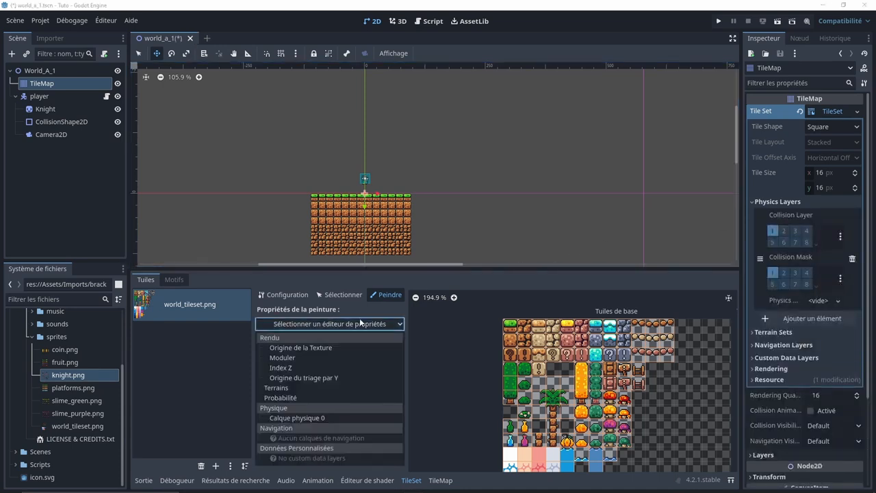
left_click(296, 417)
scroll(548, 346, "up", 3)
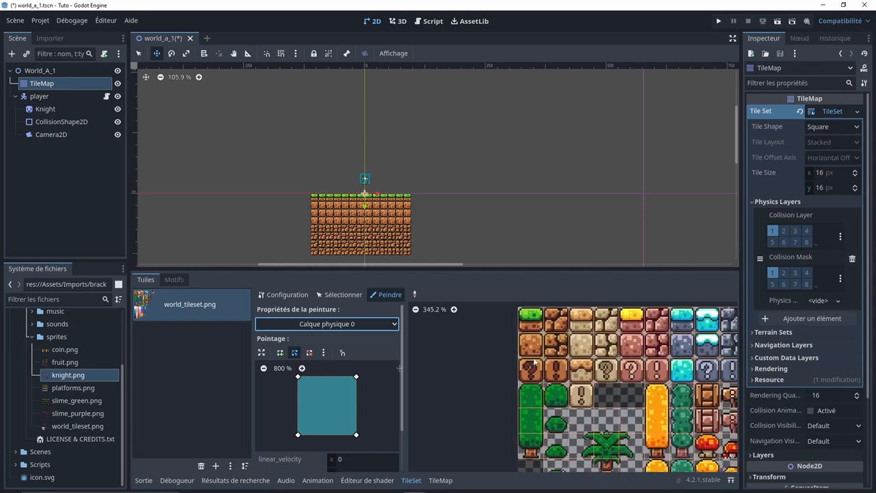
left_click_drag(564, 345, 519, 349)
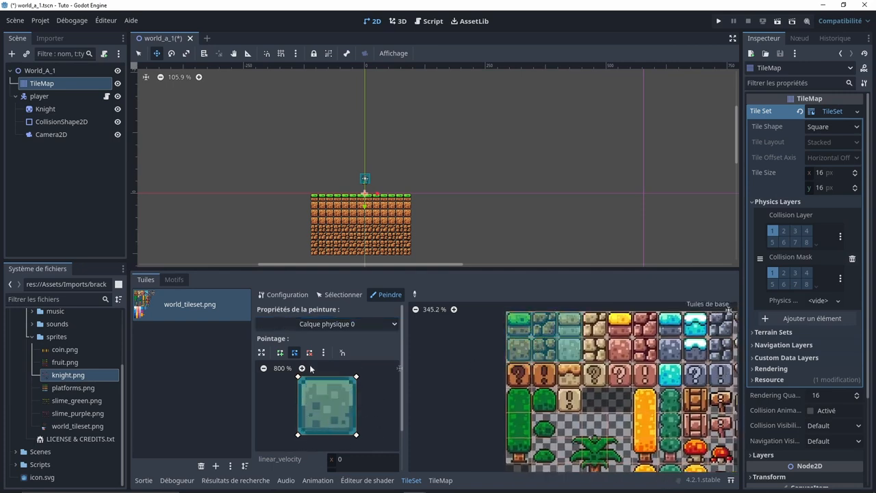
Try a reduced collision polygon with one corner moved to the tile's centre on the upper sand stone tile
left_click_drag(356, 435, 327, 405)
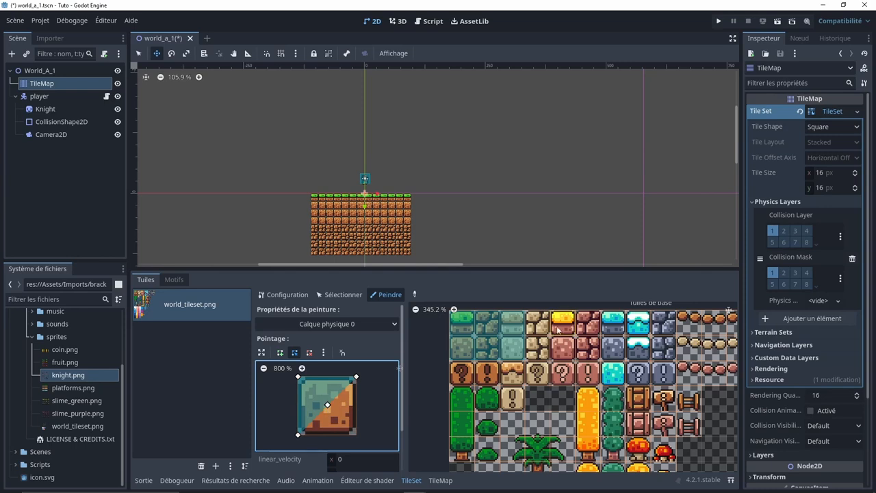
scroll(518, 332, "up", 2)
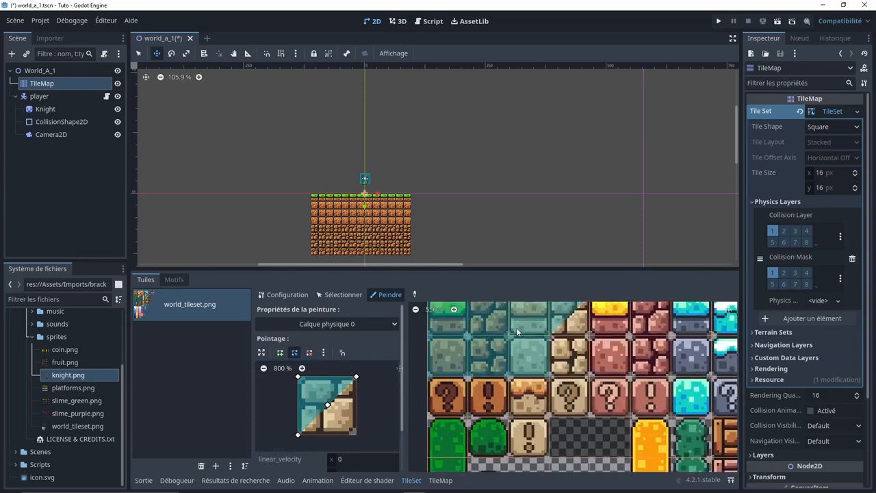
scroll(521, 354, "down", 1)
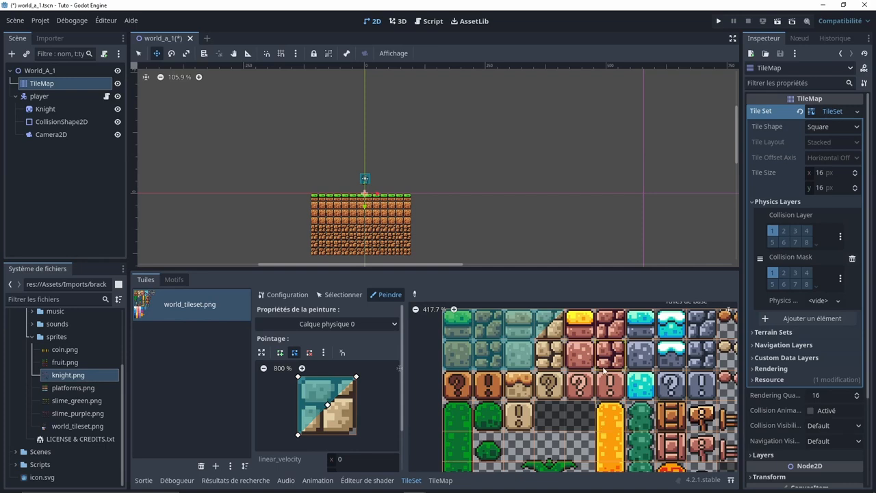
Pick the full-square collision polygon from an already painted tile and apply it to the upper sand stone tile
left_click(584, 353, "ctrl")
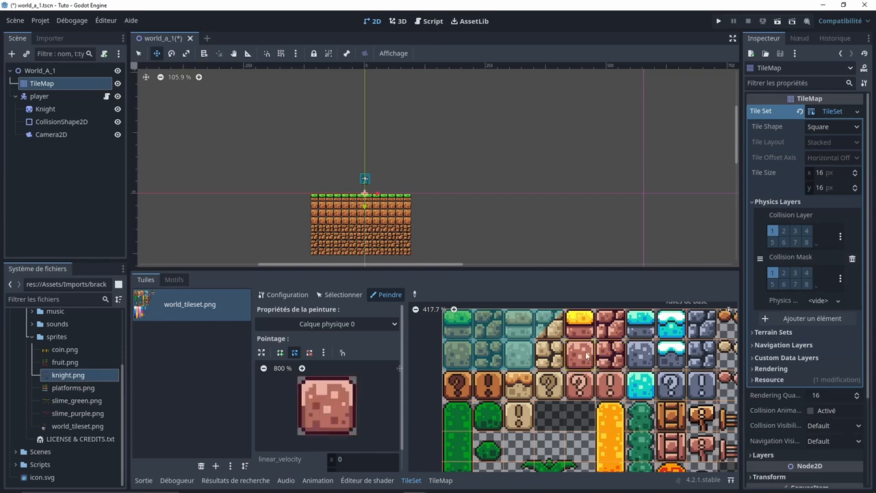
left_click(551, 327)
left_click(514, 326, "ctrl")
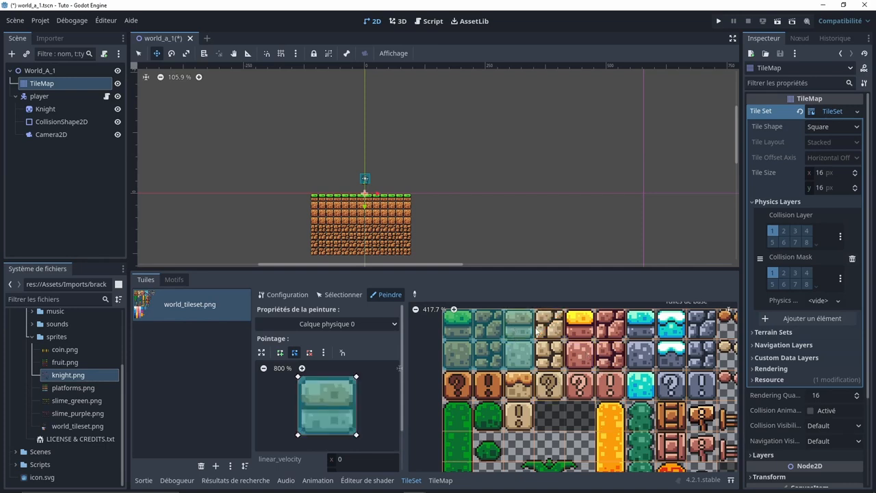
left_click(544, 327)
Paint full-square collision on the remaining block and bridge tiles, the sand exclamation block and the crates, and save the scene
scroll(569, 358, "down", 3)
middle_click_drag(570, 358, 514, 355)
mouse_move(500, 357)
left_mouse_down()
mouse_move(609, 337)
mouse_move(685, 353)
mouse_move(565, 362)
mouse_move(680, 381)
mouse_move(432, 381)
left_mouse_up()
left_click(476, 402)
middle_click_drag(477, 402, 500, 348)
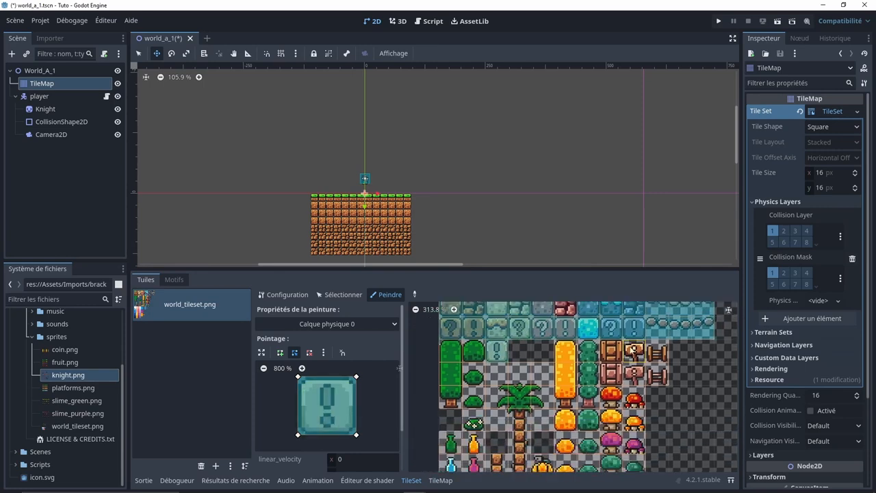
left_click_drag(612, 347, 611, 372)
scroll(612, 372, "down", 2)
mouse_move(531, 454)
middle_mouse_down()
mouse_move(533, 417)
mouse_move(549, 384)
mouse_move(587, 466)
middle_mouse_up()
left_click(512, 343)
key("ctrl+s")
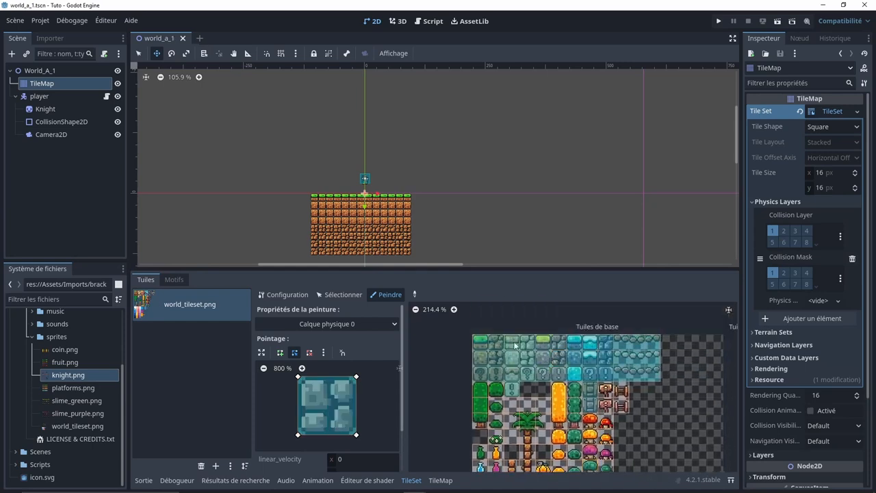
Run the project and test the knight's walking in both directions and jumping on the ground tiles
key("F5")
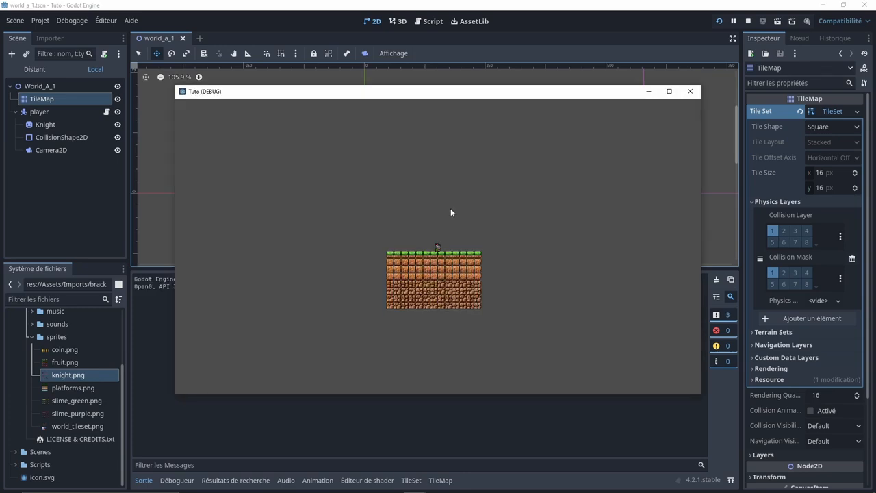
key("Left")
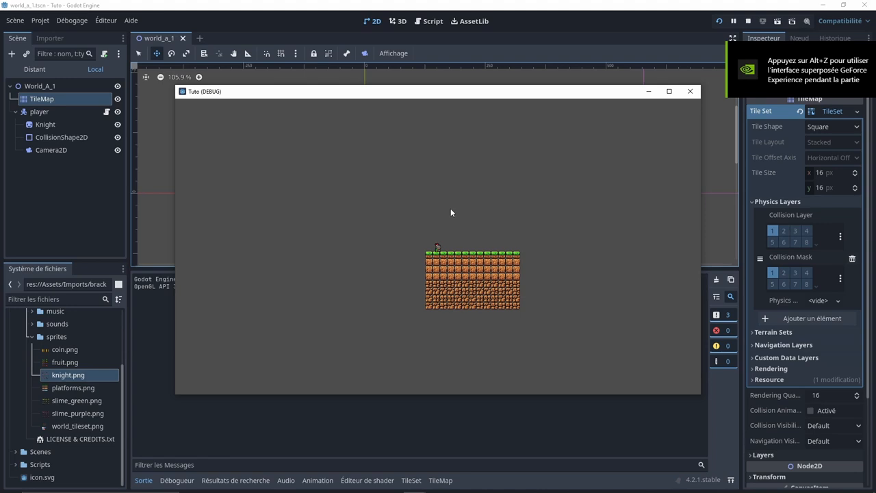
key("Right")
key("space")
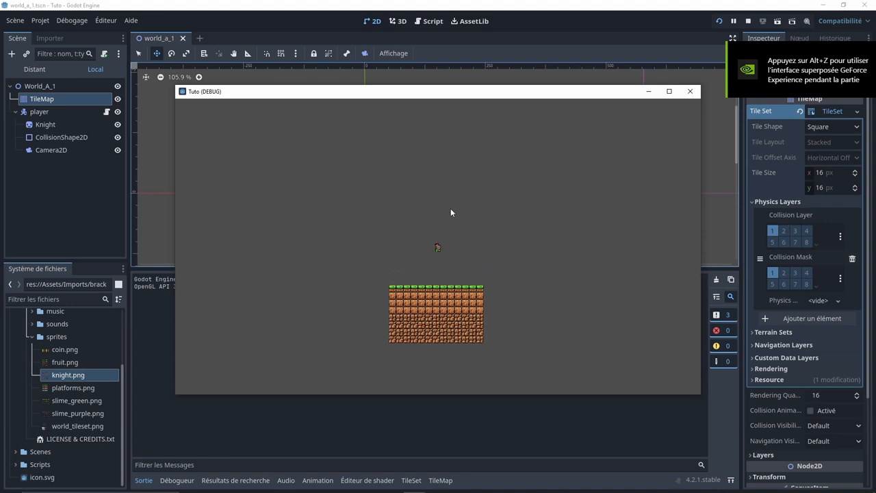
Set player's Speed to 100 while the game is running, and test walking in both directions
left_click_drag(456, 92, 0, 121)
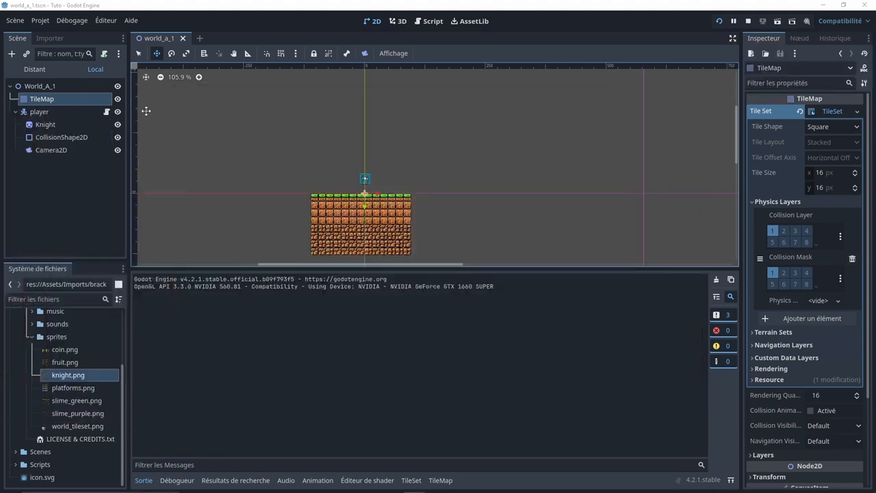
left_click(34, 112)
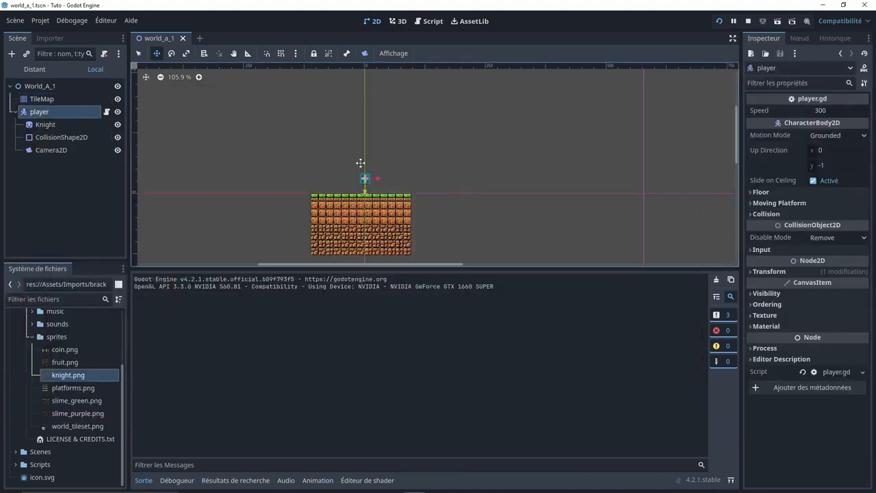
left_click(836, 112)
type("100")
key("Return")
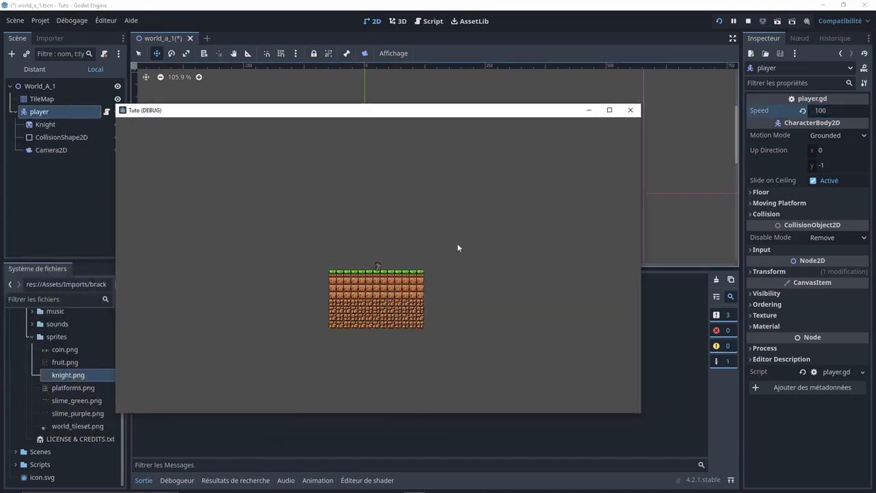
key("Left")
key("Right")
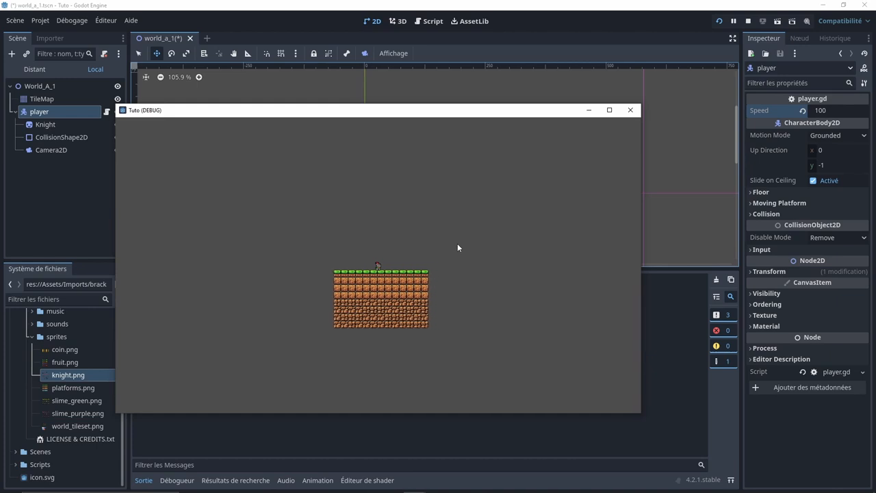
Test the knight's walking in both directions and a jump at the new speed, and return to the editor
key("Left")
key("space")
key("Right")
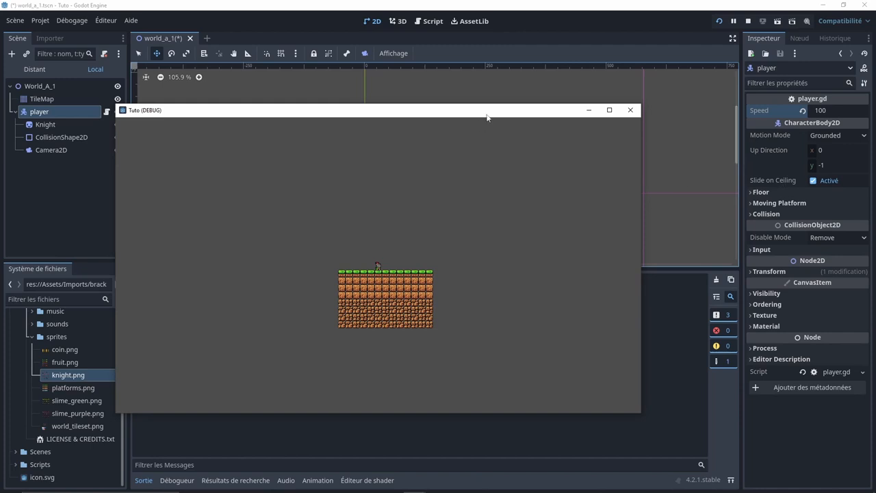
key("Right")
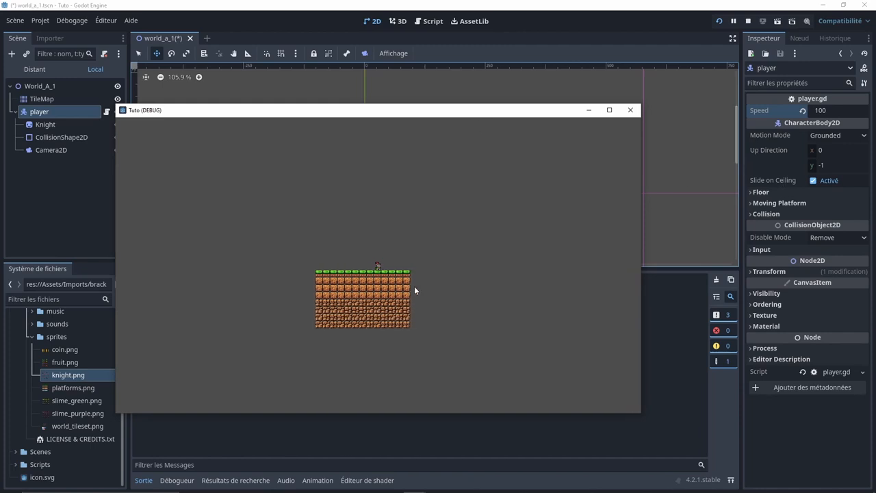
key("Left")
key("Right")
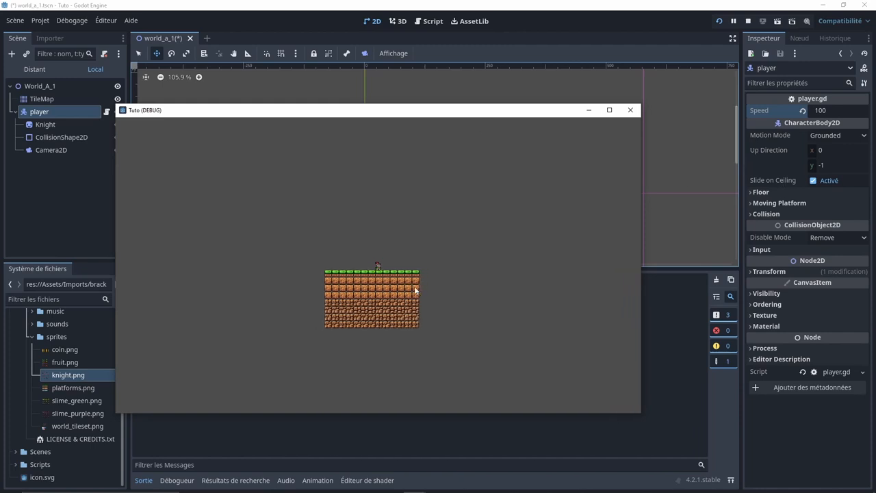
key("Left")
key("Right")
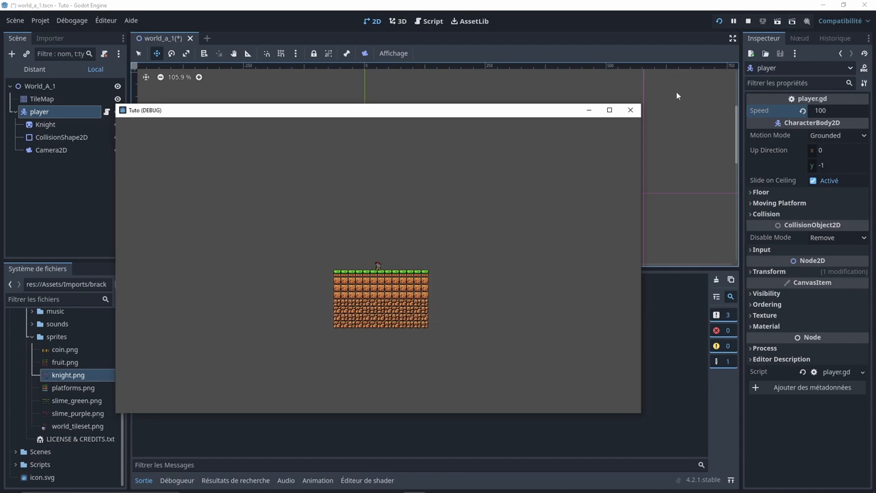
left_click(748, 22)
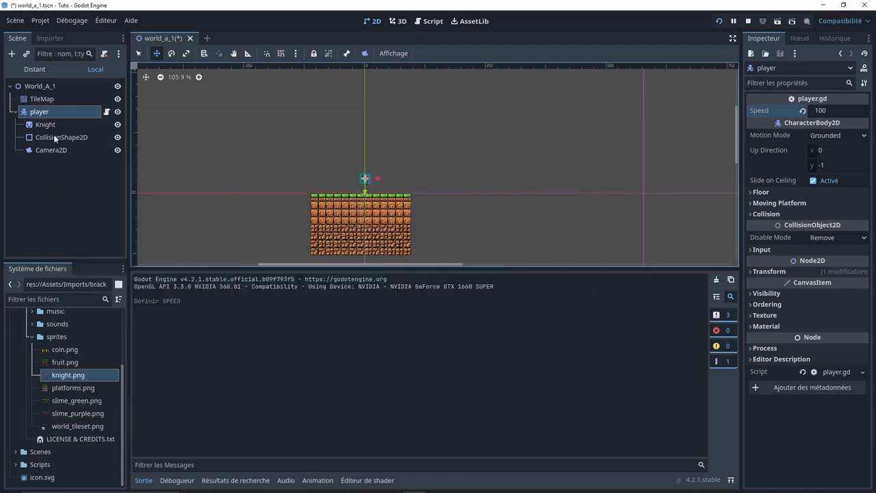
Set the player's Camera2D zoom to 1.6 on both axes
left_click(45, 125)
left_click(50, 150)
mouse_move(837, 185)
left_mouse_down()
mouse_move(821, 186)
mouse_move(873, 188)
mouse_move(830, 188)
left_mouse_up()
scroll(564, 187, "down", 4)
left_click(830, 187)
type("1.6")
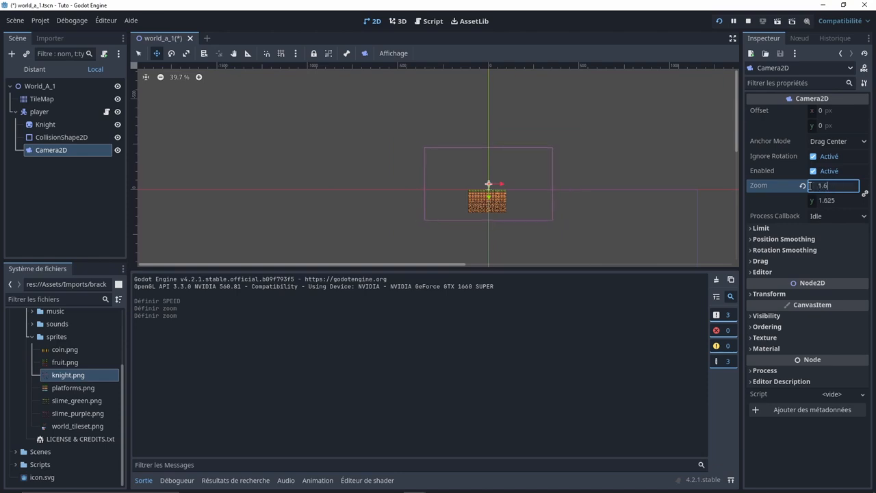
key("Return")
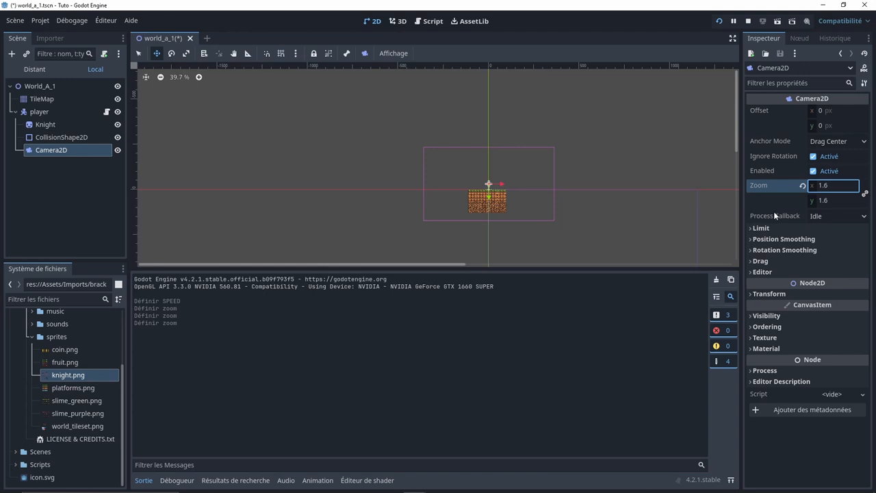
Set the camera's Process Callback to Physics and enable its Position Smoothing
left_click(827, 217)
left_click(830, 235)
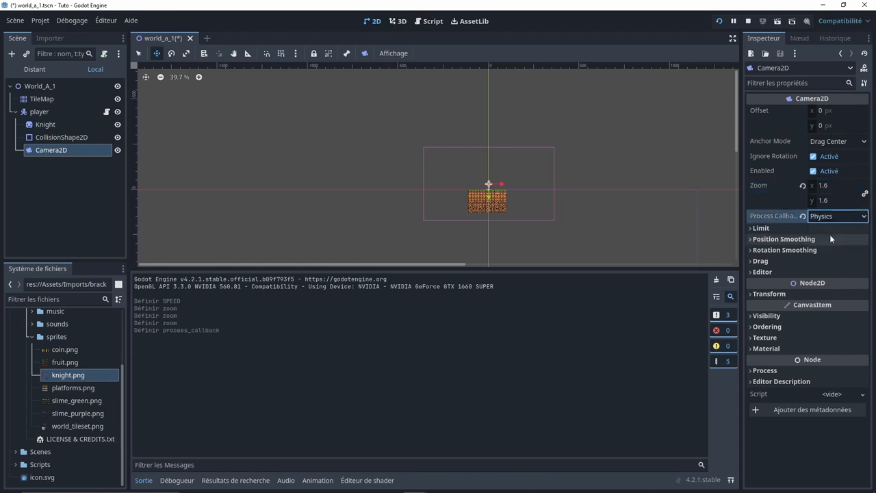
left_click(826, 218)
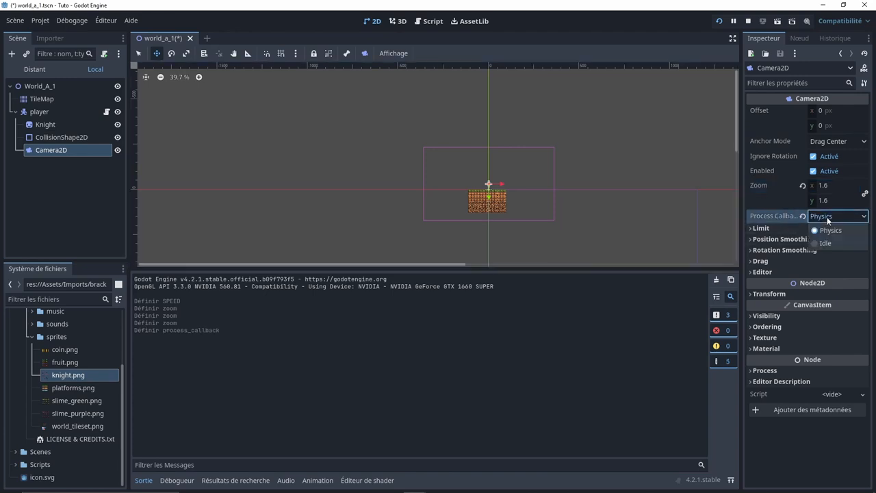
left_click(827, 218)
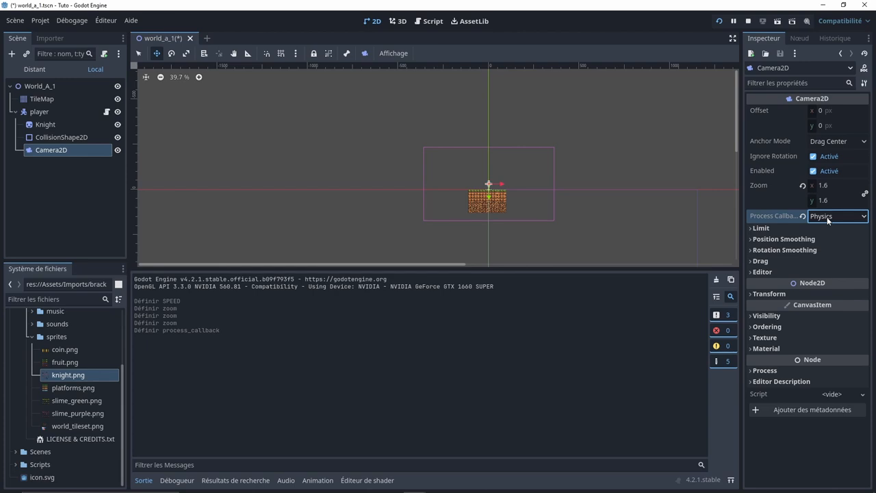
left_click(781, 238)
left_click(821, 252)
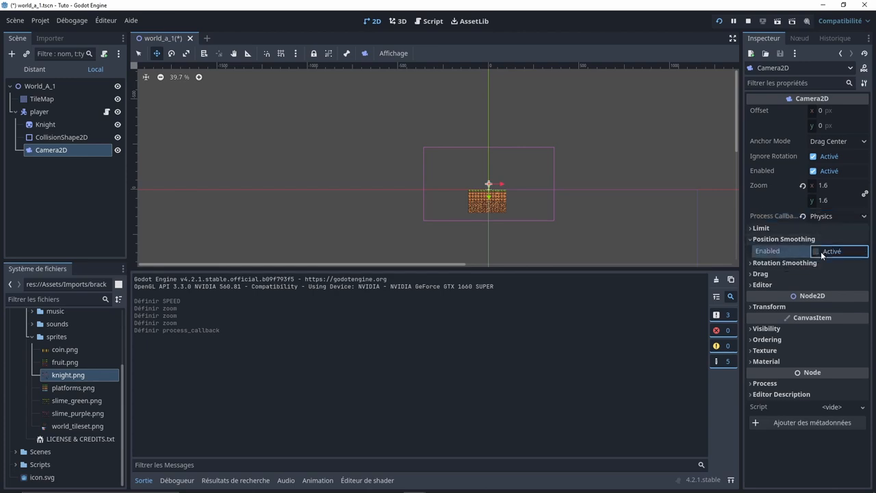
left_click(821, 252)
Test the smoothed camera in the game by walking the knight in both directions and jumping
key("F5")
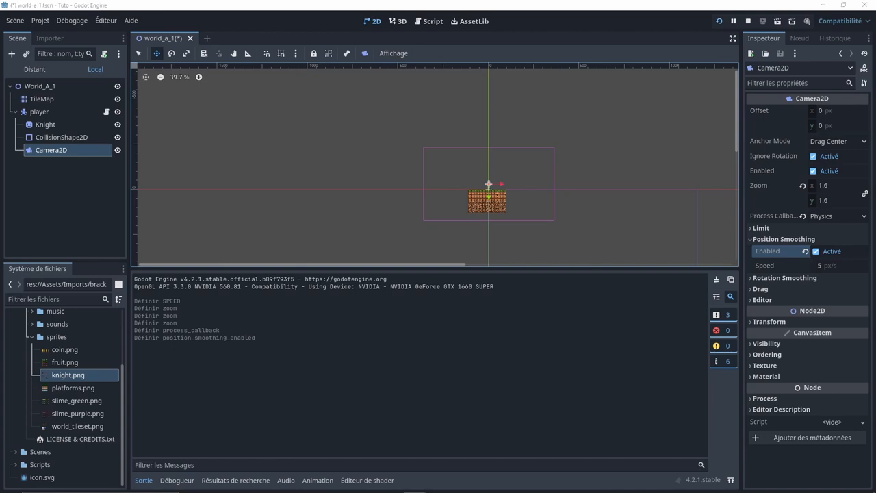
key("Left")
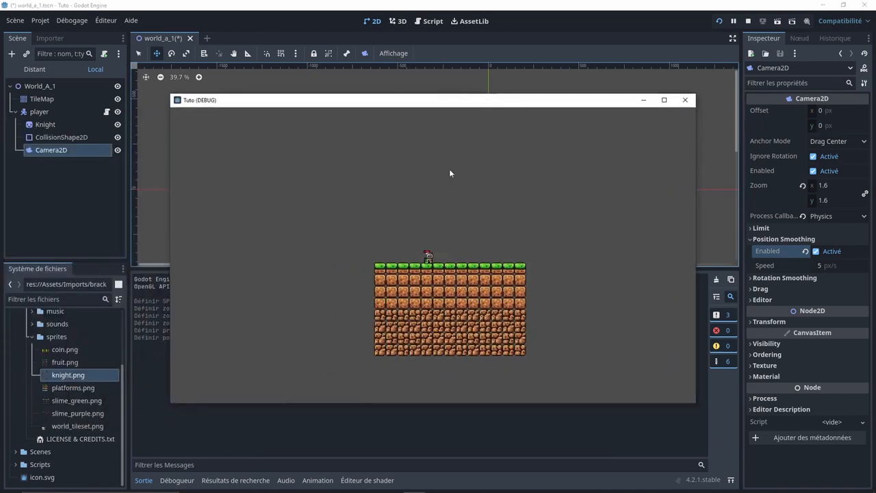
key("Right")
key("Left")
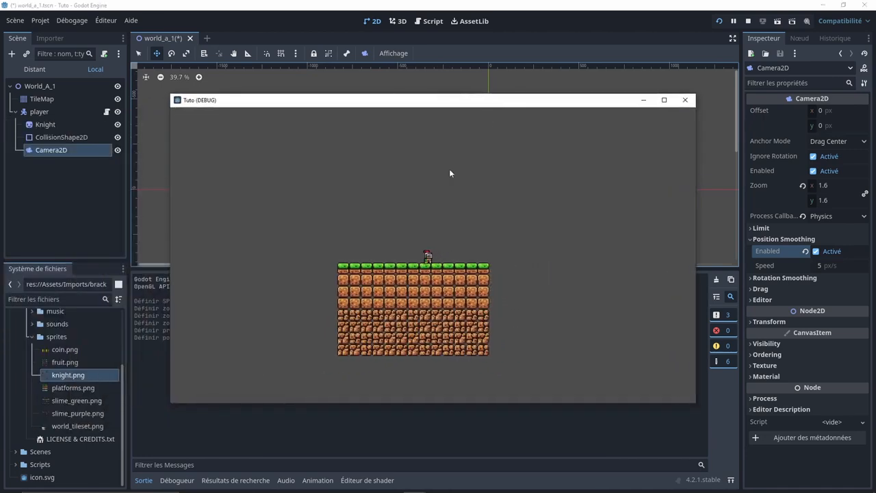
key("Right")
key("Left")
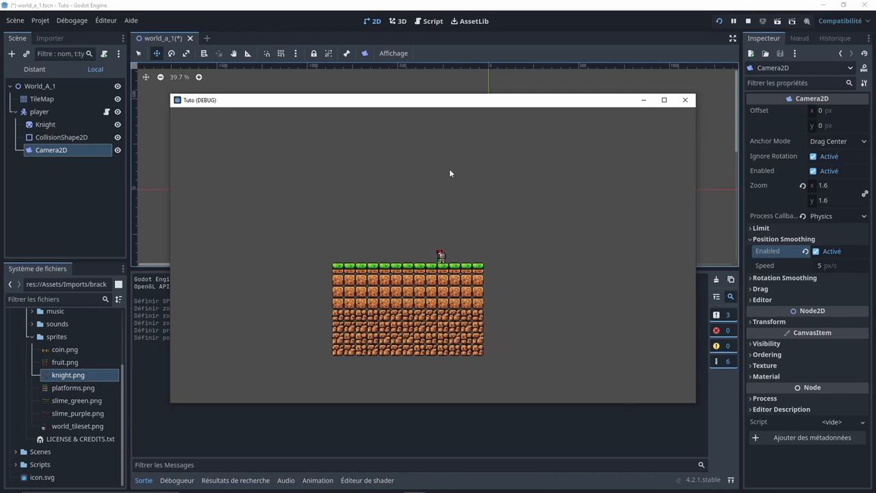
key("Right")
key("Right")
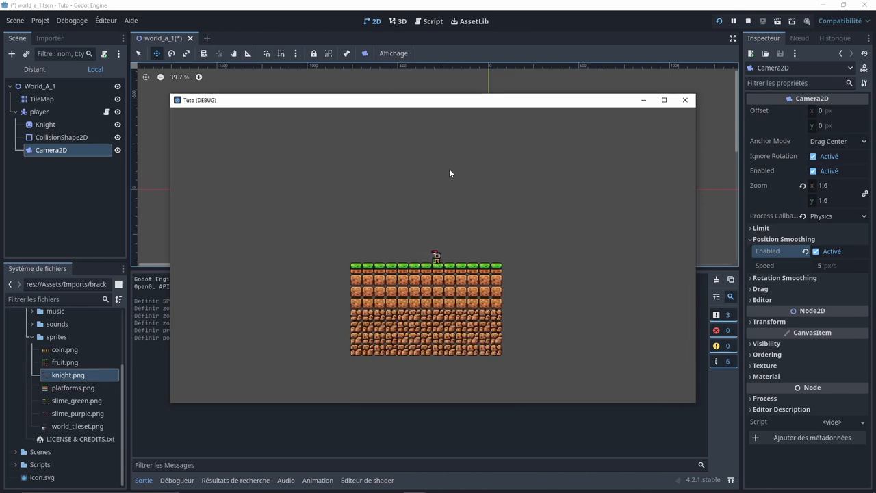
key("space")
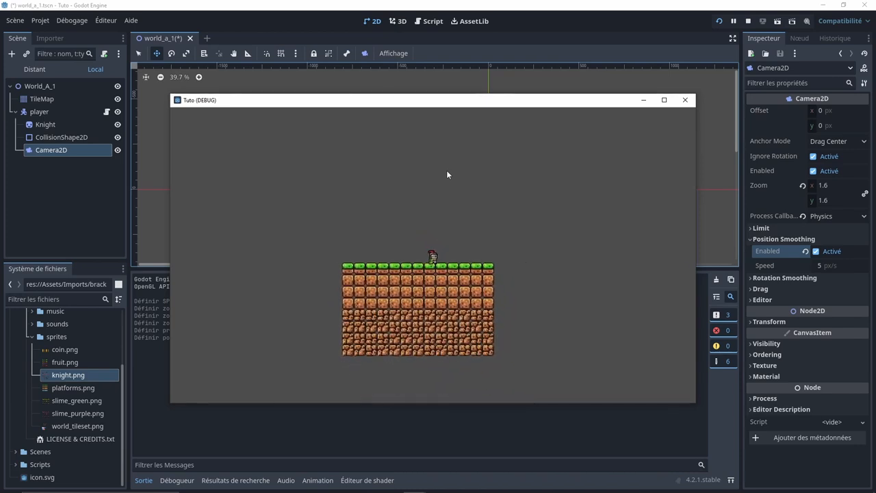
Maximize and resize the game window to check how the view scales, and close the game
left_click_drag(540, 103, 591, 110)
left_click(719, 103)
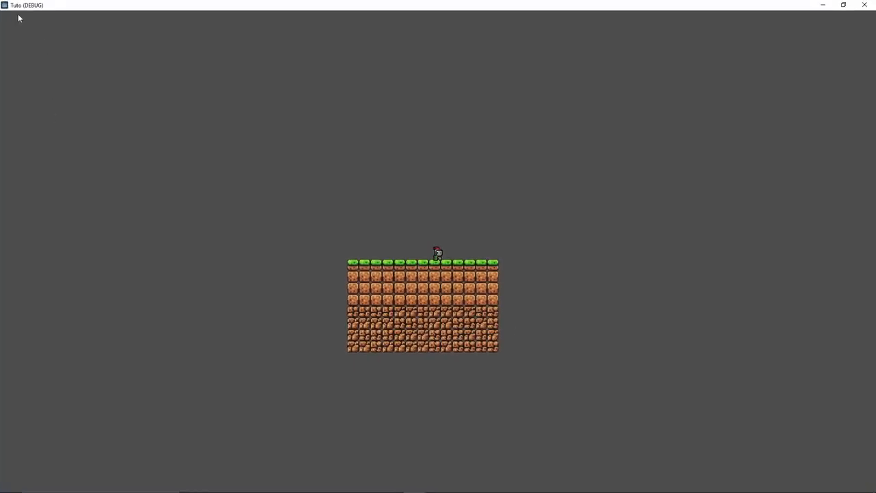
left_click_drag(433, 4, 661, 98)
left_click_drag(398, 180, 0, 177)
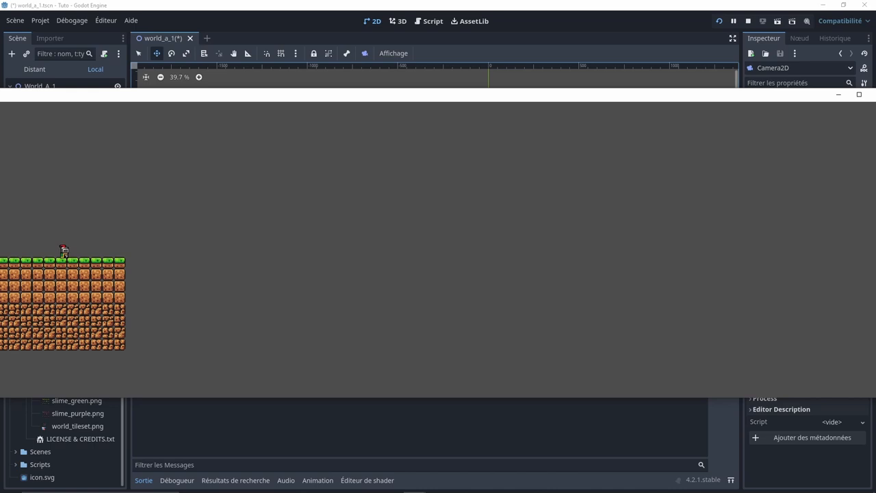
left_click_drag(0, 174, 128, 174)
left_click_drag(647, 100, 582, 99)
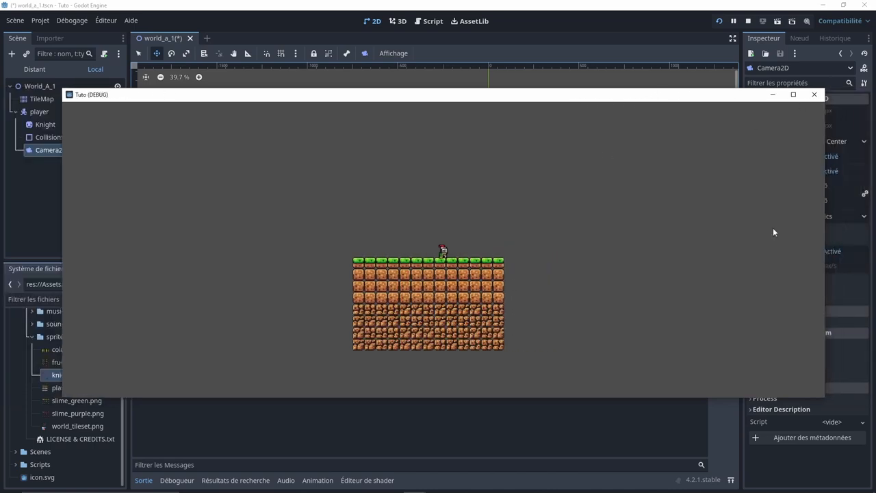
left_click(814, 95)
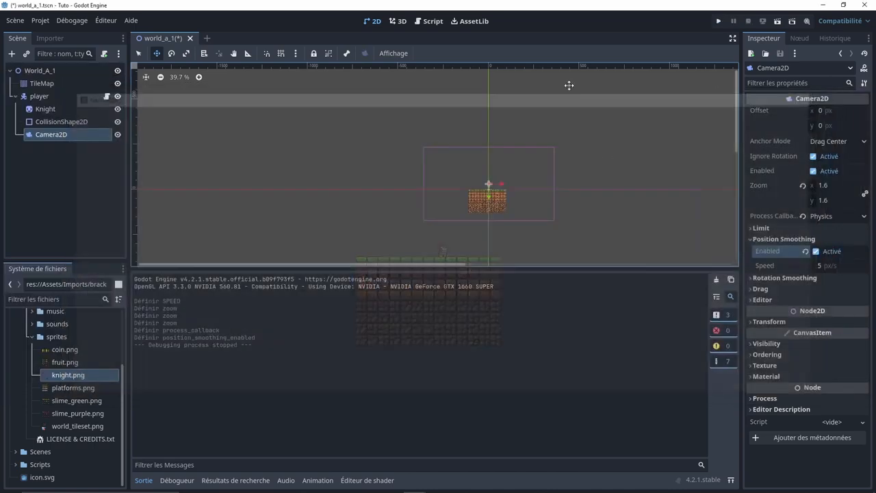
Set the window's stretch mode to viewport in the project settings and close them
left_click(38, 21)
left_click(62, 33)
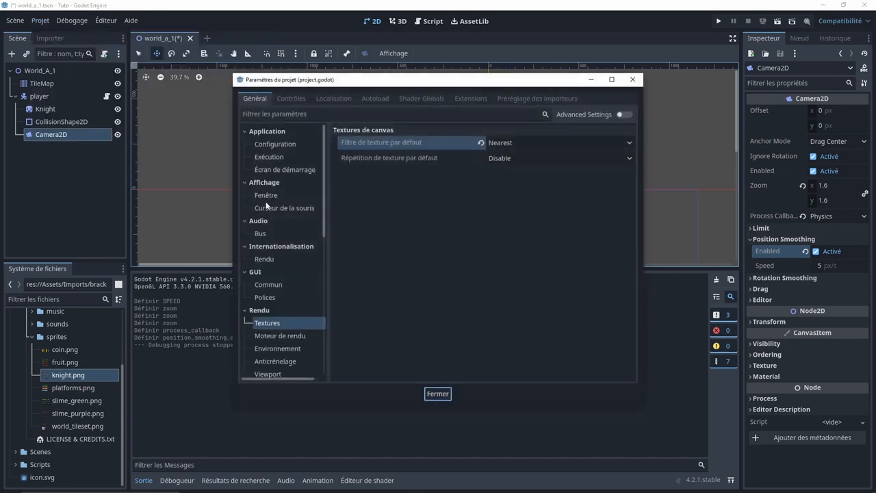
left_click(267, 197)
left_click(507, 288)
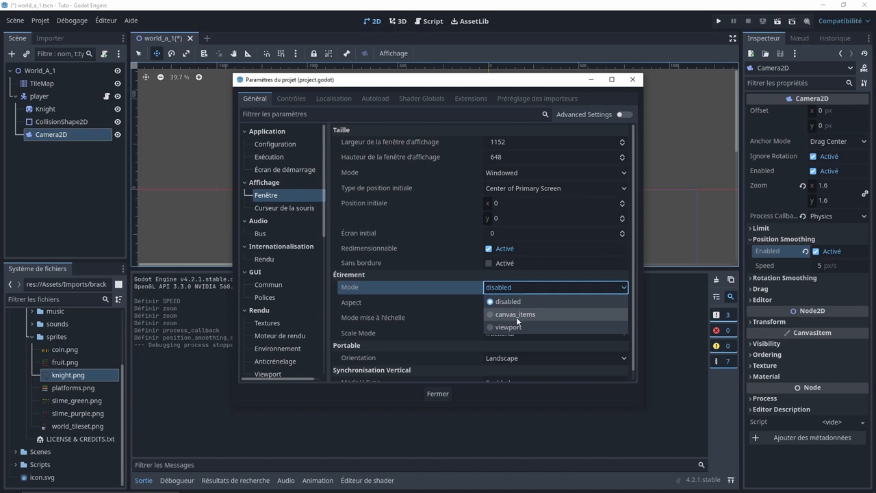
left_click(517, 314)
left_click(515, 287)
left_click(511, 327)
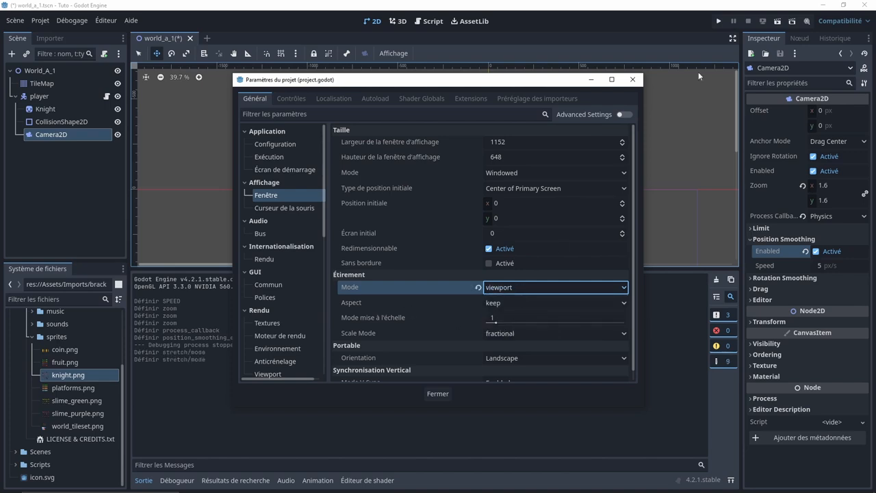
left_click(636, 79)
Run the project to check the viewport scaling, stop it, and inspect the camera frame around the ground
key("F5")
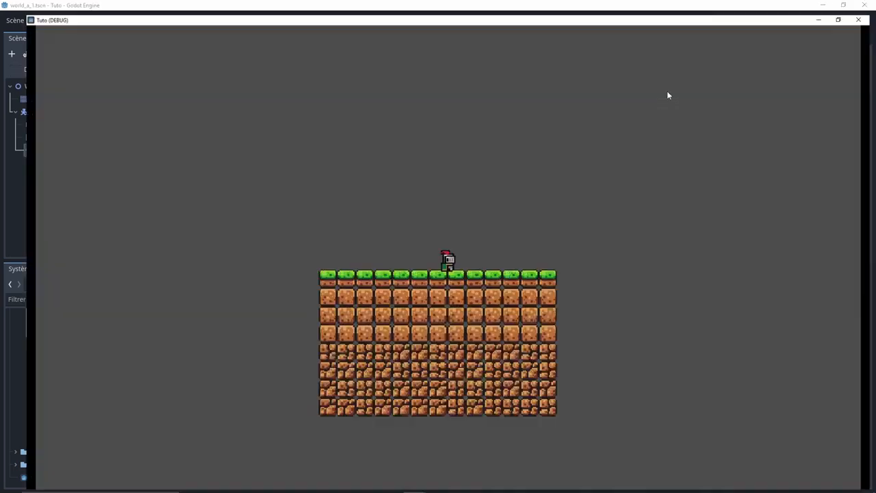
key("F8")
scroll(452, 219, "down", 3)
middle_click_drag(449, 218, 356, 130)
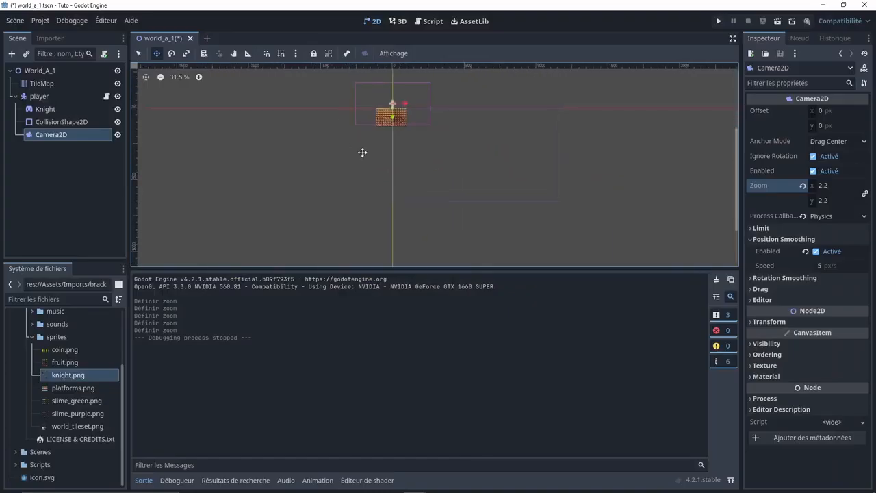
scroll(397, 113, "up", 6)
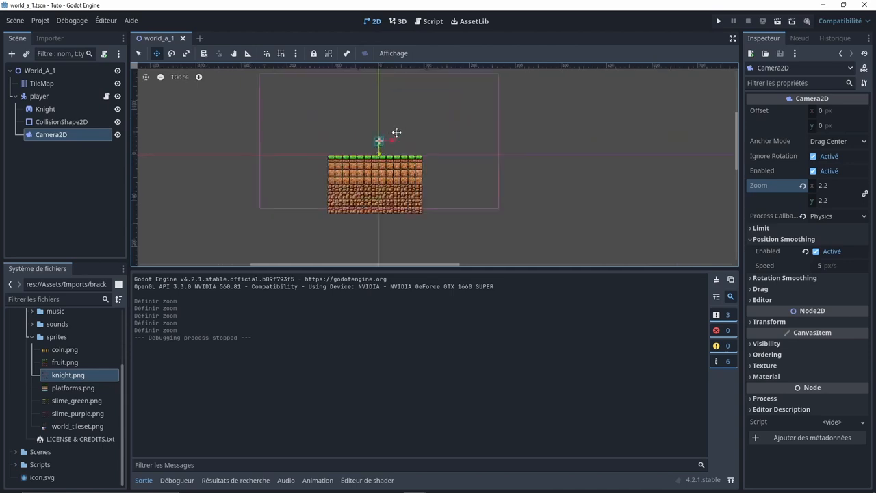
Enlarge the 2D view and select the white-to-dark-blue background column of world_tileset.png for painting on the TileMap
left_click(45, 84)
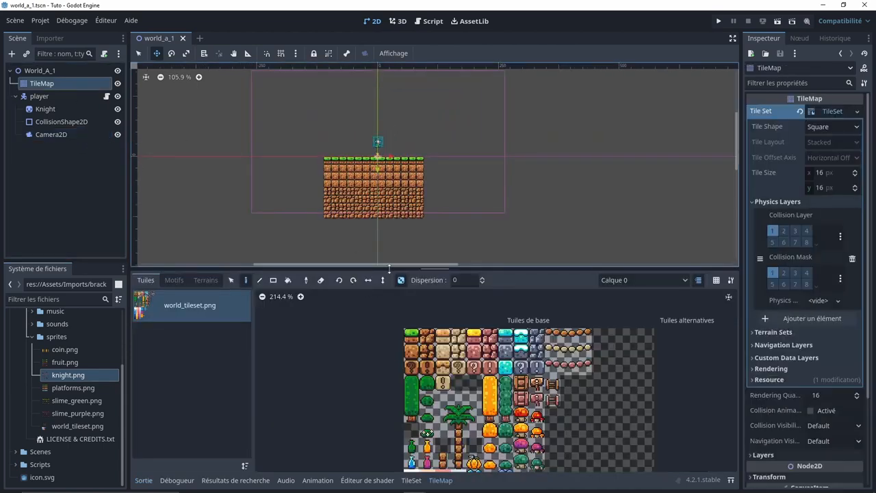
left_click_drag(389, 268, 389, 316)
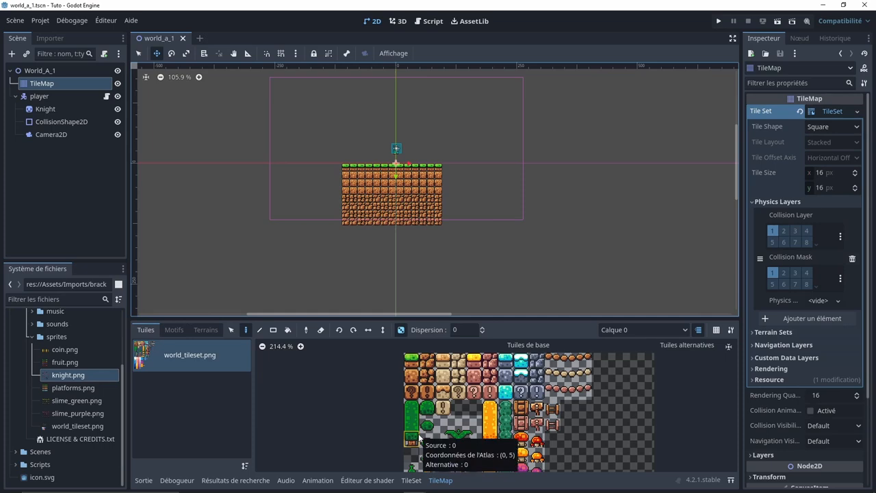
scroll(419, 438, "down", 3)
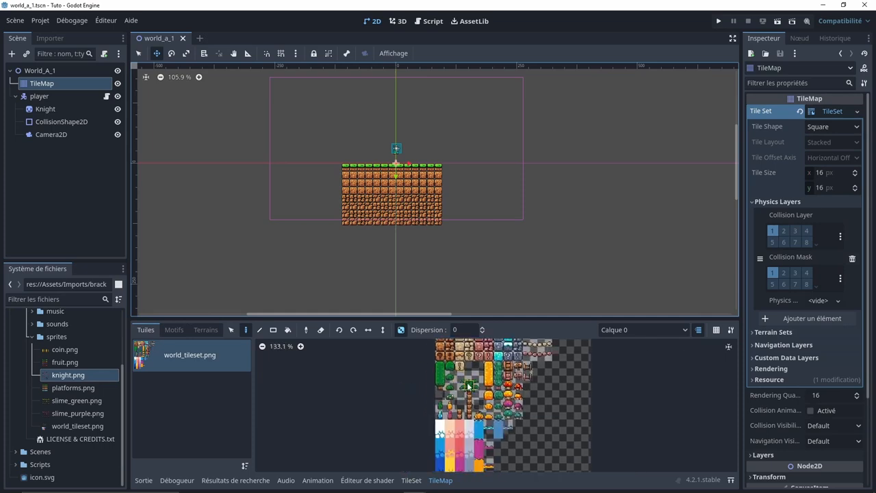
scroll(469, 386, "up", 5)
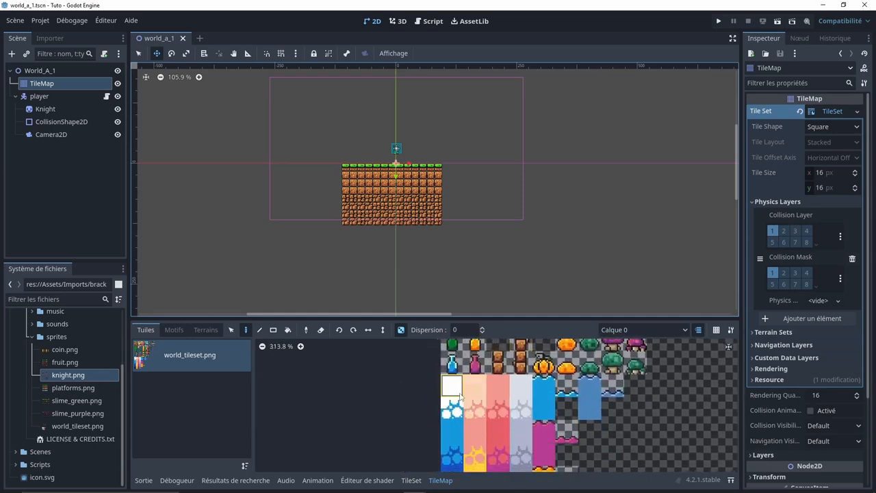
scroll(459, 399, "down", 3)
left_click_drag(456, 348, 456, 423)
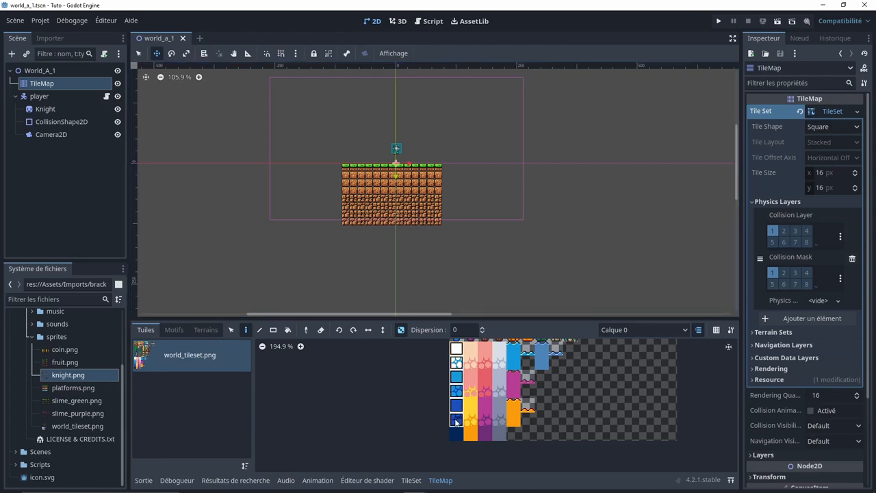
Try painting the background tiles above the ground, turn off random tile placement and undo the painted tiles
scroll(369, 191, "up", 5)
left_click(139, 55)
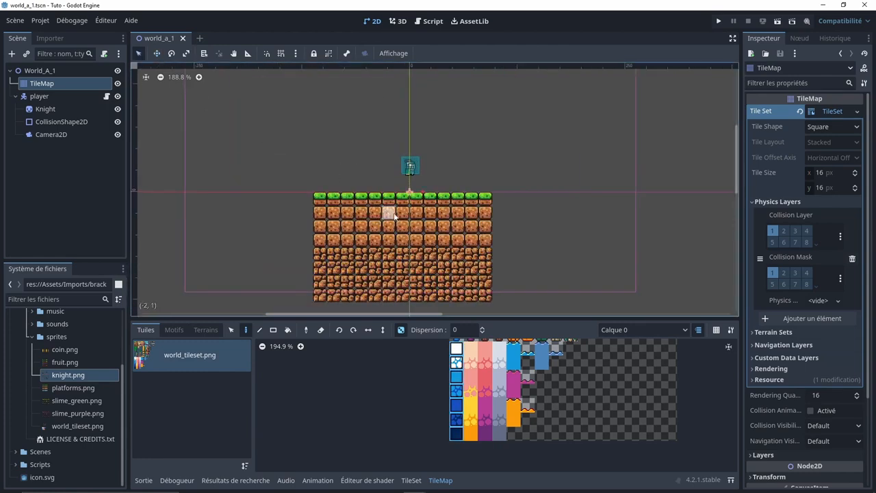
scroll(389, 183, "up", 3)
left_click_drag(350, 167, 428, 185)
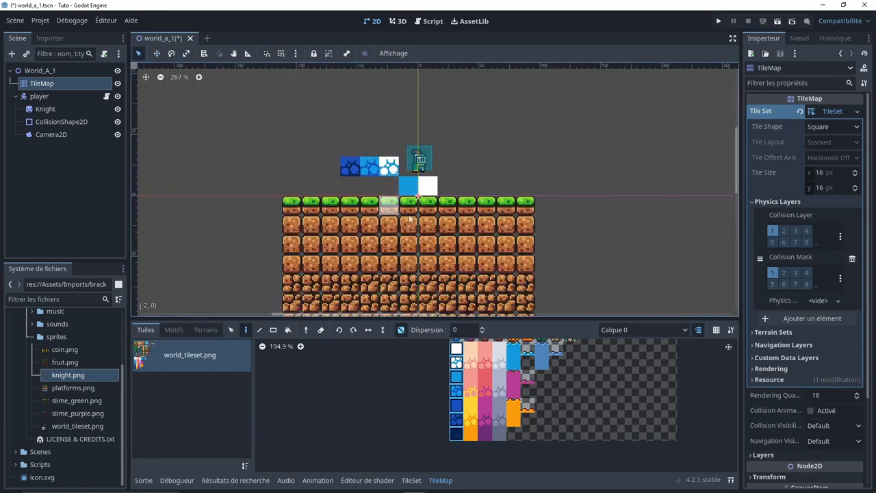
left_click(400, 329)
key("ctrl+z")
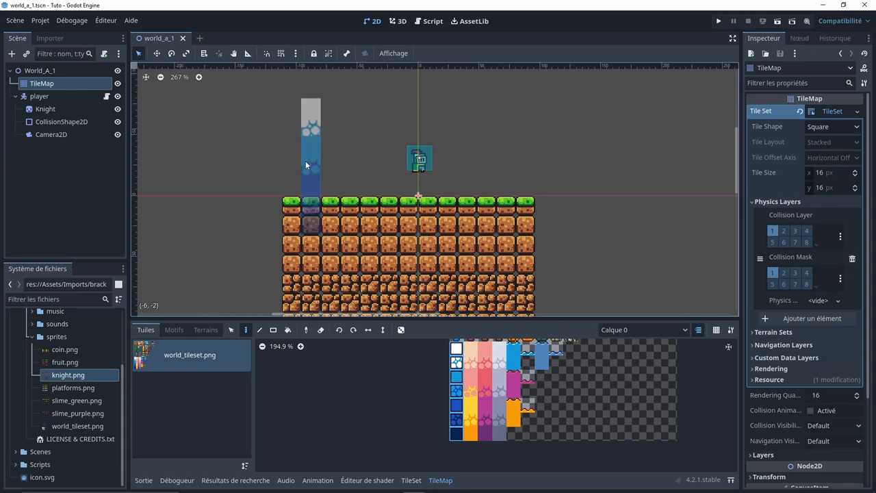
Try painting the blue background column over the left half of the ground and undo it
mouse_move(292, 166)
left_mouse_down("ctrl+shift")
mouse_move(523, 173)
mouse_move(515, 210)
mouse_move(346, 236)
mouse_move(410, 244)
left_mouse_up("ctrl+shift")
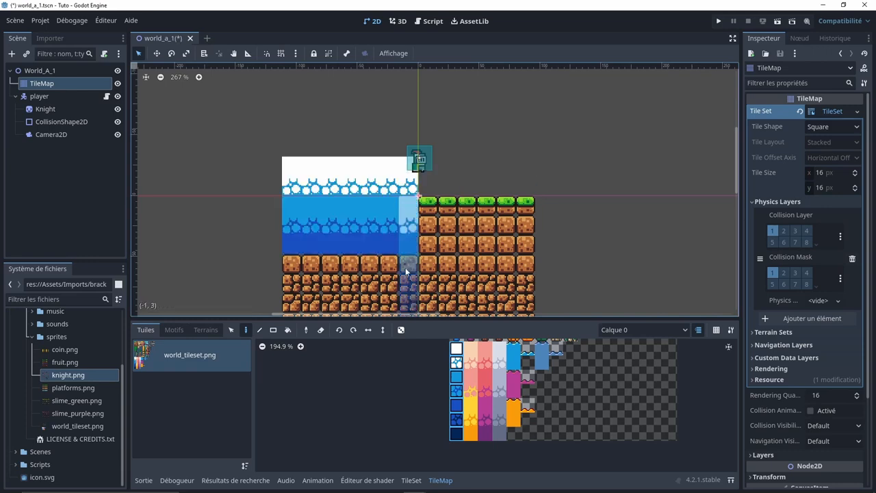
scroll(472, 219, "up", 4)
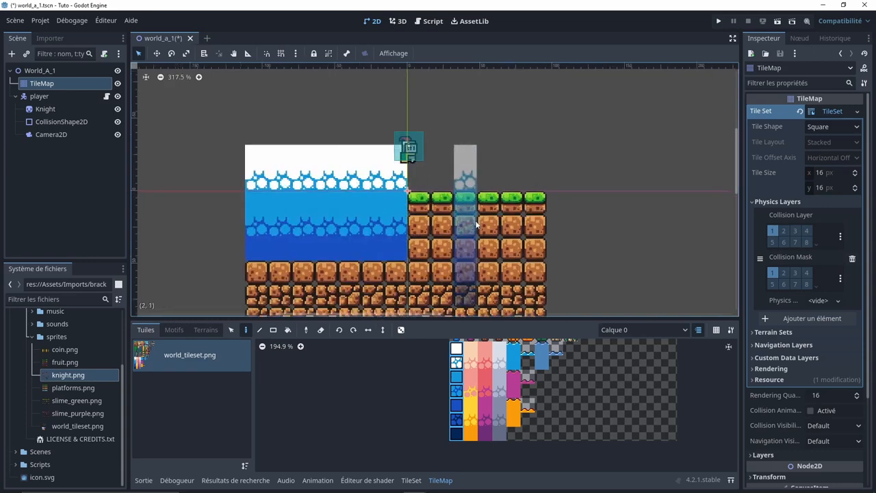
key("ctrl+z")
Name the TileMap's existing layer Tilemap in its Layers properties
scroll(762, 358, "down", 3)
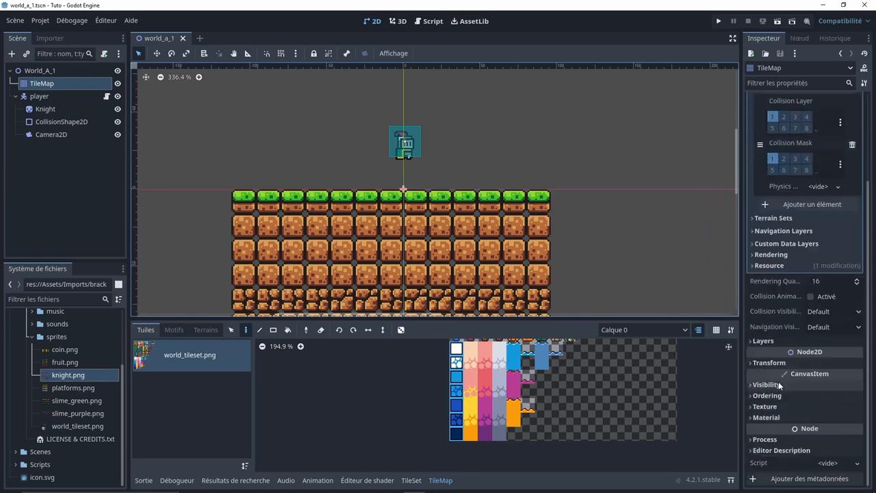
left_click(780, 341)
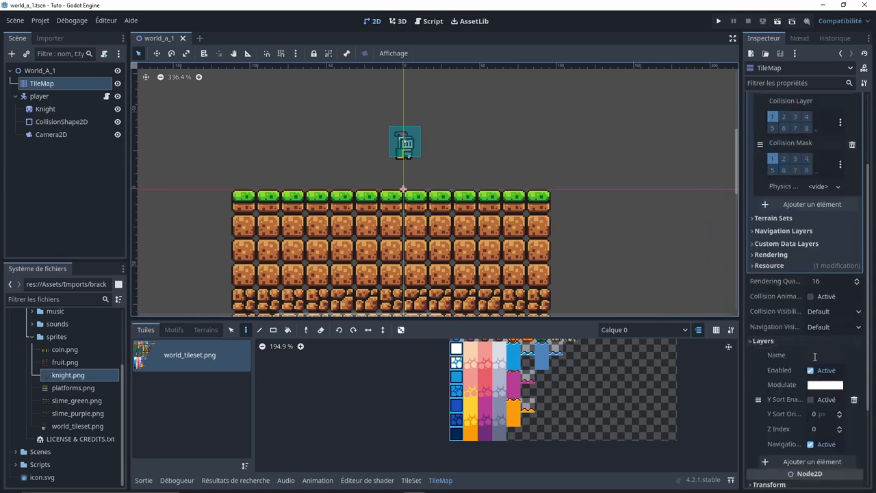
scroll(818, 356, "down", 3)
left_click(828, 258)
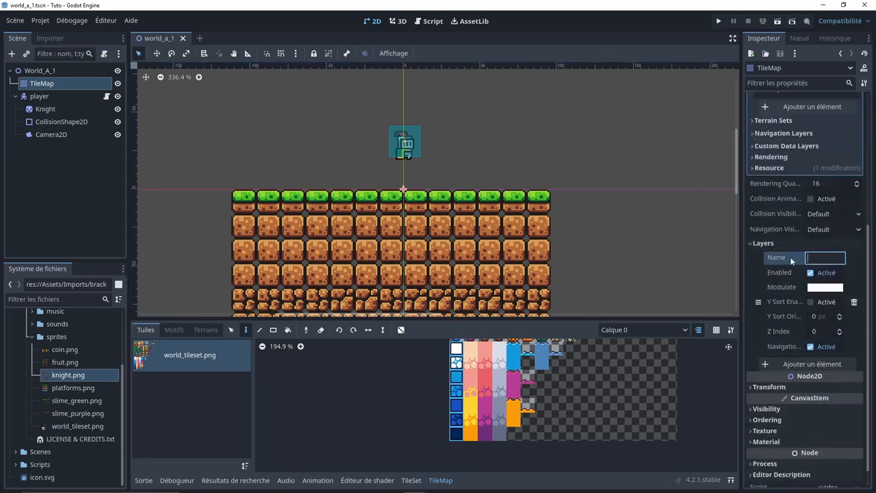
type("Tilemap")
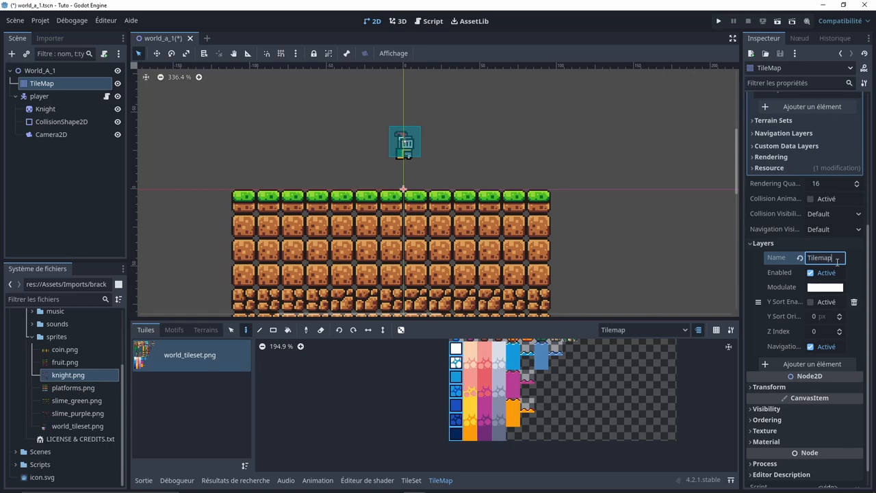
key("Return")
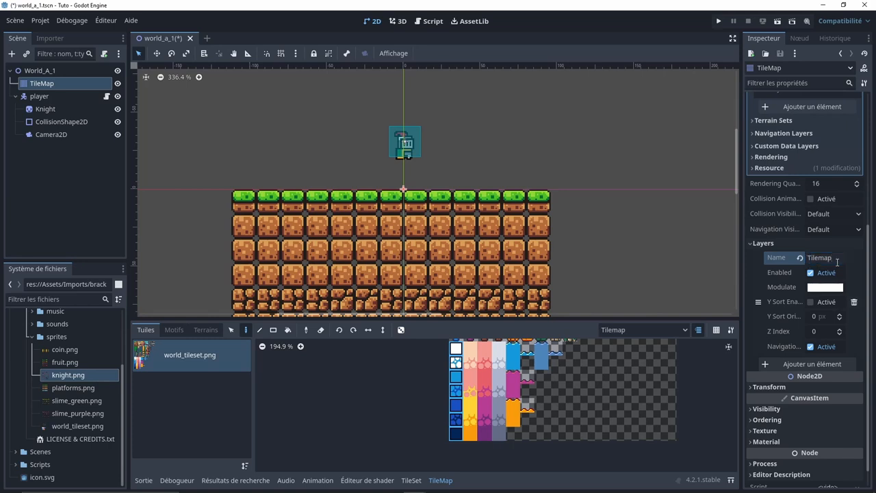
Add a second layer to the TileMap and name it Background
left_click(788, 365)
left_click(822, 365)
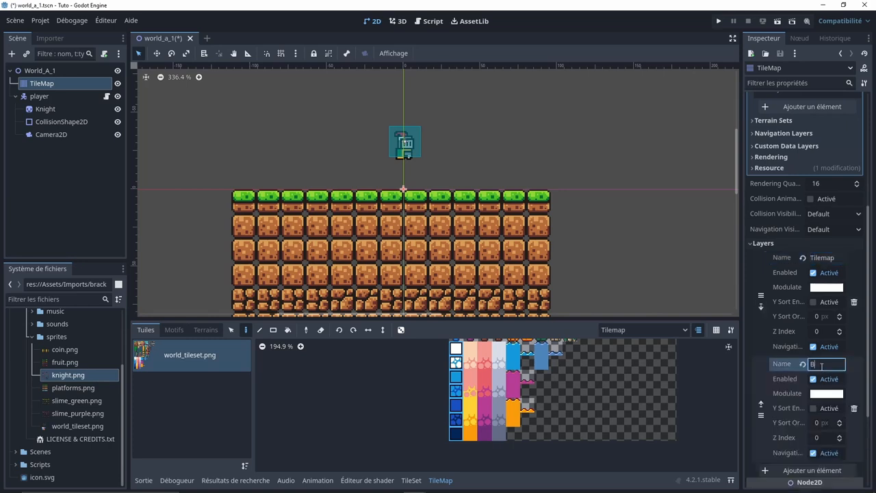
type("Background")
key("Return")
Add a third layer to the TileMap and name it Foliage
scroll(801, 356, "down", 3)
left_click(798, 340)
left_click(828, 341)
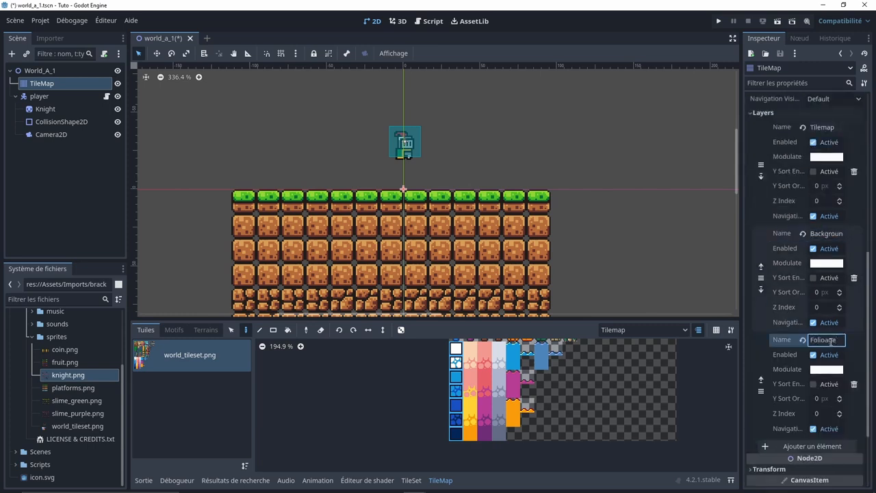
double_click(823, 339)
type("Foliage")
key("Return")
Add a fourth layer to the TileMap and name it Foliage_forward
left_click(822, 446)
left_click(815, 446)
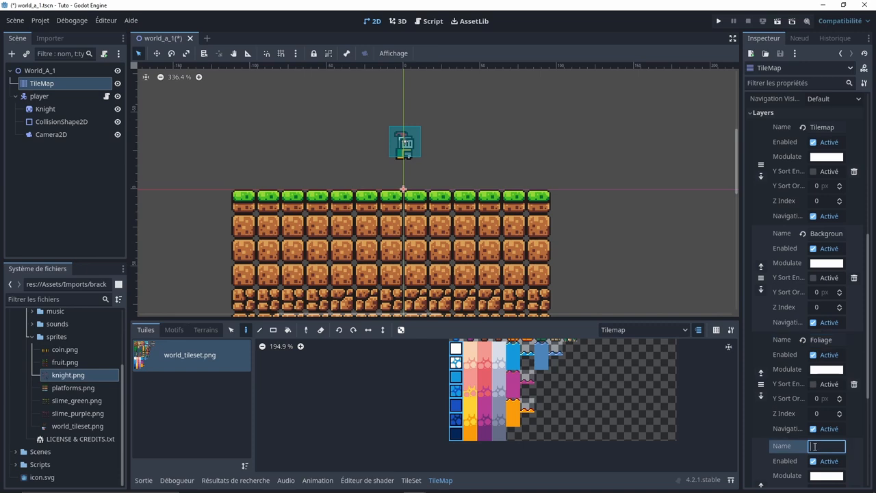
type("Foliage_forward")
key("Return")
Move the Background layer ahead of the Tilemap layer and set its Z Index to -2
left_click(678, 332)
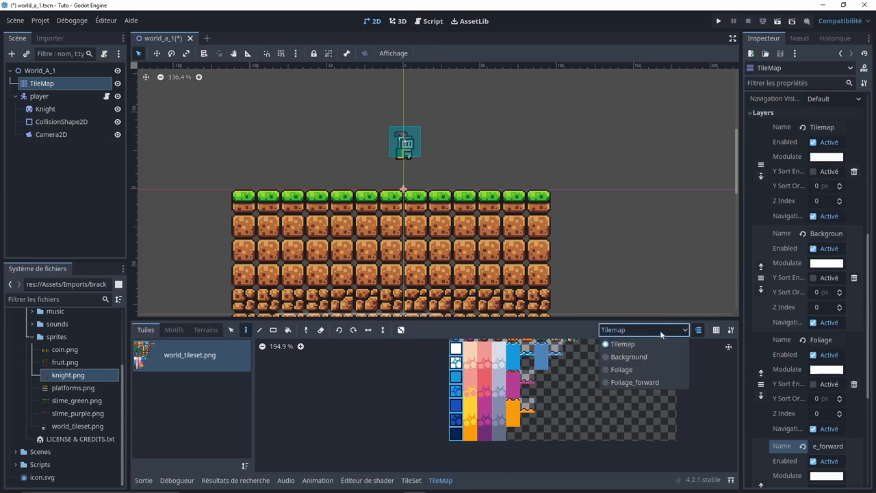
left_click(630, 357)
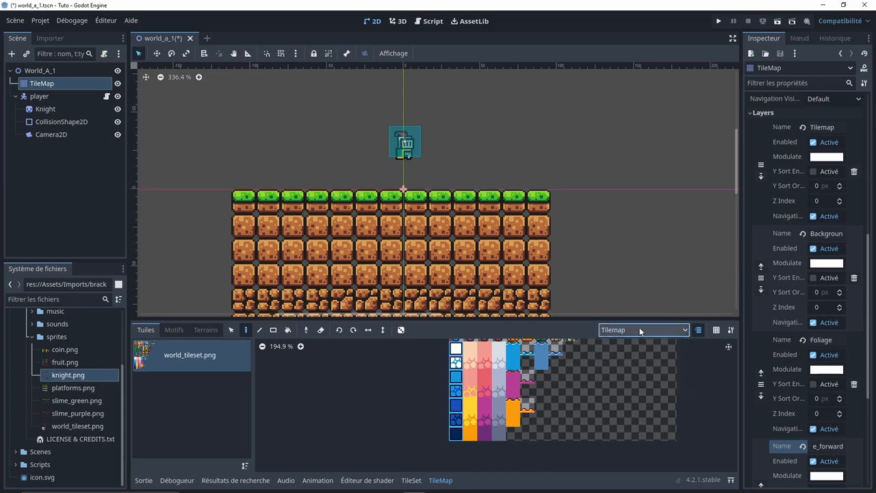
left_click(760, 265)
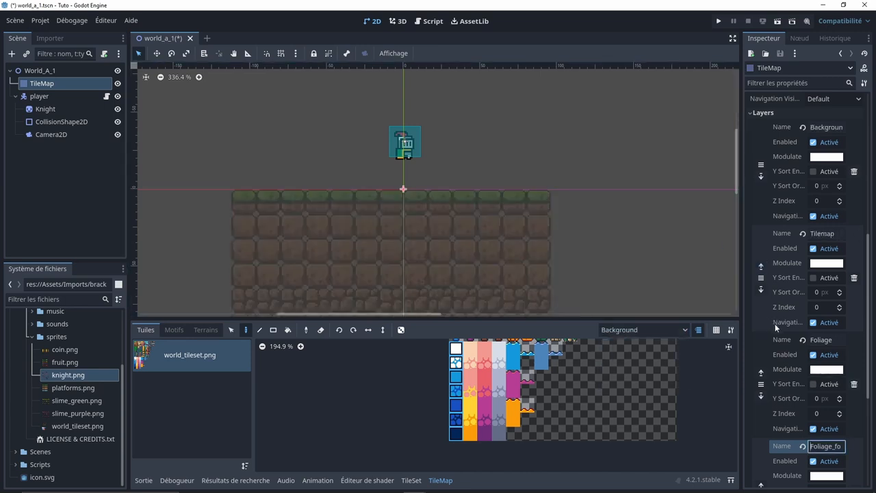
left_click(839, 204)
left_click(839, 203)
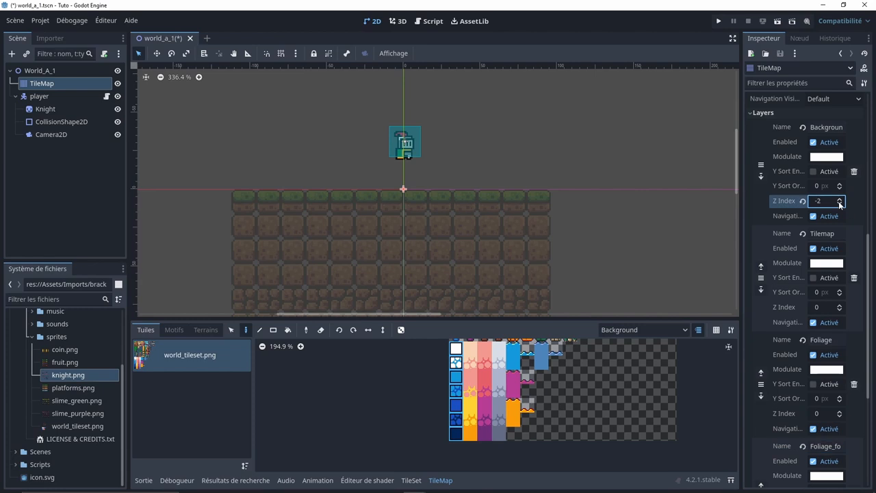
Set the Foliage_forward layer's Z Index to 1 and save the scene
scroll(786, 267, "down", 3)
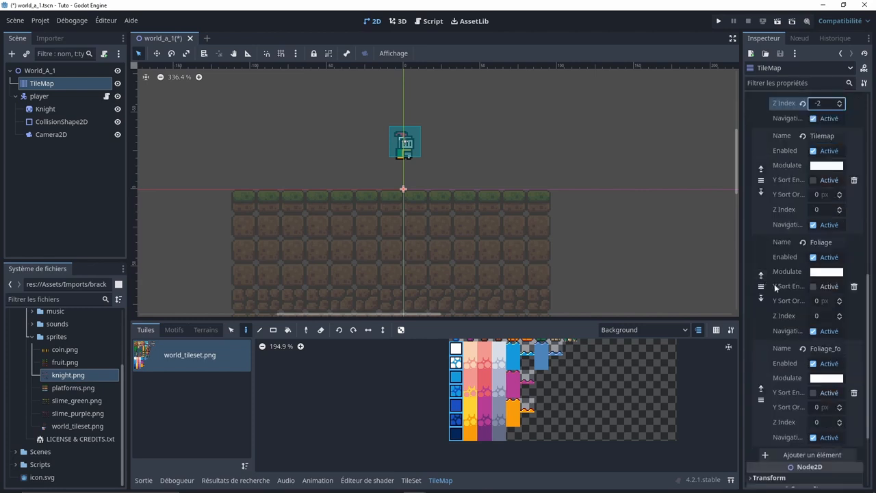
left_click(841, 421)
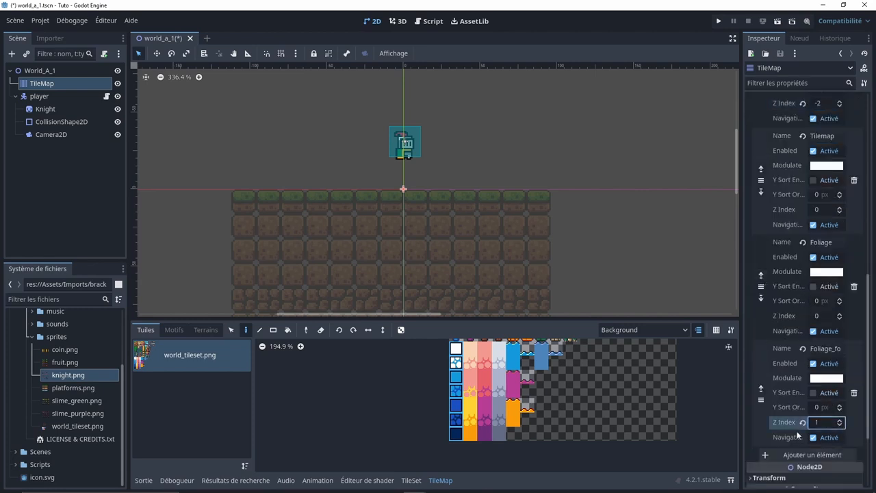
key("ctrl+s")
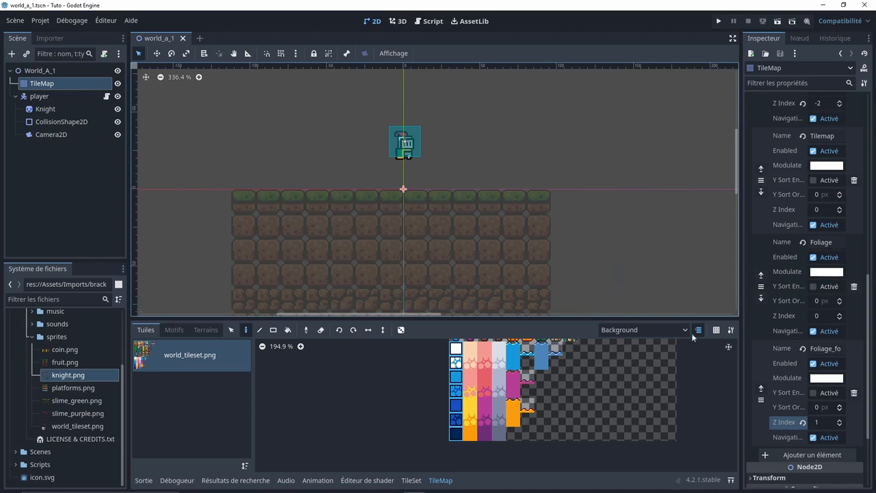
Paint a block of plain white tiles, about 13 by 4, on the Background layer above the ground
left_click(655, 329)
left_click(623, 345)
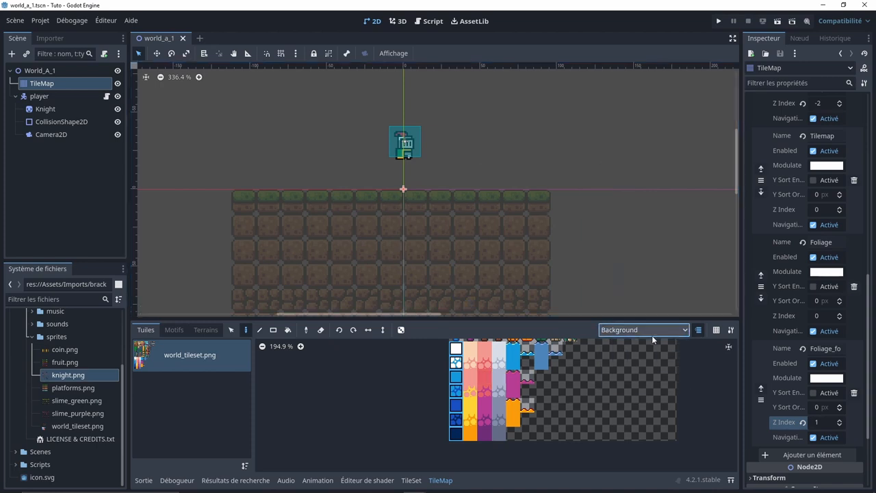
left_click(441, 415)
middle_click_drag(462, 358, 473, 380)
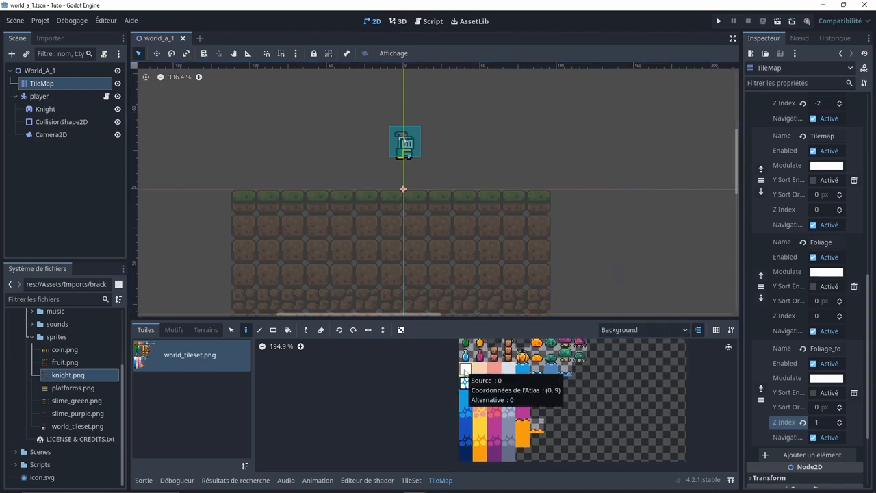
left_click(466, 372)
middle_click_drag(241, 133, 256, 214)
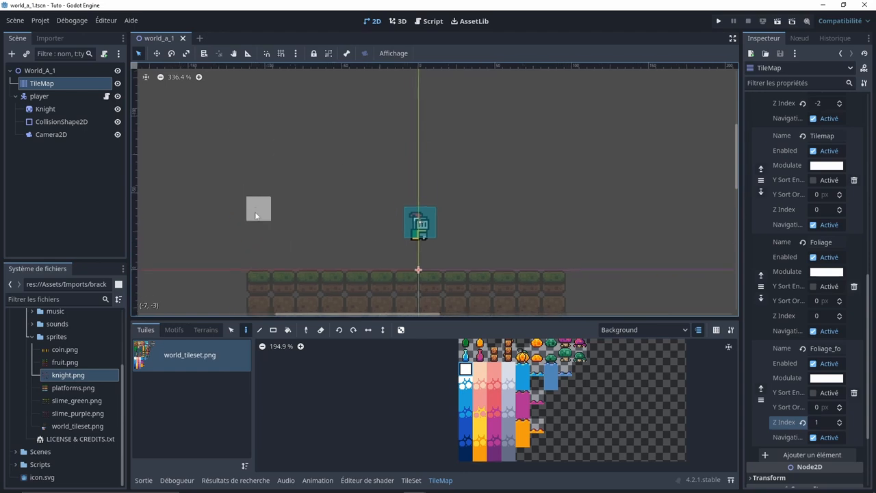
scroll(253, 200, "down", 9)
left_click_drag(255, 145, 431, 102, "ctrl+shift")
Paint a cloud-edge row beneath the white block and fill light blue tiles below it, reaching behind the top three ground rows
left_click(465, 384)
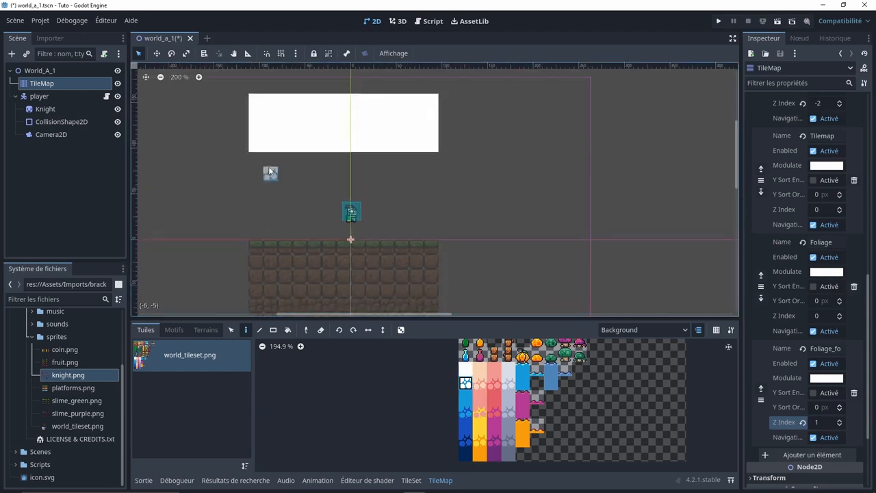
left_click_drag(431, 173, 258, 237, "ctrl+shift")
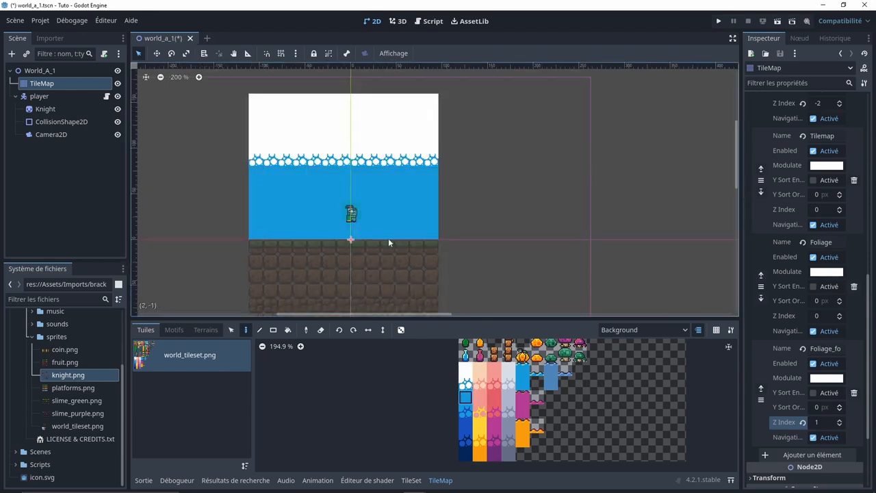
mouse_move(435, 241)
left_mouse_down("ctrl+shift")
mouse_move(384, 277)
mouse_move(248, 278)
left_mouse_up("ctrl+shift")
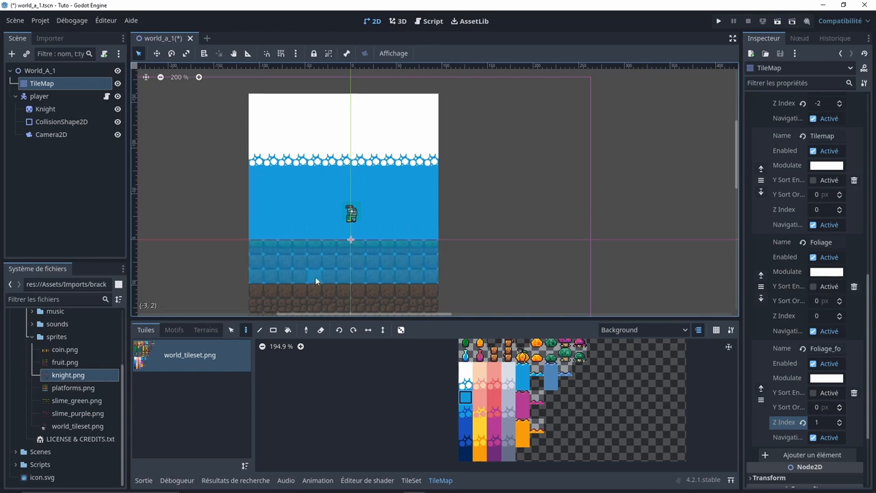
Run the project to check the layered background behind the knight and ground, and close the game window
key("F5")
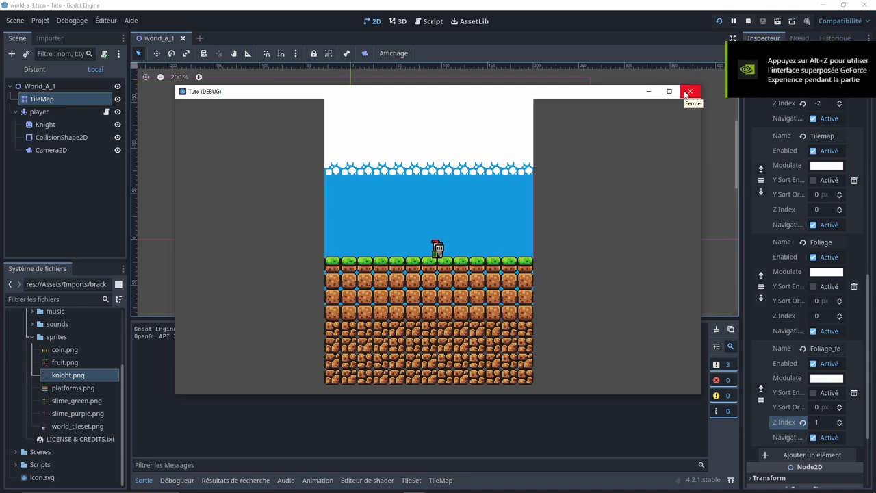
left_click(690, 92)
Extend the grass and dirt ground to the left on the Tilemap layer, to about 28 tiles wide
scroll(432, 236, "down", 1)
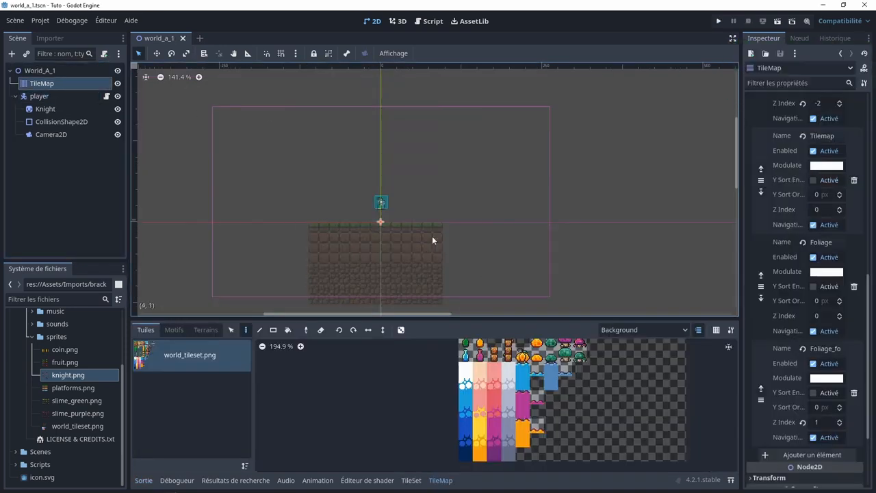
scroll(668, 182, "down", 1)
left_click(644, 329)
left_click(630, 357)
mouse_move(387, 215)
left_mouse_down()
mouse_move(265, 215)
mouse_move(268, 245)
left_mouse_up()
middle_click_drag(268, 246, 429, 211)
left_click_drag(541, 226, 427, 238)
Extend the ground's right end with sandy tiles, about nine columns wide, and save the scene
left_click(401, 330)
left_click(512, 357)
middle_click_drag(665, 192, 454, 190)
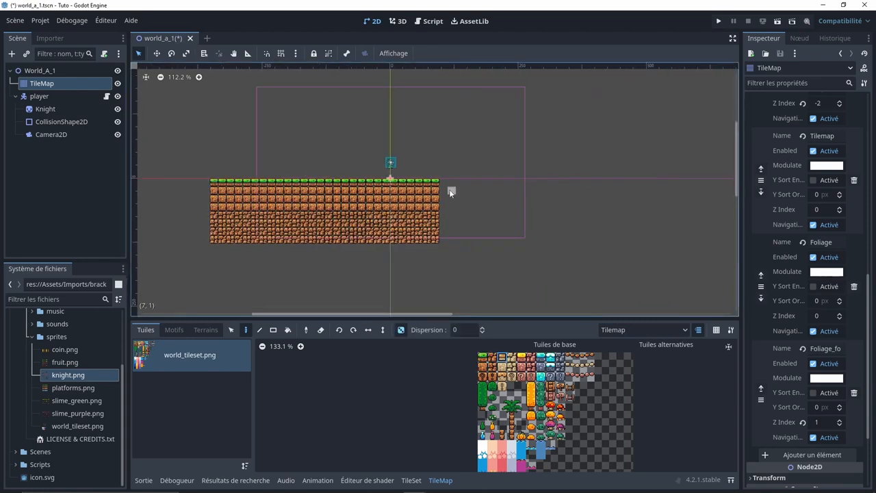
mouse_move(510, 183)
left_mouse_down()
mouse_move(445, 195)
mouse_move(510, 205)
mouse_move(446, 239)
left_mouse_up()
key("ctrl+s")
Turn off random tile placement and paint a palm tree standing on the sandy ground on the Foliage layer
left_click(643, 329)
left_click(630, 370)
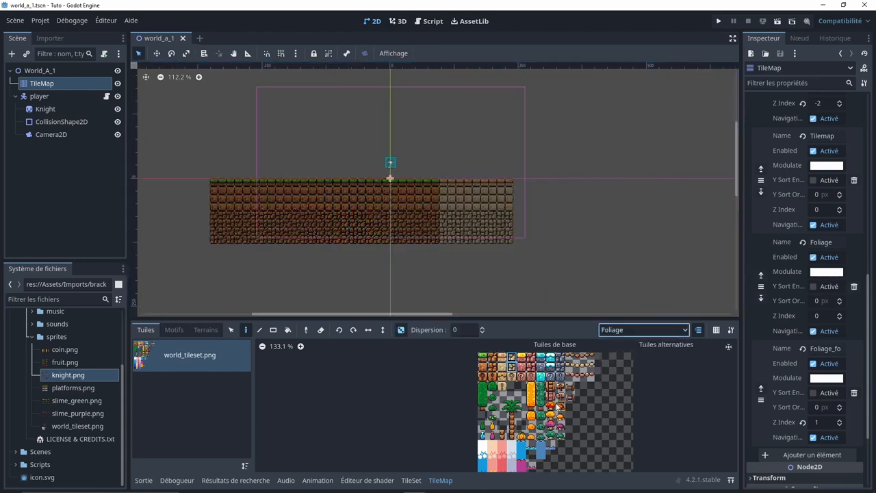
scroll(544, 394, "up", 4)
scroll(534, 381, "up", 2)
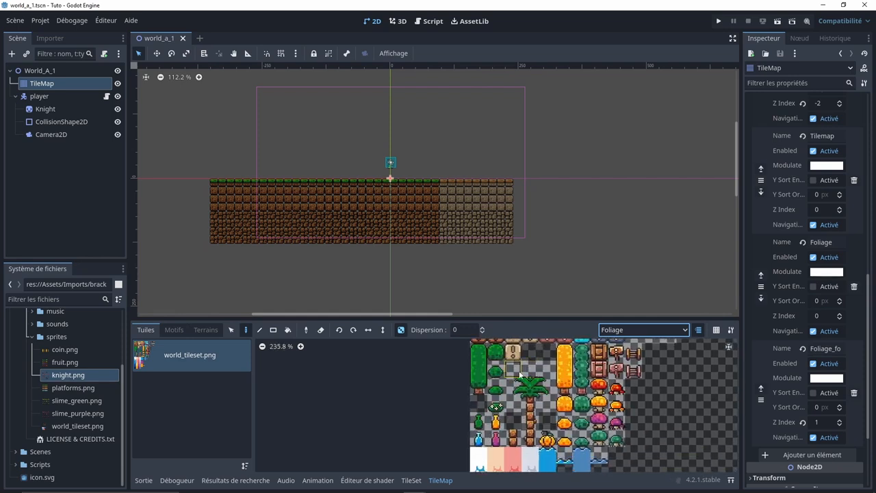
left_click_drag(515, 370, 548, 406)
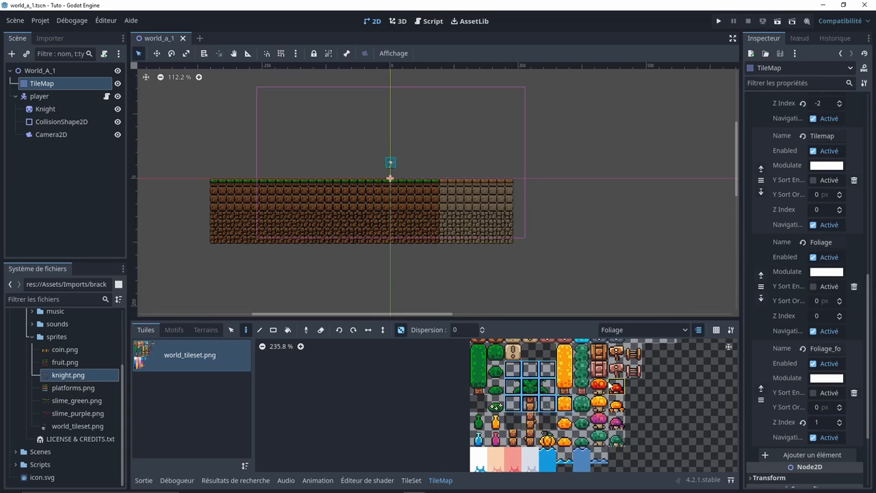
left_click(400, 330)
scroll(370, 151, "up", 5)
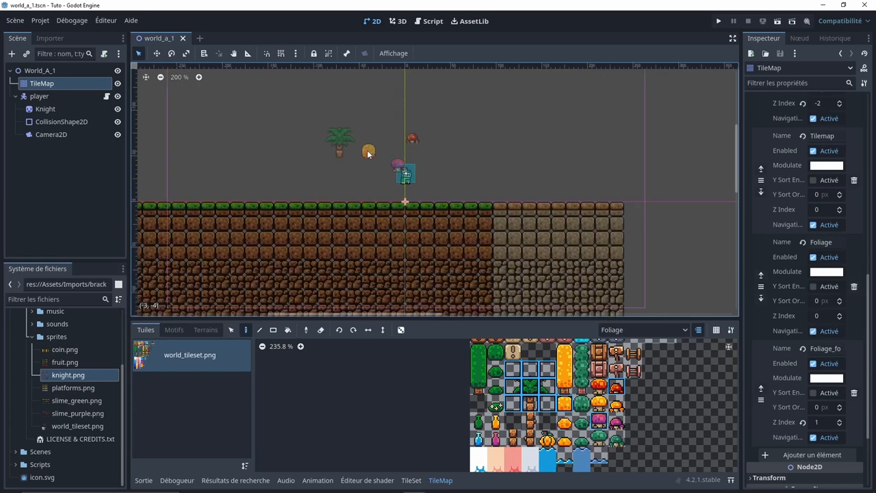
left_click_drag(513, 369, 548, 404)
left_click(529, 164)
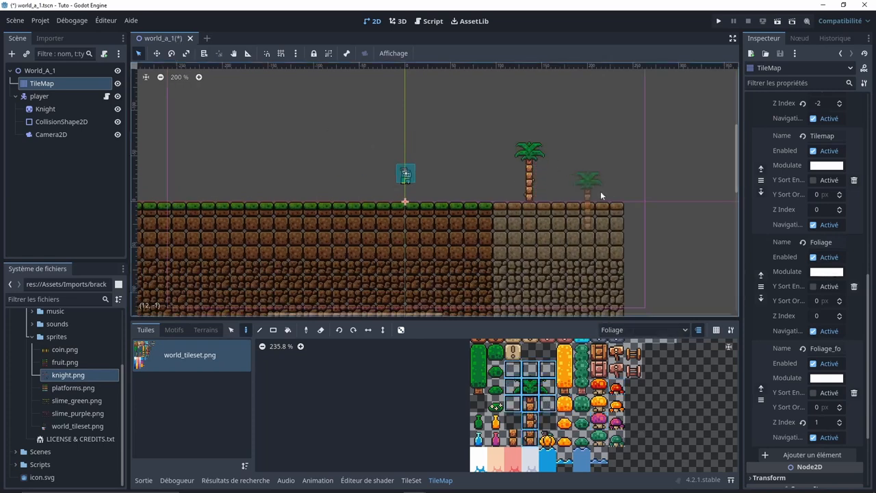
Paint a second palm tree on the Foliage_forward layer, three tiles right of the first one
scroll(600, 191, "up", 2)
left_click(643, 330)
left_click(648, 382)
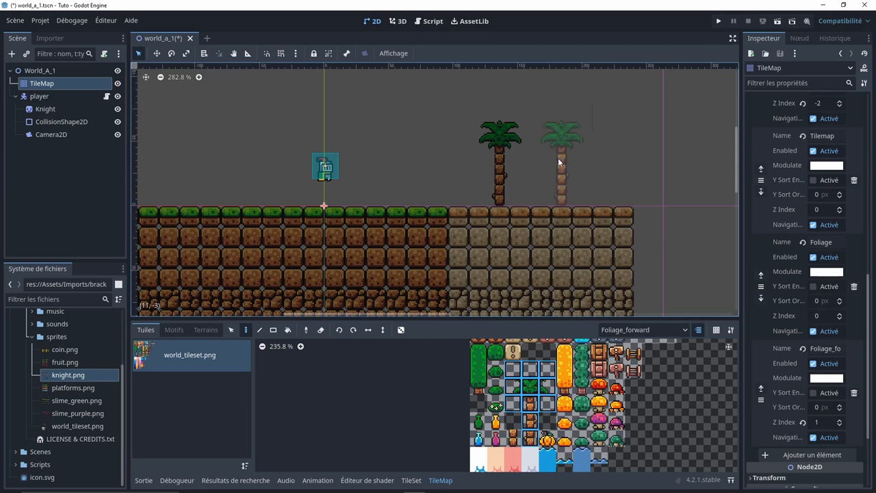
left_click(558, 162)
Turn on random tile placement and scatter green bushes along the grass on the Foliage_forward layer
scroll(469, 263, "down", 5)
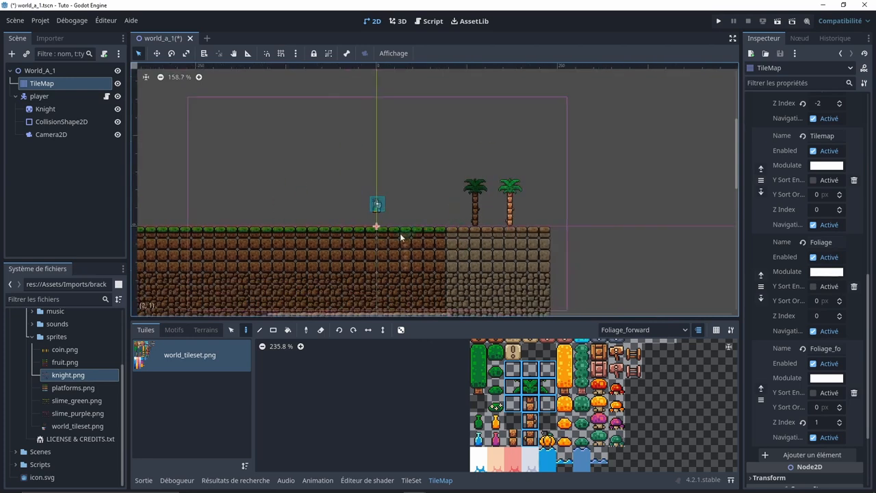
middle_click_drag(401, 235, 485, 221)
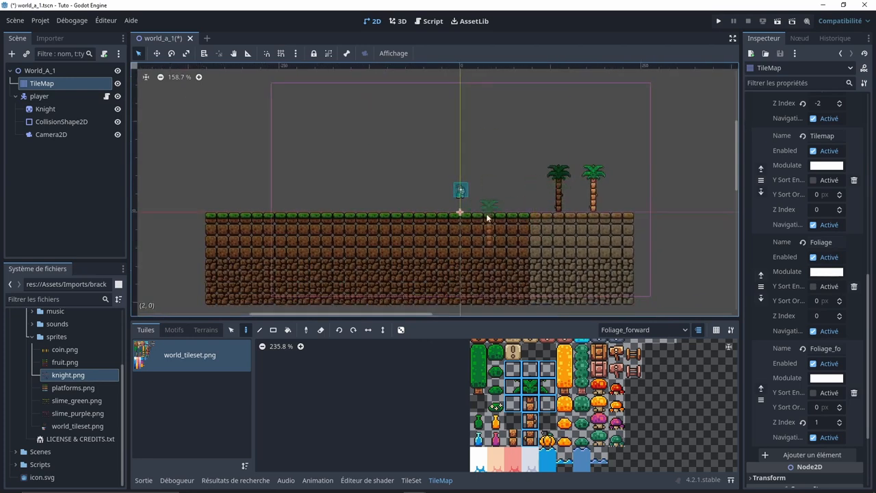
middle_click_drag(498, 353, 506, 370)
left_click_drag(505, 367, 508, 422)
left_click(401, 330)
left_click_drag(420, 207, 396, 207)
left_click(328, 209)
left_click(246, 208)
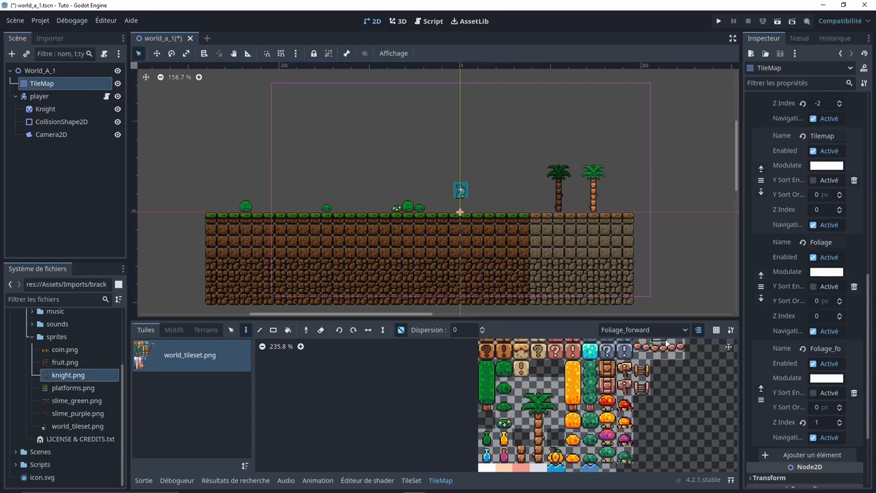
Scatter green bushes along the grass on the Foliage layer, left of the knight, and save the scene
left_click(651, 331)
left_click(647, 373)
left_click(258, 207)
left_click_drag(235, 207, 222, 207)
left_click(315, 208)
left_click_drag(338, 209, 349, 208)
key("ctrl+s")
Turn off random tile placement and paint two tall green hedge trees on the grass on the Foliage layer
left_click_drag(487, 368, 487, 403)
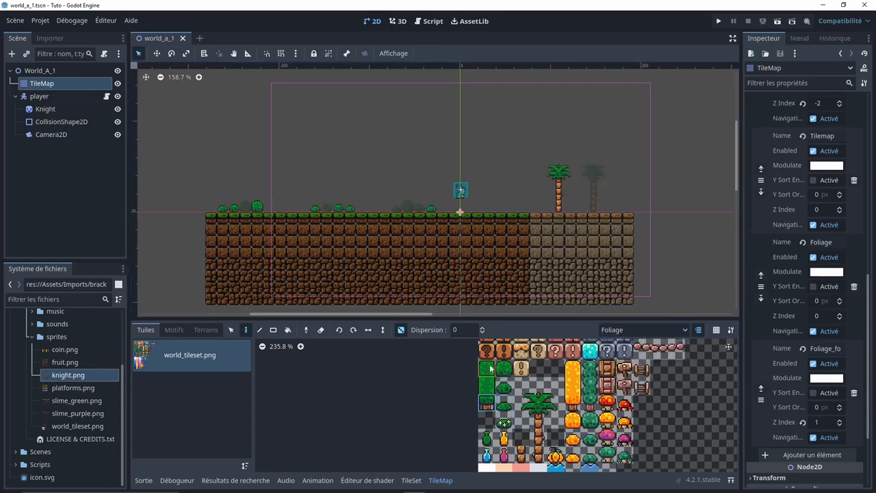
left_click(401, 330)
left_click(385, 197)
left_click(293, 196)
Paint two more tall hedge trees on the grass on the Foliage_forward layer and save the scene
left_click(625, 330)
left_click(625, 388)
left_click(443, 196)
left_click(361, 196)
key("ctrl+s")
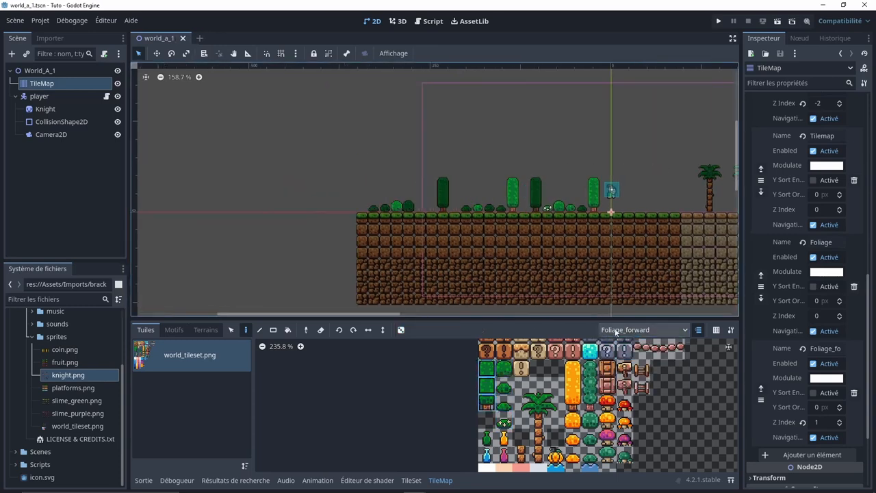
Paint an eight-tile strip of grass ground on the Tilemap layer, five tiles left of the main ground
left_click(616, 331)
left_click(619, 359)
left_click(537, 355)
left_click_drag(403, 218, 344, 218)
Fill below the new grass strip with three rows of plain dirt and four rows of randomly placed rocky dirt tiles
left_click_drag(554, 354, 554, 372)
left_click(401, 330)
left_click_drag(378, 240, 287, 278, "ctrl+shift")
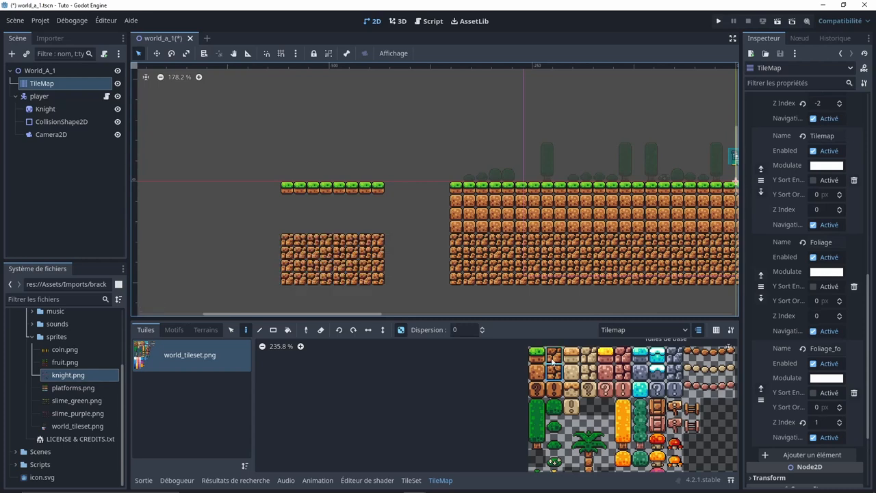
left_click(537, 372)
left_click_drag(378, 200, 288, 227, "ctrl+shift")
middle_click_drag(357, 239, 345, 183)
scroll(345, 184, "down", 12)
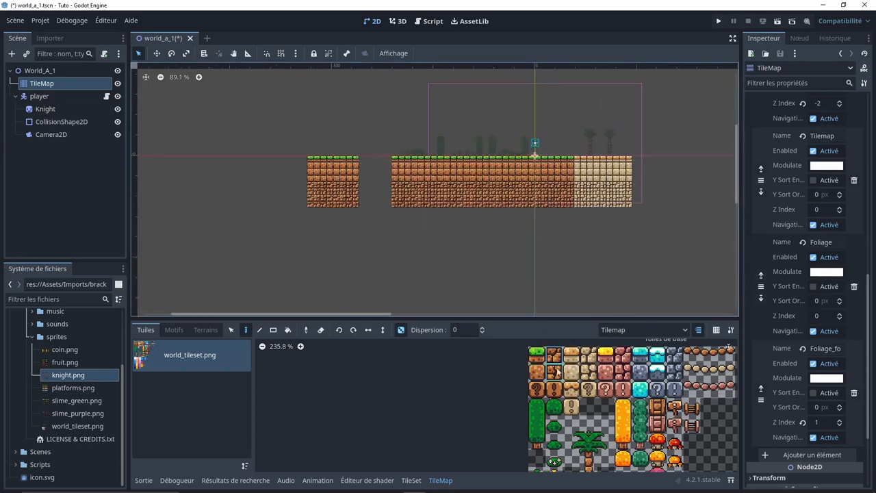
left_click(537, 355)
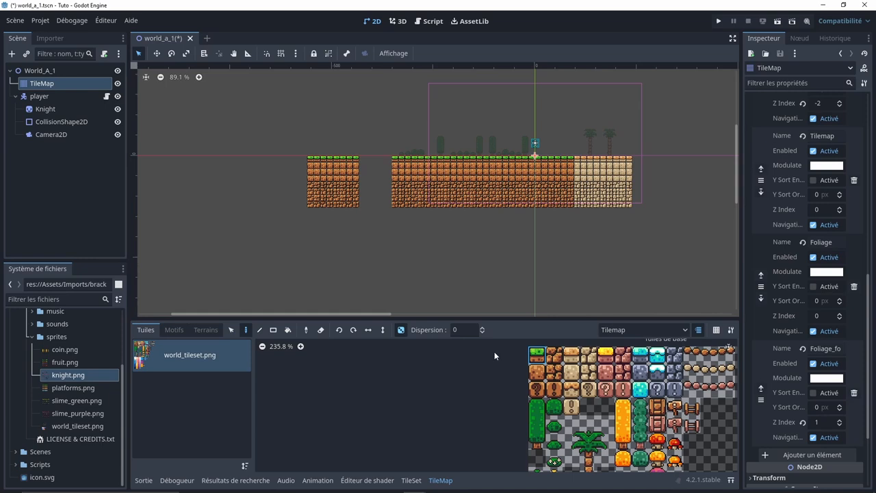
left_click(401, 330)
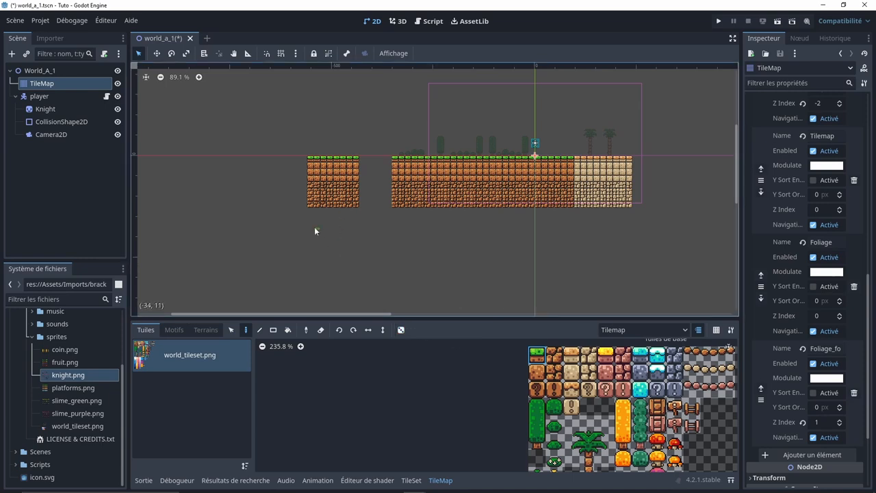
mouse_move(315, 229)
left_mouse_down("shift")
mouse_move(470, 229)
mouse_move(484, 298)
mouse_move(488, 270)
left_mouse_up("shift")
key("ctrl+z")
left_click_drag(499, 223, 330, 309, "ctrl+shift")
left_click_drag(330, 309, 329, 310, "ctrl+shift")
key("ctrl+z")
Fill a rectangle of random rocky dirt tiles, about 41 by 23 tiles, beneath both grass-topped ground blocks
left_click(554, 356)
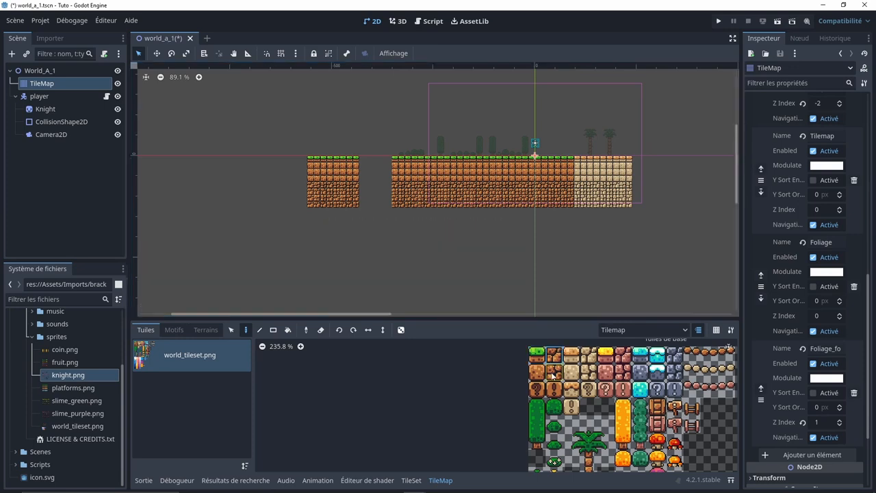
scroll(311, 208, "down", 2)
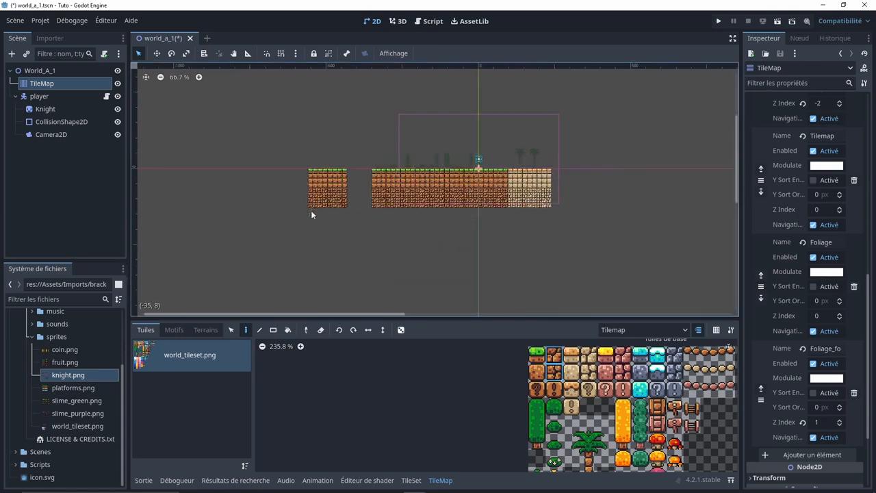
middle_click_drag(312, 223, 311, 222)
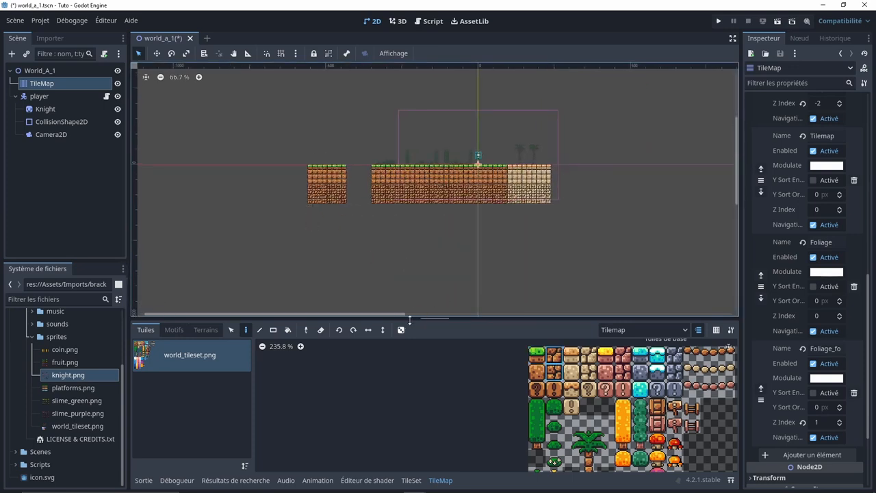
left_click_drag(309, 205, 507, 318, "ctrl+shift")
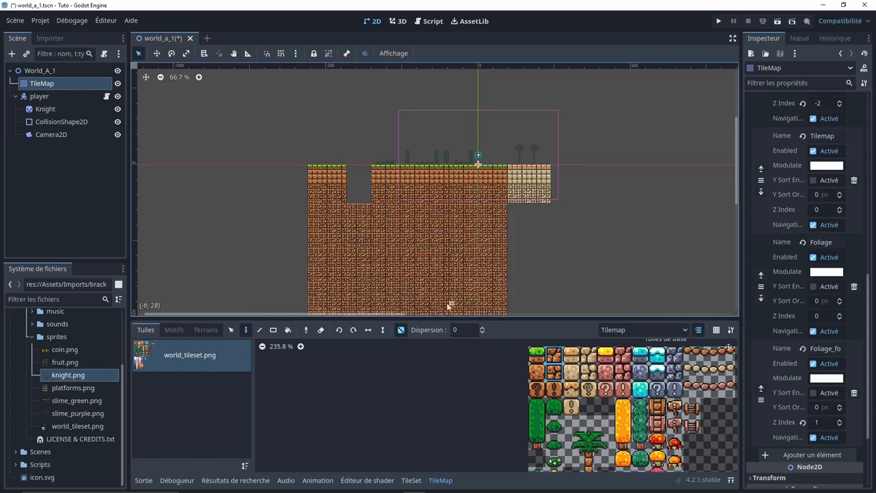
scroll(383, 158, "down", 2, "ctrl")
right_click_drag(476, 227, 414, 249, "ctrl+shift")
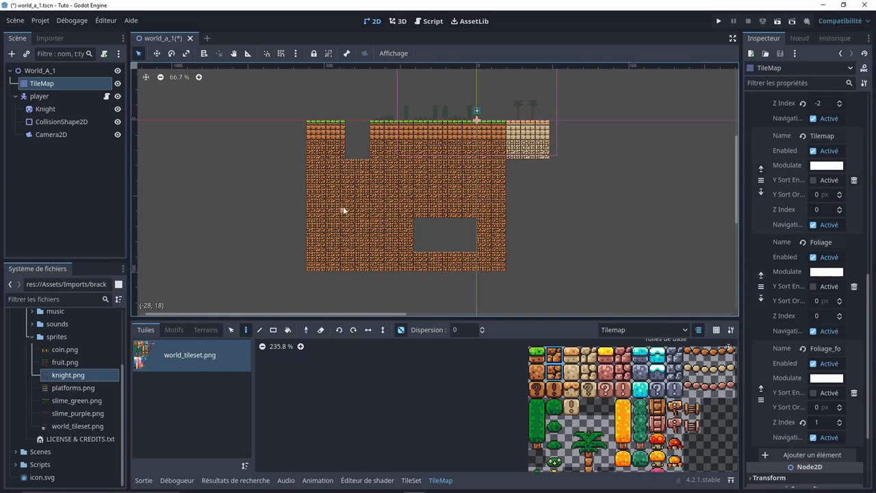
right_click_drag(342, 200, 376, 235, "ctrl+shift")
scroll(424, 194, "up", 2, "ctrl")
key("ctrl+z")
key("ctrl+z")
Erase a stepped diagonal tunnel from the surface gap that turns into a vertical shaft down through the rock
scroll(363, 130, "up", 9)
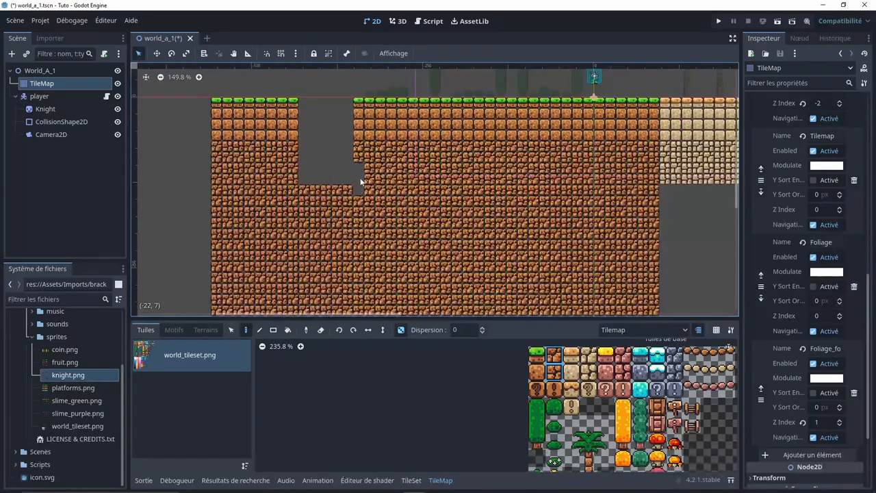
right_click_drag(360, 182, 466, 250)
middle_click_drag(466, 251, 406, 200)
right_click_drag(405, 200, 419, 295)
middle_click_drag(419, 294, 410, 174)
right_click_drag(410, 174, 410, 254)
Extend the rocky ground downward below the shaft with a rectangle of about 42 by 18 tiles
scroll(410, 257, "down", 8)
scroll(410, 257, "down", 9)
middle_click_drag(410, 256, 453, 128)
left_click_drag(520, 131, 352, 201, "ctrl+shift")
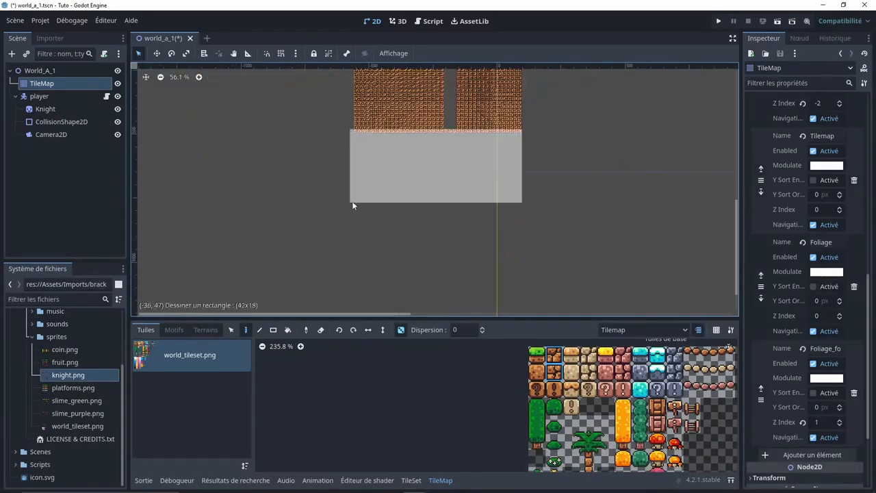
Hollow out a large rectangular chamber left of the shaft's foot and a low passage to its right
scroll(440, 193, "up", 10)
middle_click_drag(441, 193, 436, 254)
mouse_move(454, 144)
right_mouse_down("ctrl+shift")
mouse_move(438, 248)
mouse_move(300, 203)
right_mouse_up("ctrl+shift")
right_click_drag(461, 233, 527, 223, "ctrl+shift")
middle_click_drag(452, 205, 449, 242)
mouse_move(400, 234)
right_mouse_down("ctrl+shift")
mouse_move(304, 173)
mouse_move(297, 234)
right_mouse_up("ctrl+shift")
Line the upper tunnel's walls with plain dirt tiles, outlining a band and bucket-filling the rocky tiles along the edges
middle_click_drag(411, 103, 435, 271)
left_click(538, 372)
scroll(356, 194, "up", 8)
left_click_drag(326, 149, 509, 290)
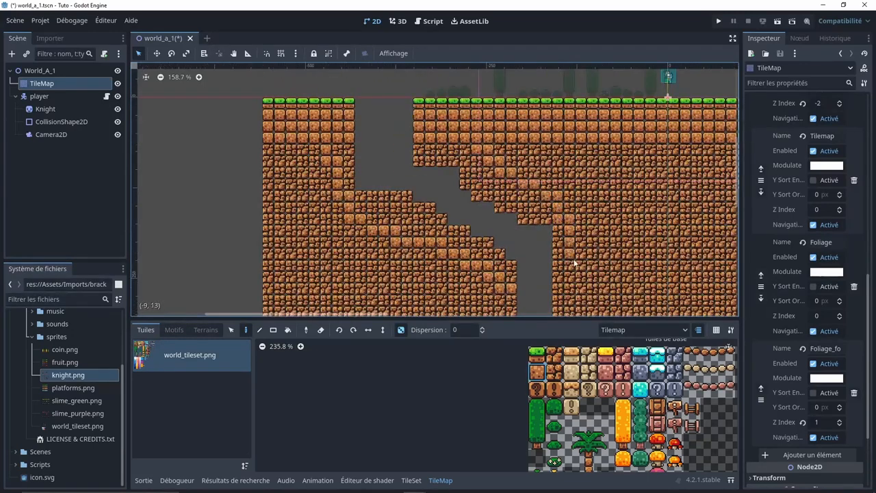
left_click(288, 331)
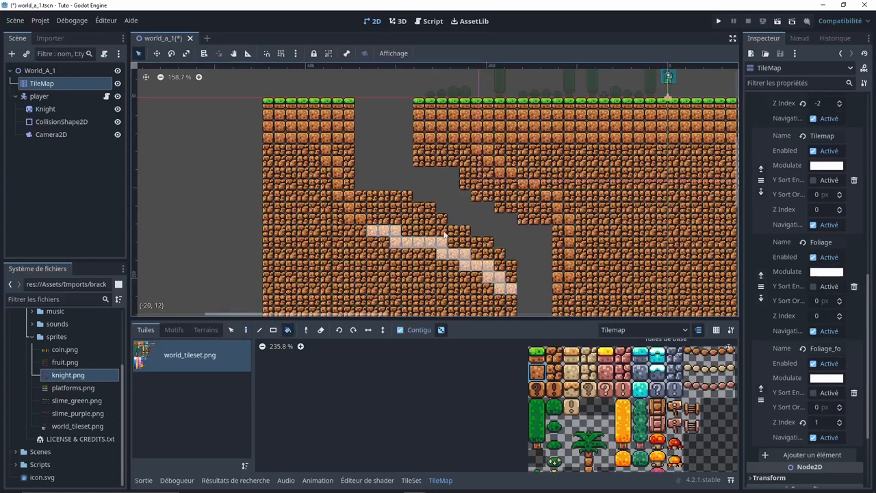
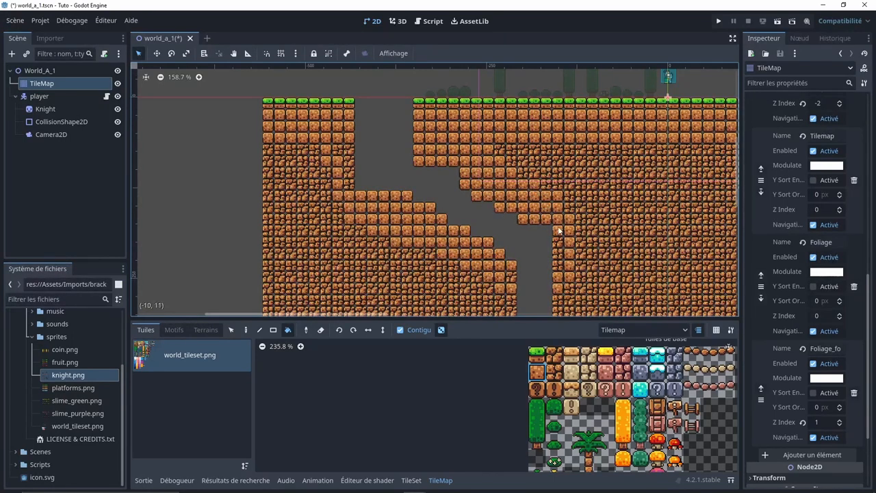
scroll(561, 267, "down", 5)
scroll(603, 224, "up", 5)
Paint grass tiles on the stepped ledges of the tunnel's floor
left_click(247, 330)
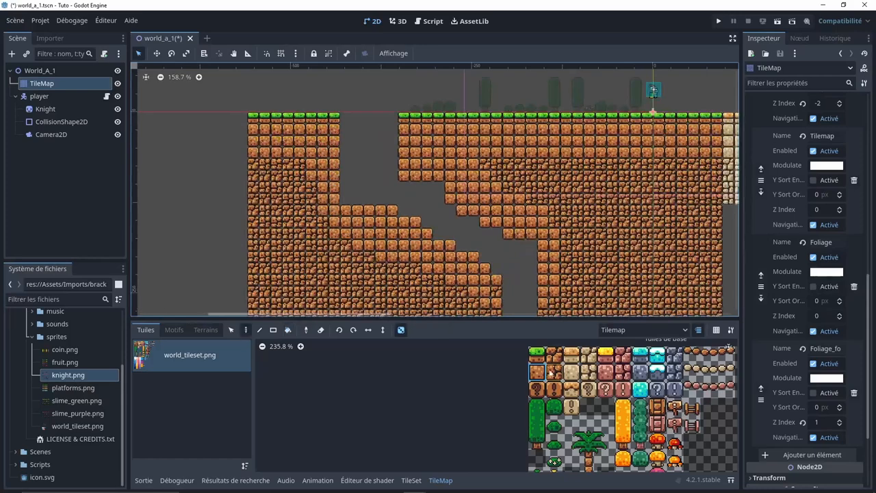
left_click(538, 354)
scroll(359, 234, "up", 4)
left_click_drag(344, 202, 402, 202)
left_click_drag(416, 217, 432, 218)
left_click(448, 234)
Continue the plain dirt lining down both walls of the vertical shaft
left_click(537, 371)
middle_click_drag(541, 294, 488, 142)
left_click_drag(541, 172, 540, 243)
left_click_drag(468, 185, 481, 267)
scroll(507, 226, "down", 4)
Roughen the edges of the underground chamber and passage by adding and erasing rocky dirt tiles
left_click_drag(554, 373, 551, 359)
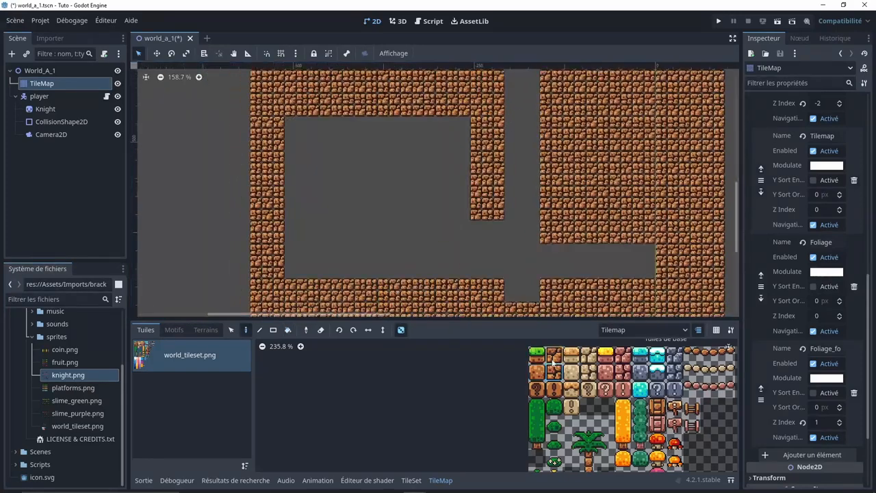
mouse_move(494, 234)
right_mouse_down()
mouse_move(455, 157)
mouse_move(315, 287)
mouse_move(363, 296)
right_mouse_up()
middle_click_drag(438, 291, 439, 251)
right_click_drag(612, 214, 658, 236)
middle_click_drag(582, 226, 349, 232)
Extend the rocky dirt mass rightward beneath the sandy ground with a large rectangle
scroll(383, 253, "down", 7)
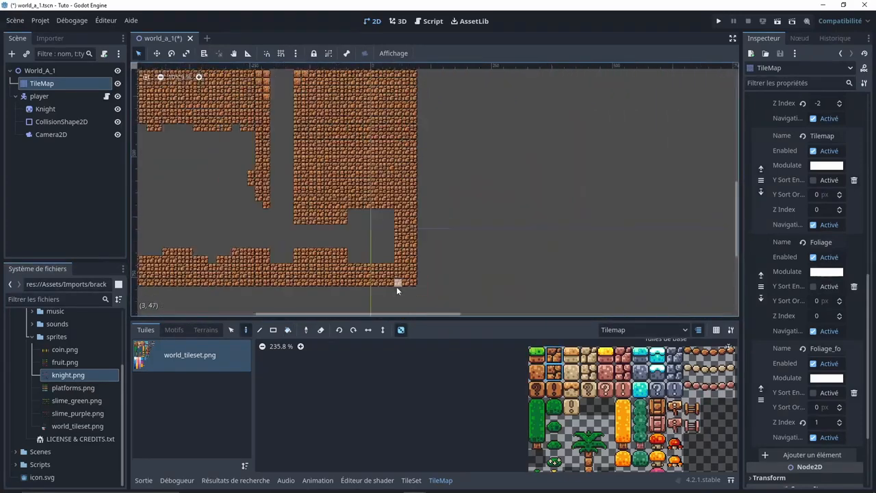
left_click_drag(397, 286, 606, 128, "ctrl+shift")
middle_click_drag(493, 157, 503, 264)
Fill the ground below the sandy surface with sandy rock tiles, give it an irregular dirt border, and trim the excess on its right side
left_click_drag(590, 374, 589, 357)
left_click_drag(417, 137, 469, 250, "ctrl+shift")
scroll(414, 249, "up", 3)
middle_click_drag(411, 241, 416, 250)
mouse_move(415, 112)
left_mouse_down()
mouse_move(422, 226)
mouse_move(495, 182)
mouse_move(493, 113)
left_mouse_up()
middle_click_drag(493, 113, 441, 167)
right_click_drag(442, 164, 484, 320, "ctrl+shift")
middle_click_drag(483, 241, 433, 279)
middle_click_drag(452, 147, 460, 138)
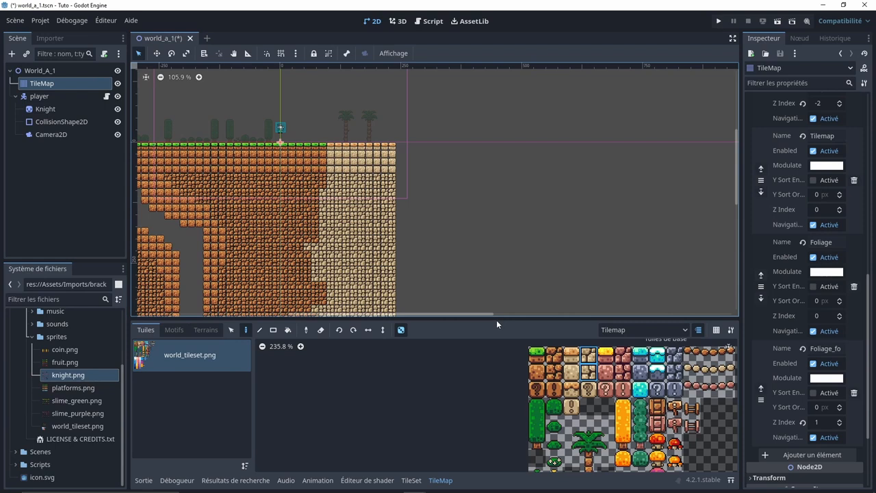
Enlarge the tile palette and try the blue water surface tile beside the sandy ground's right edge
left_click_drag(497, 319, 497, 234)
left_click(554, 377)
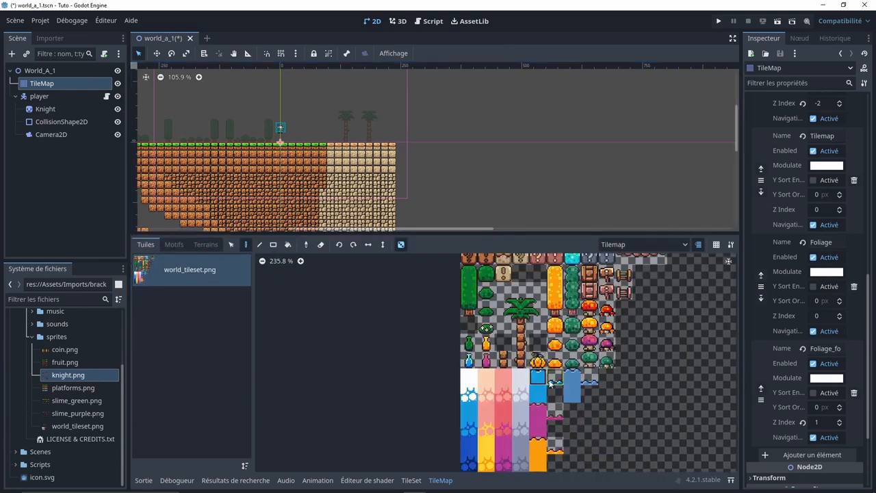
scroll(402, 151, "up", 4)
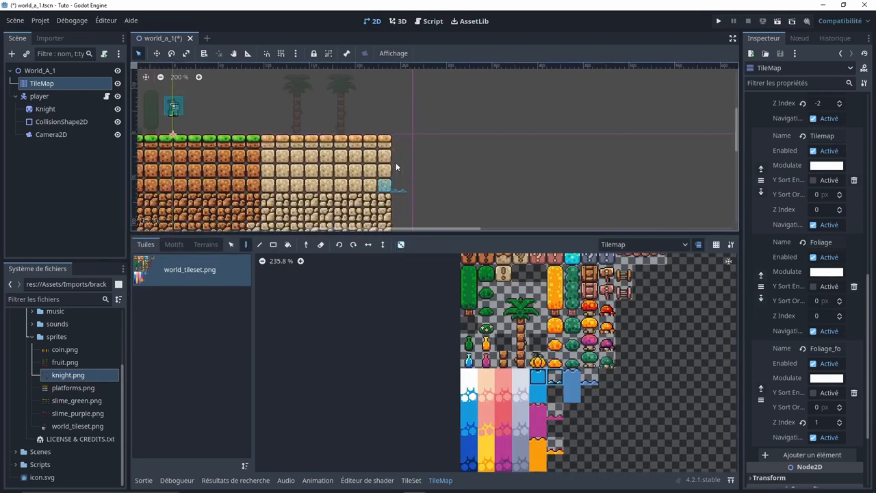
scroll(404, 161, "up", 4)
left_click(413, 150)
scroll(418, 154, "up", 1)
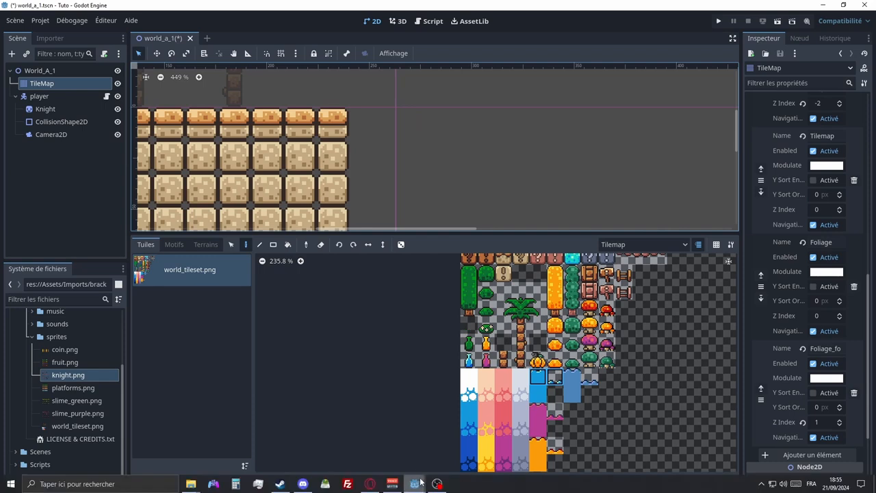
Delete the wave tile next to the blue water surface tile from the world_tileset.png atlas
left_click(410, 480)
left_click(299, 258)
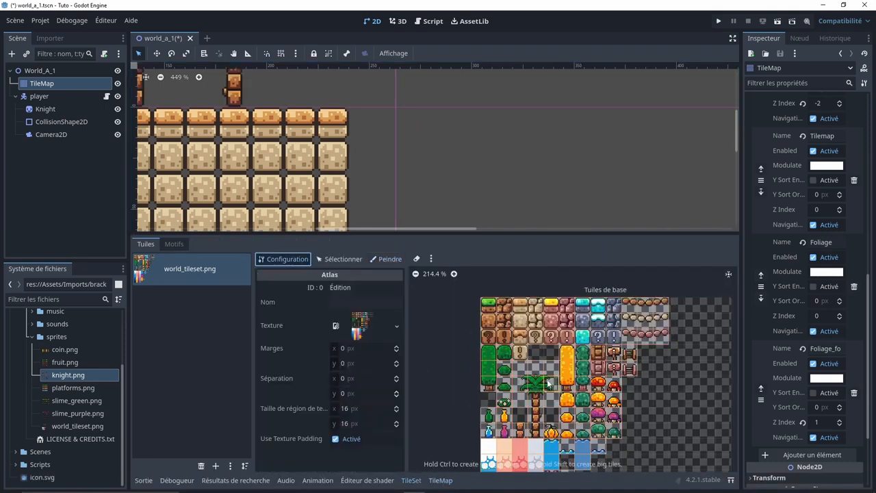
scroll(583, 361, "up", 3)
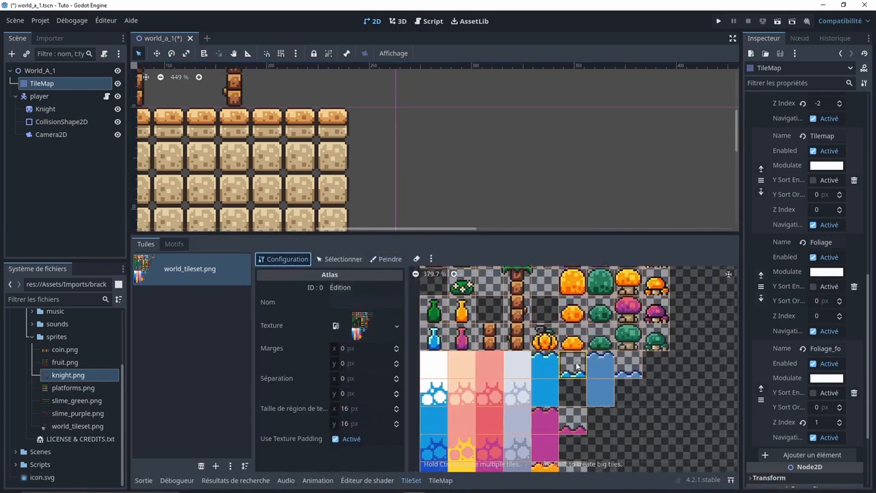
right_click(578, 368)
left_click(580, 368)
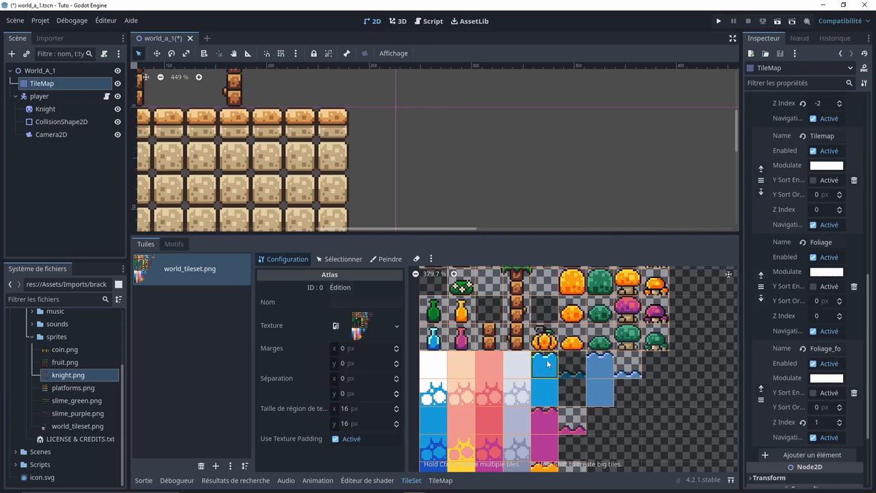
Give the blue water surface tile at atlas coordinates 4, 9 an animation with two columns and two frames
left_click(339, 259)
left_click(544, 364)
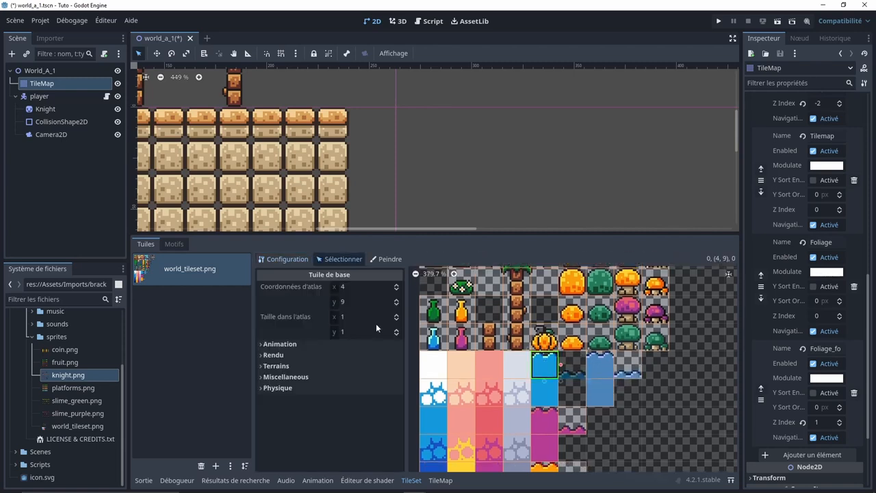
left_click(273, 346)
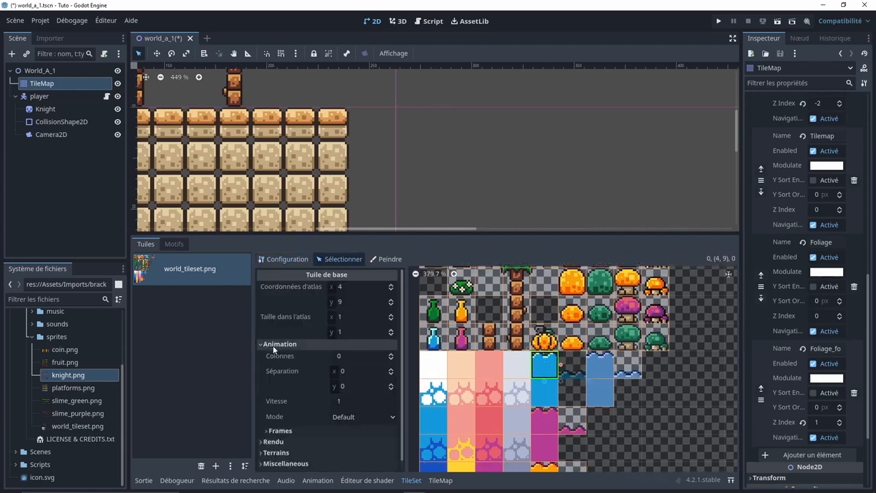
left_click(392, 355)
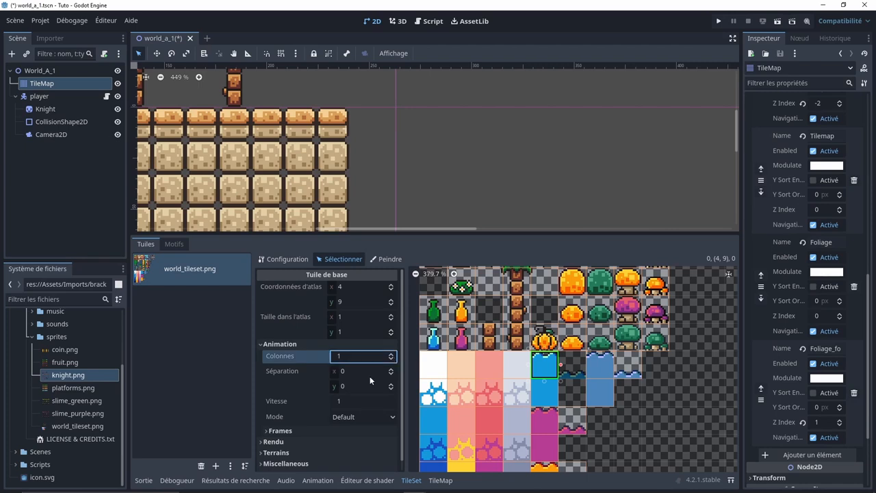
left_click(280, 431)
scroll(295, 433, "down", 1)
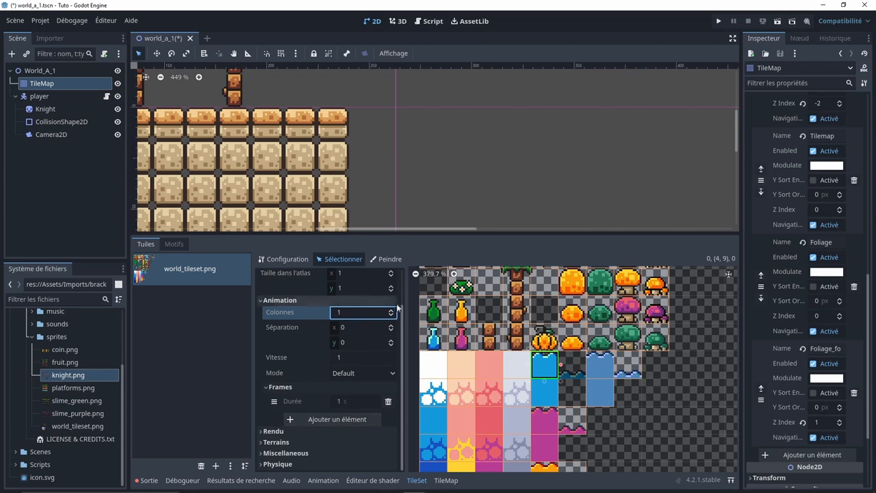
left_click(318, 420)
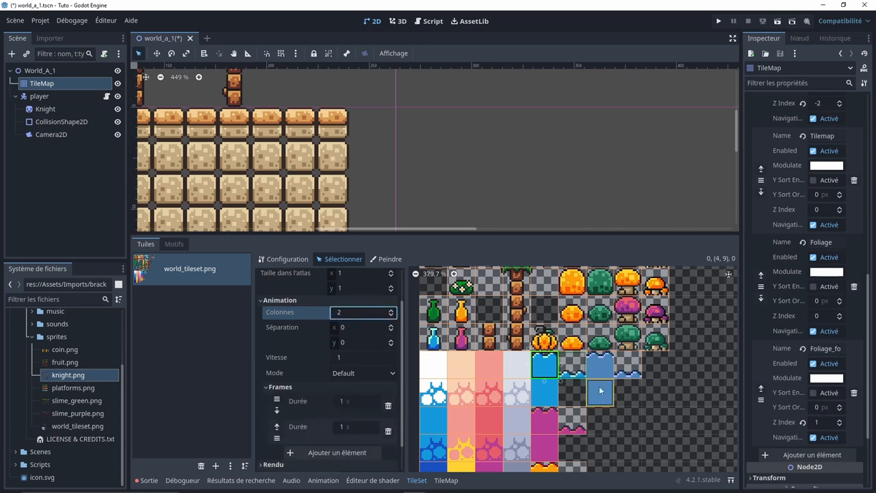
Paint a horizontal row of animated water, about 15 tiles long, from the sandy ground's right edge one tile below the surface
left_click(445, 480)
scroll(384, 147, "down", 6)
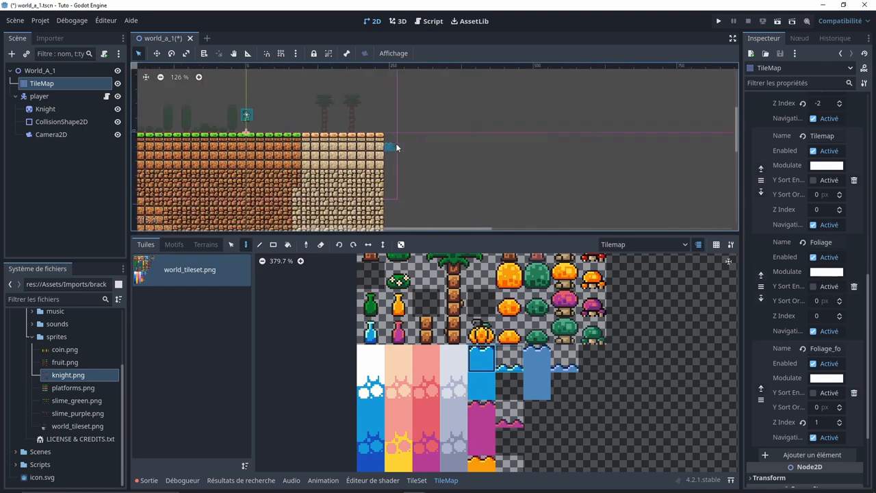
left_click_drag(397, 148, 523, 145, "shift")
scroll(391, 162, "up", 2)
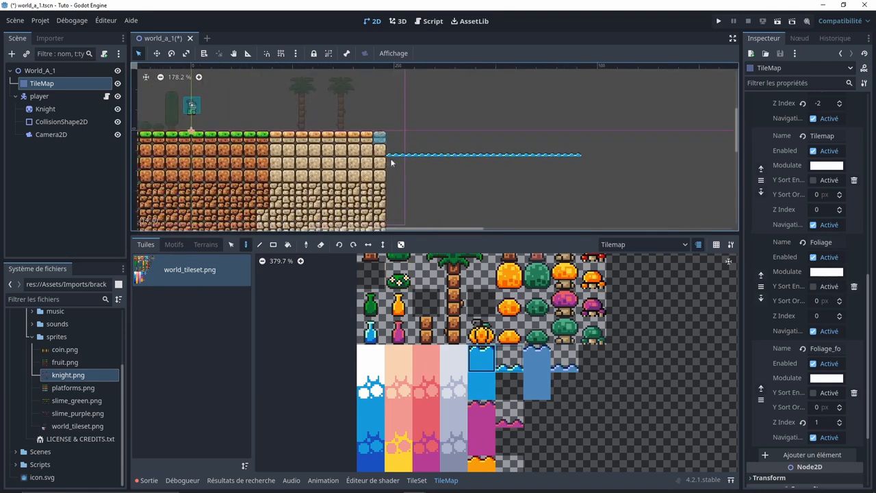
scroll(391, 162, "up", 1)
Try a duration of 0.1 s for the first animation frame of the blue water surface tile
left_click(416, 480)
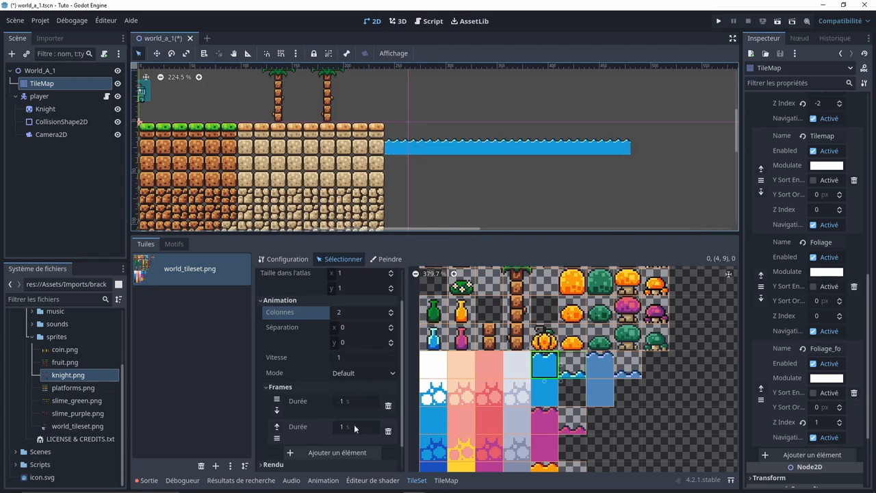
left_click(361, 404)
type(".0")
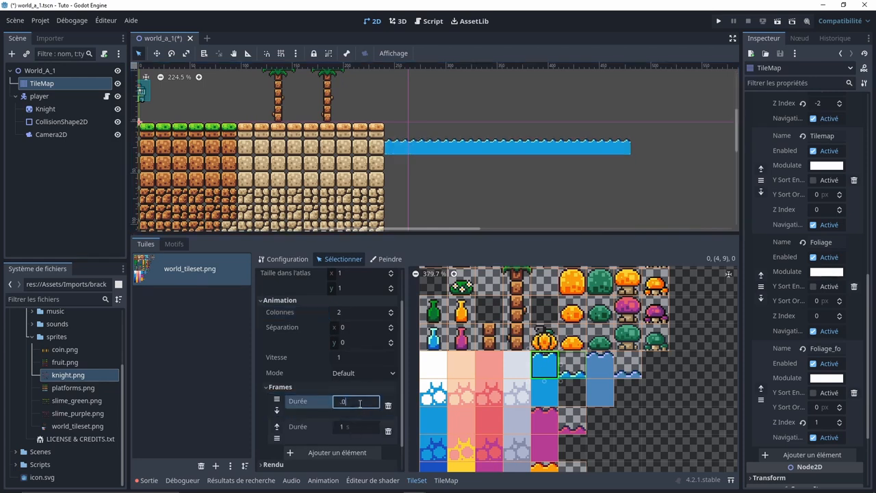
type("1")
key("Return")
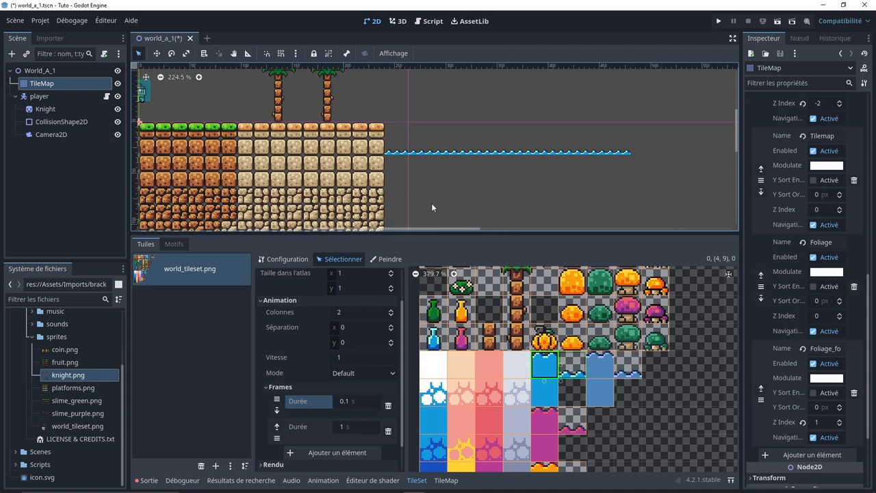
Set the water surface tile's first frame duration to 1 s and save the scene
left_click(363, 403)
type("1")
key("ctrl+s")
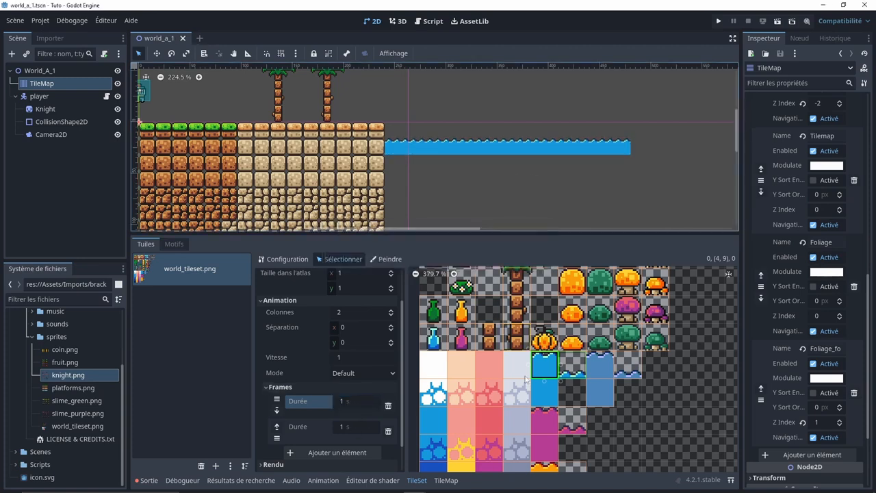
Fill the area beneath the animated water row with solid blue water tiles down to the dirt floor
left_click(445, 480)
scroll(493, 215, "down", 1)
scroll(493, 214, "down", 5)
left_click_drag(484, 233, 484, 377)
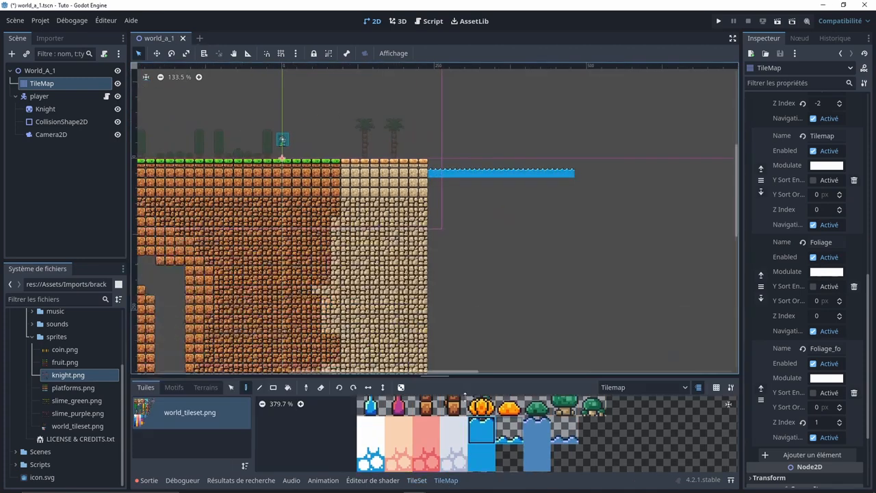
middle_click_drag(484, 227, 437, 130)
middle_click_drag(480, 248, 627, 242)
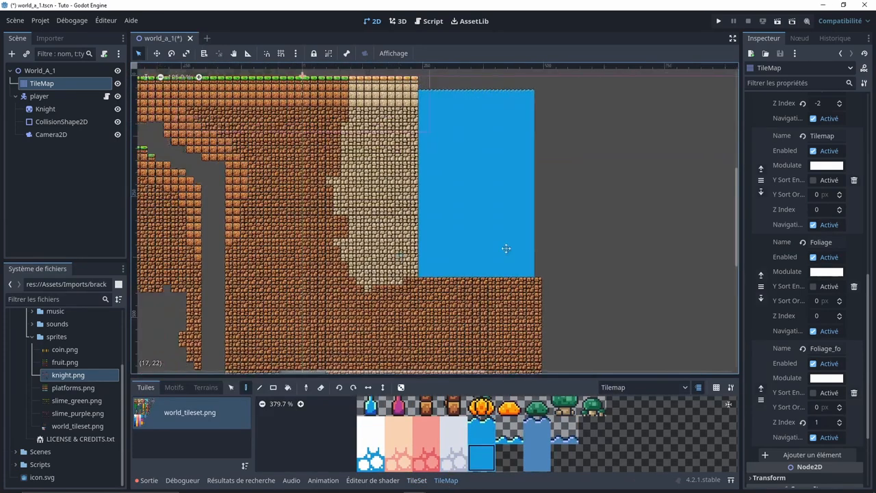
Paint a row of three animated water tiles in the cave-floor pit below the vertical shaft, and save the scene
scroll(539, 259, "down", 4)
scroll(446, 317, "down", 3)
middle_click_drag(446, 318, 484, 235)
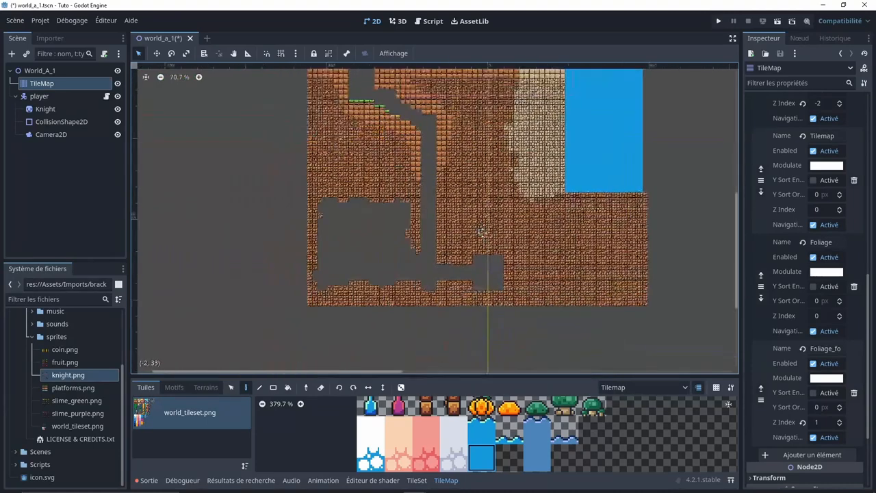
scroll(449, 303, "up", 9)
left_click(485, 432)
scroll(413, 267, "up", 5)
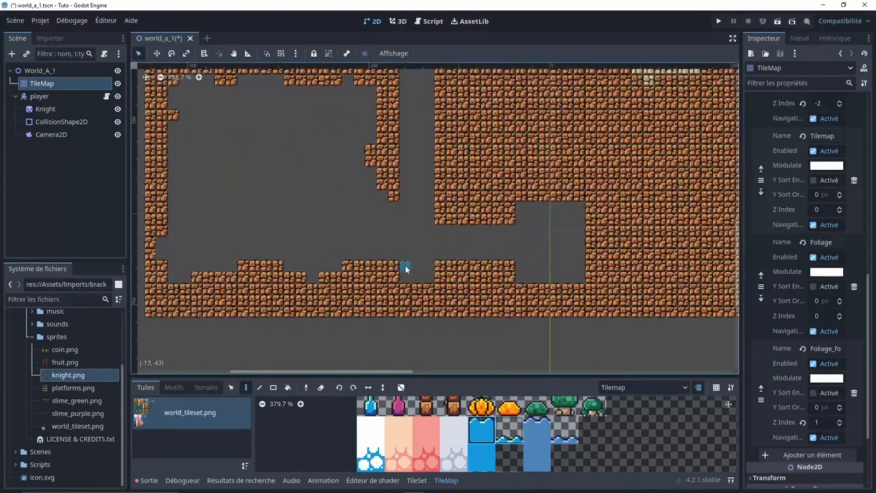
scroll(406, 276, "up", 7)
mouse_move(404, 282)
left_mouse_down()
mouse_move(453, 283)
mouse_move(429, 282)
left_mouse_up()
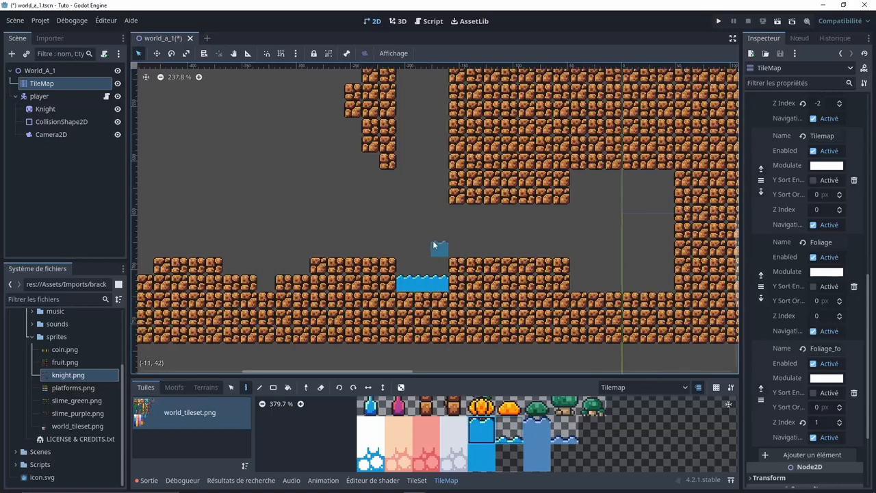
scroll(434, 237, "down", 4)
key("ctrl+s")
scroll(447, 231, "down", 5)
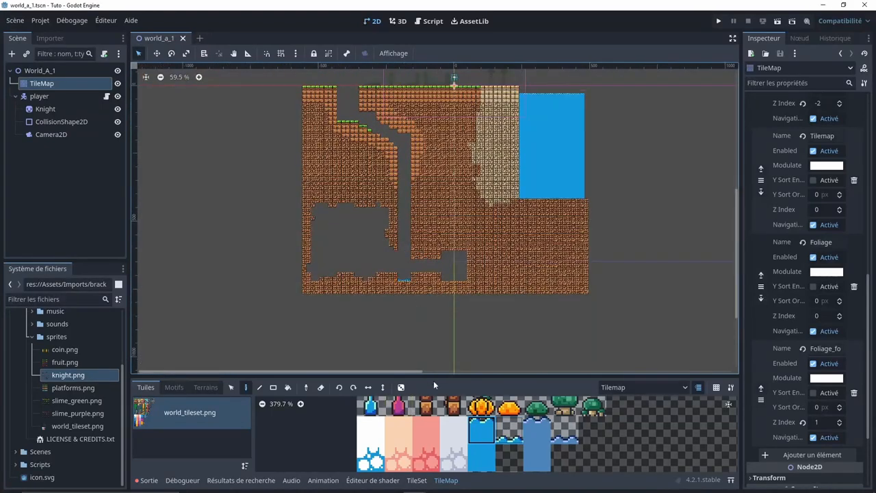
Enlarge the tile palette and extend the ground beyond the world's left edge with a large block of randomly placed rough dirt tiles
left_click_drag(432, 377, 438, 287)
scroll(450, 357, "down", 4)
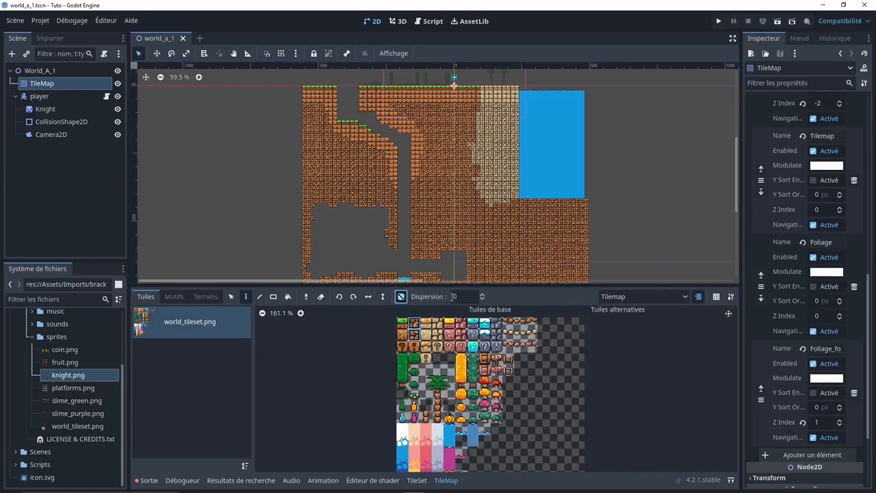
middle_click_drag(385, 239, 573, 201)
scroll(517, 248, "down", 5)
left_click_drag(501, 252, 437, 113, "ctrl+shift")
middle_click_drag(485, 102, 472, 164)
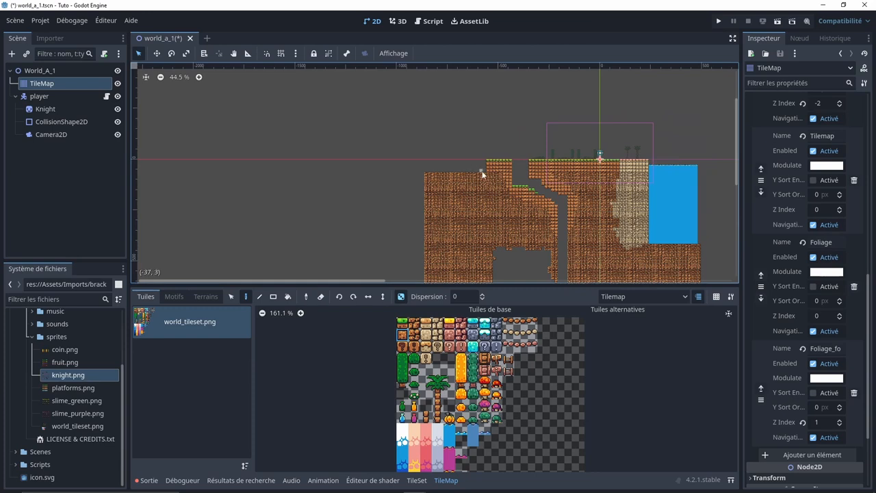
Cap the new left ground extension with smooth dirt rows and a grass surface row, level with the existing ground
left_click_drag(467, 164, 426, 161, "ctrl+shift")
middle_click_drag(482, 163, 460, 205)
scroll(461, 205, "up", 7)
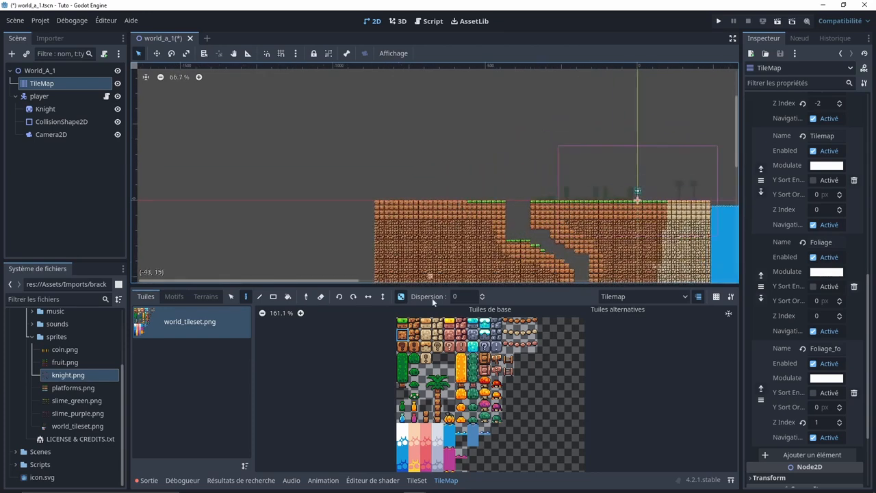
left_click(403, 321)
scroll(473, 214, "up", 2)
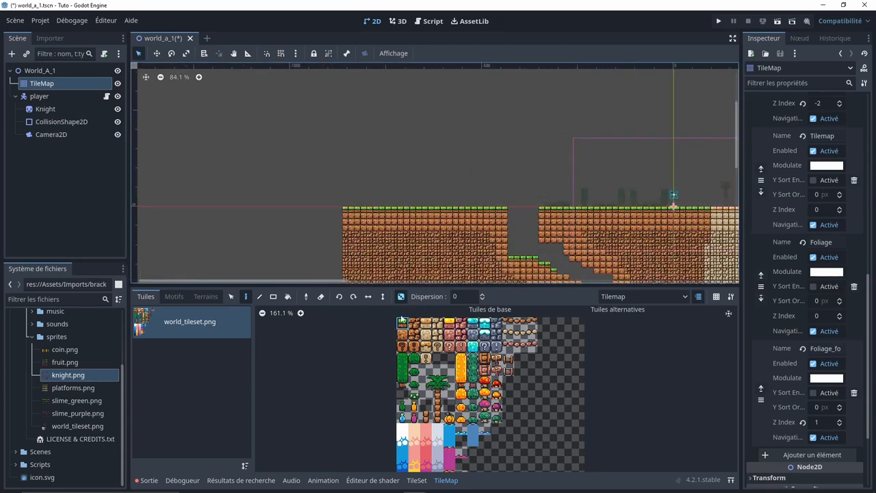
Move the player node to just above the new grass ground on the near side of the cave entrance gap
left_click(38, 96)
key("w")
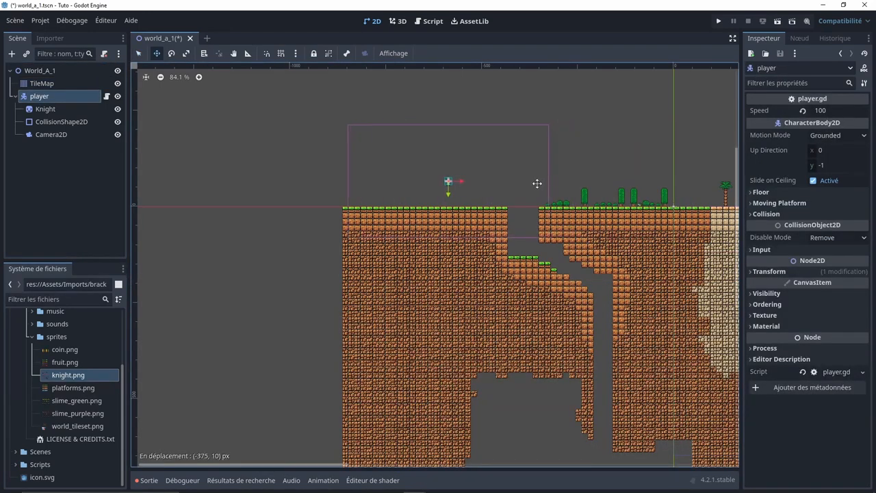
scroll(418, 194, "up", 5)
Test-run the game with a temporary three-tile-wide dirt wall to the knight's left, and undo the wall
left_click(78, 89)
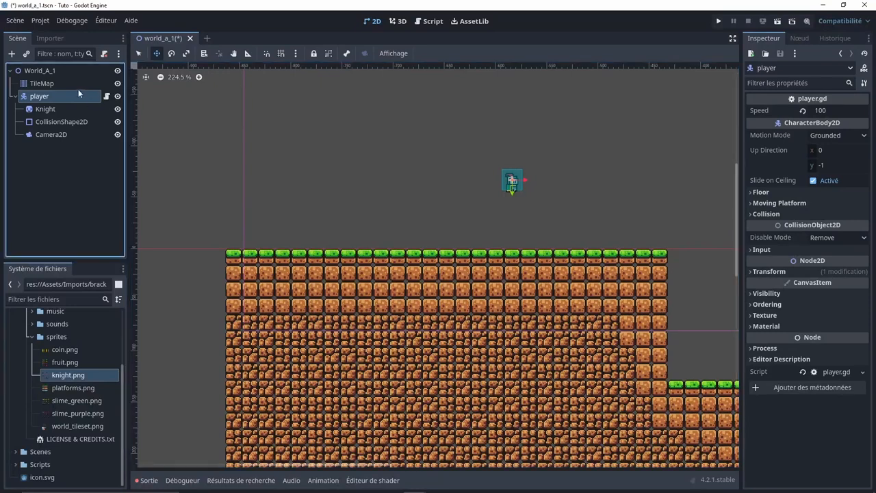
left_click(62, 83)
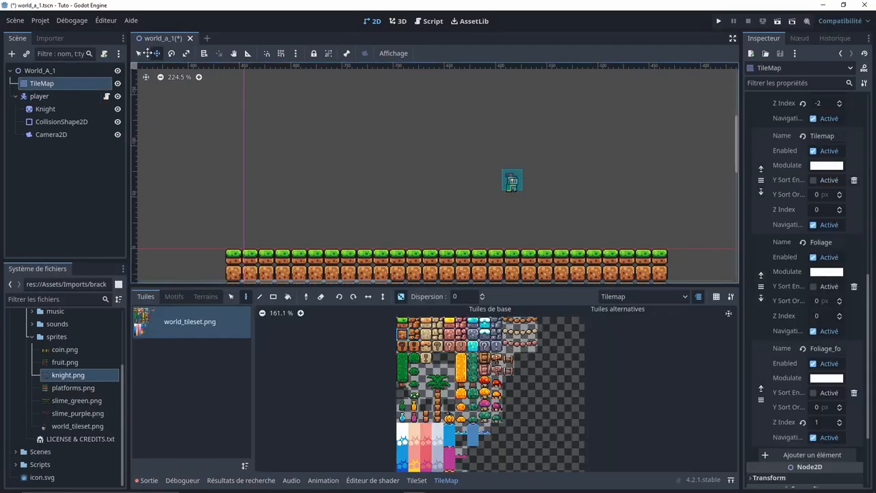
key("F5")
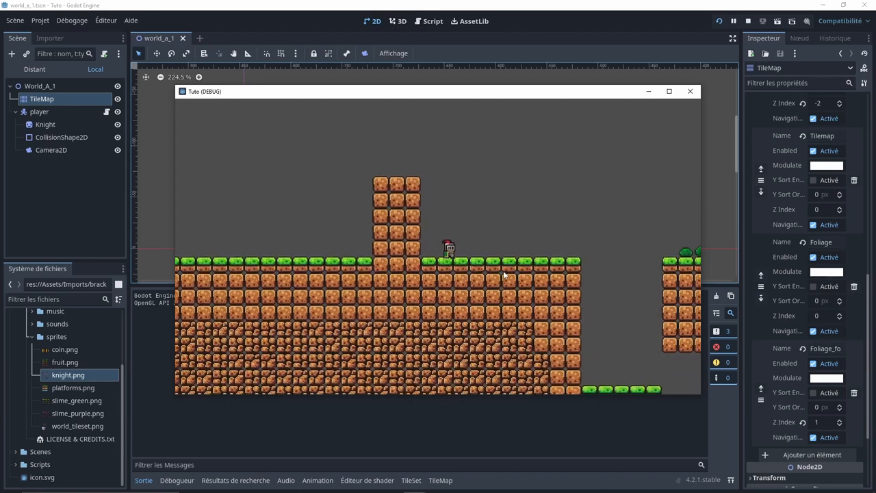
key("Left")
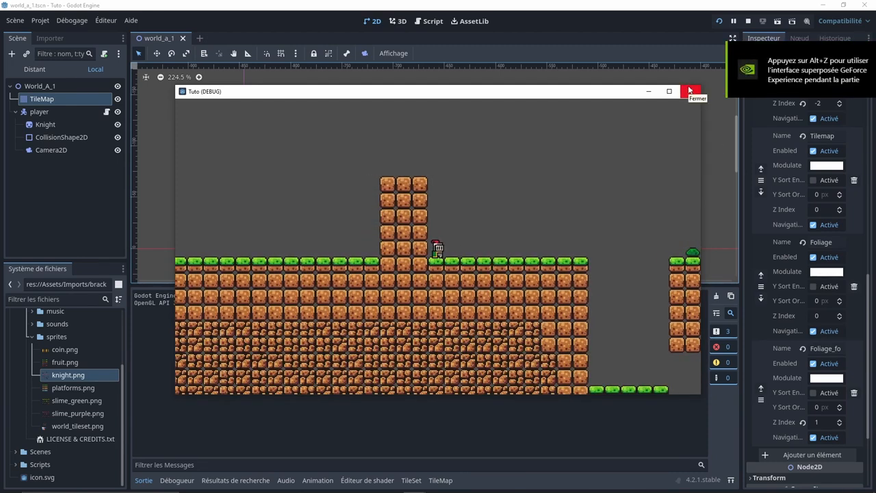
left_click(689, 90)
key("ctrl+z")
scroll(258, 141, "down", 3)
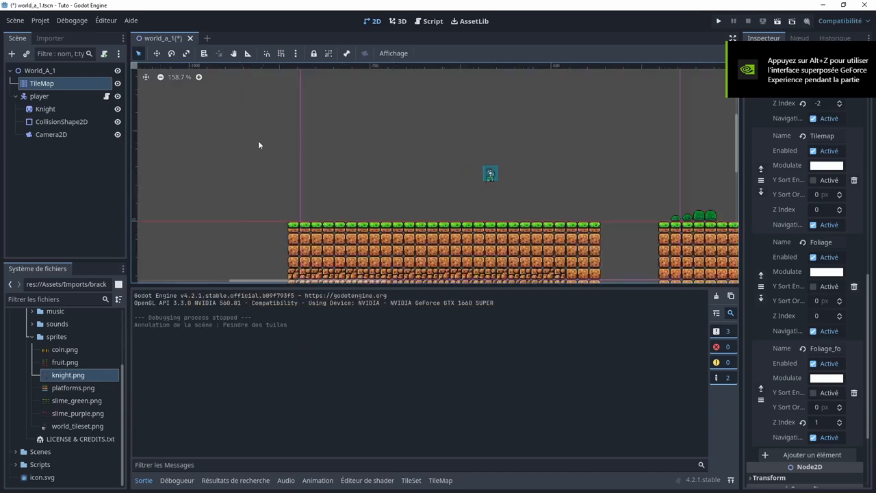
Save the scene and set the player Camera2D's left limit to -850 px, just inside the ground's left edge
left_click(52, 135)
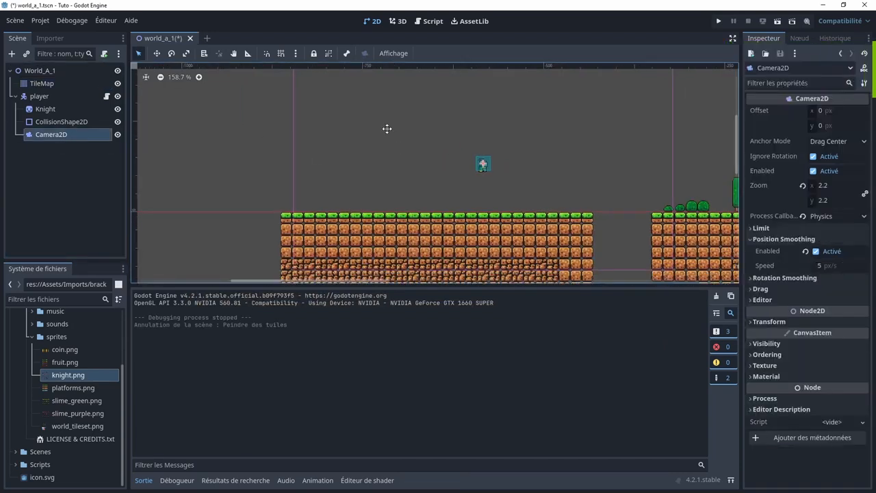
key("ctrl+s")
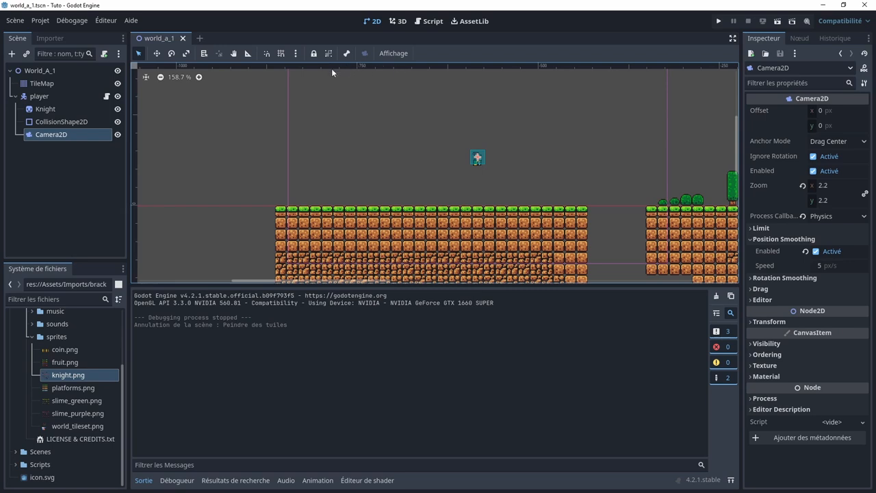
middle_click_drag(341, 180, 358, 196)
scroll(309, 82, "up", 4)
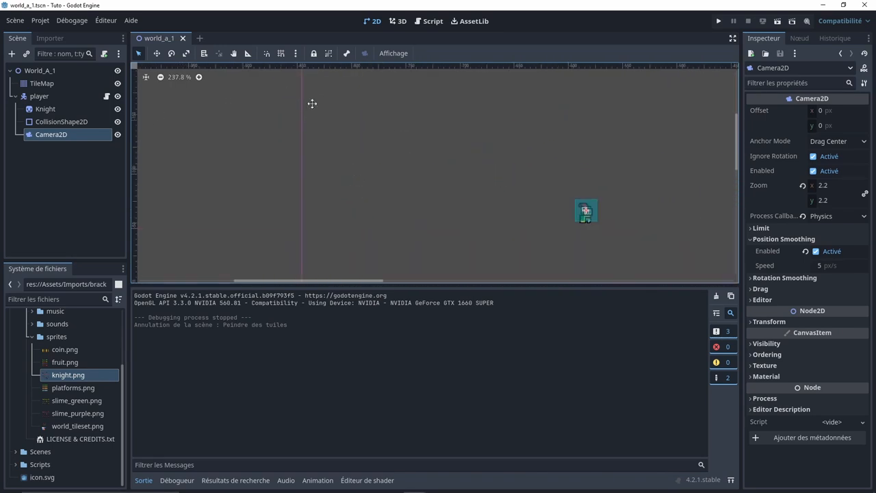
left_click(763, 239)
left_click(761, 228)
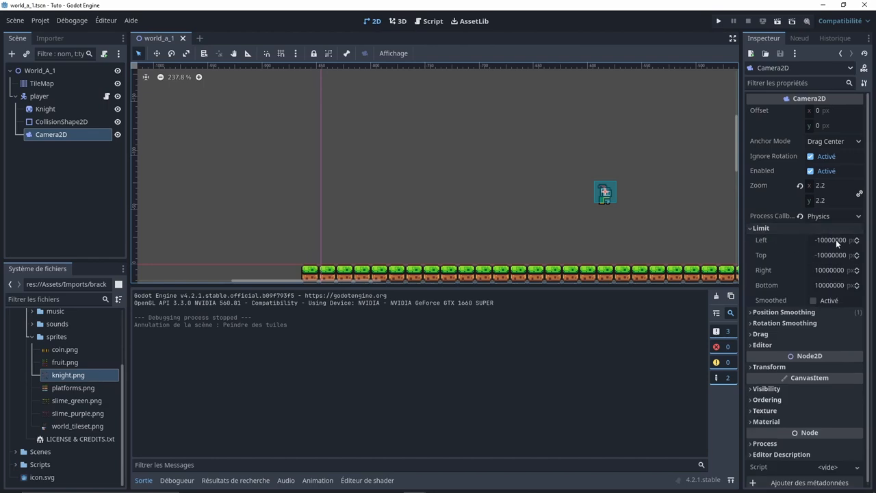
middle_click_drag(388, 167, 392, 160)
scroll(328, 132, "up", 7)
middle_click_drag(324, 187, 371, 85)
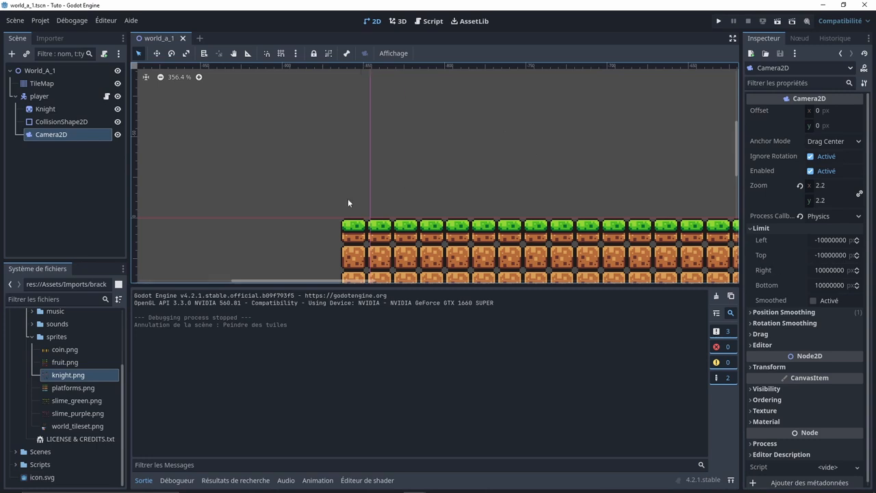
left_click(823, 240)
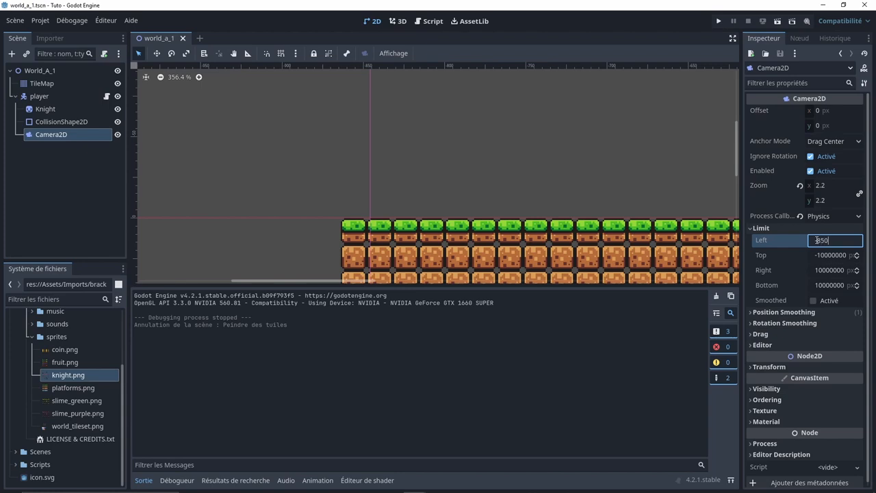
Set the Camera2D's right limit to 475 px, just inside the water's right edge
scroll(519, 137, "down", 10)
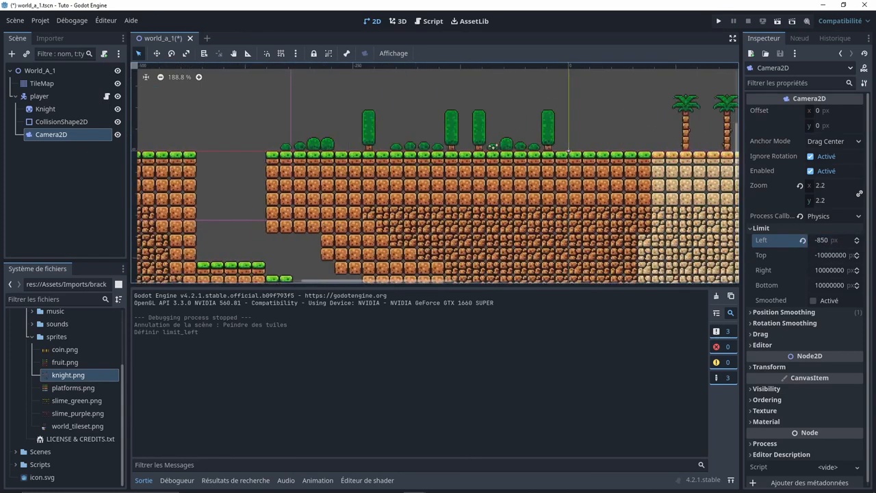
scroll(570, 192, "up", 15)
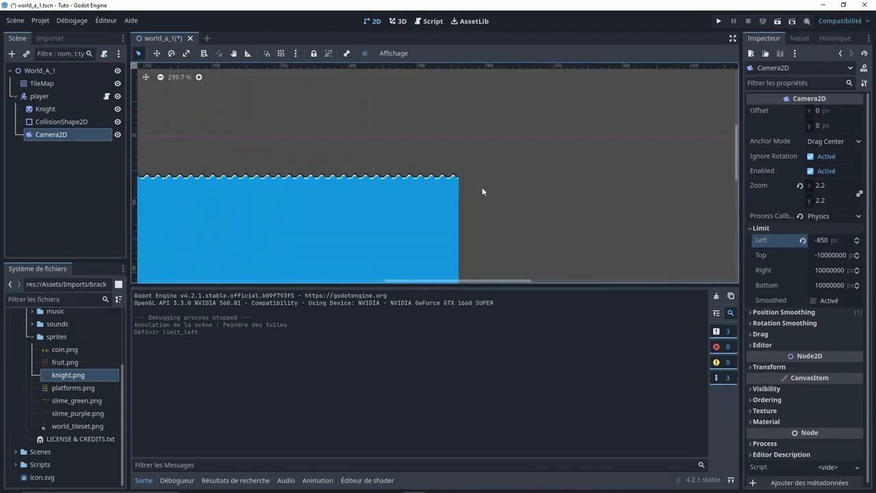
scroll(472, 113, "up", 1)
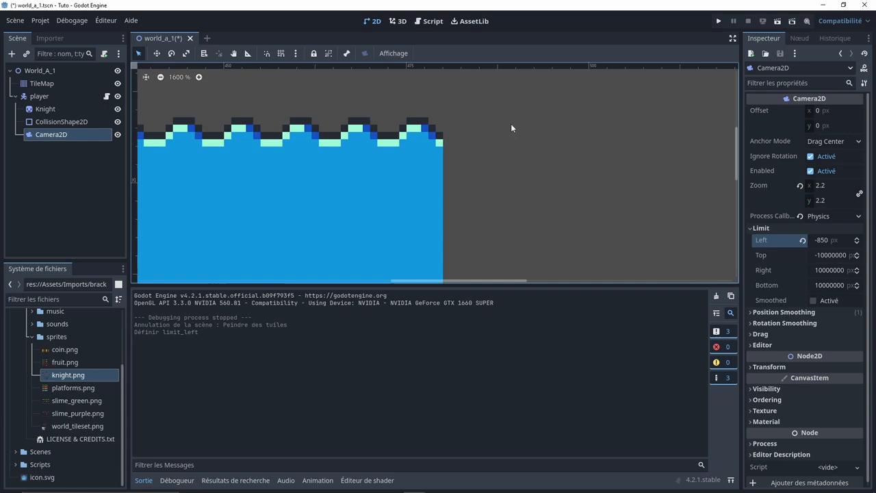
left_click(834, 271)
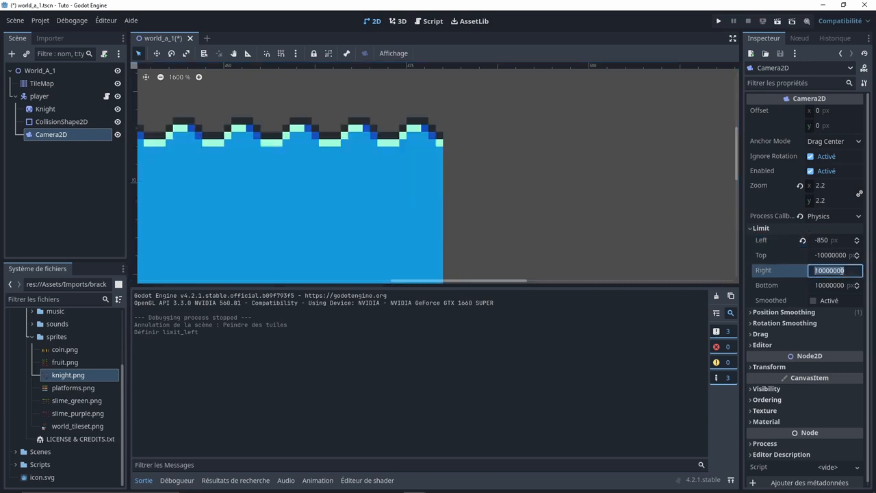
type("7")
type("47")
Set the Camera2D's bottom limit to 800 px, based on the lower edge of the underground dirt
scroll(369, 253, "down", 9)
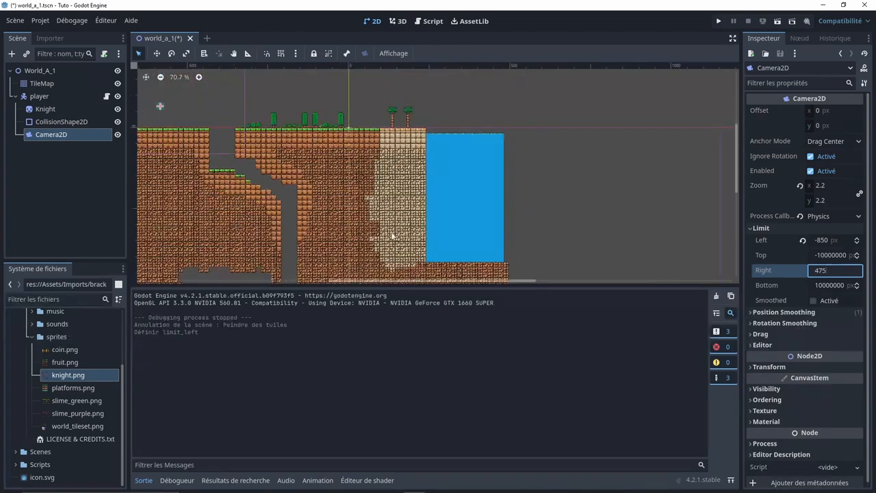
middle_click_drag(393, 236, 529, 72)
scroll(287, 199, "up", 18)
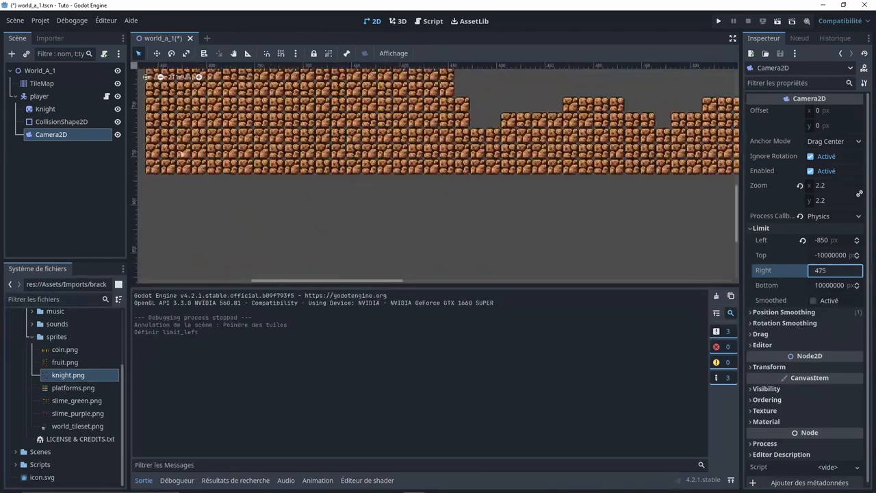
scroll(287, 195, "up", 6)
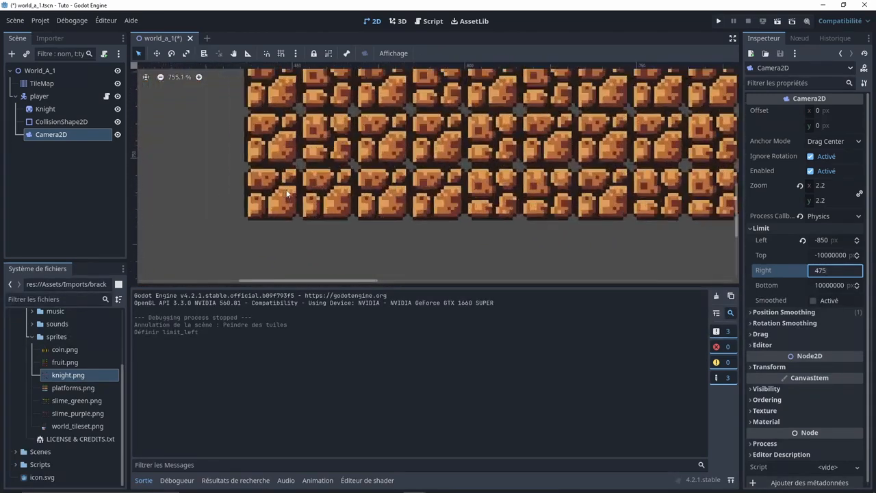
scroll(286, 194, "up", 11)
scroll(217, 234, "down", 10)
middle_click_drag(217, 233, 266, 168)
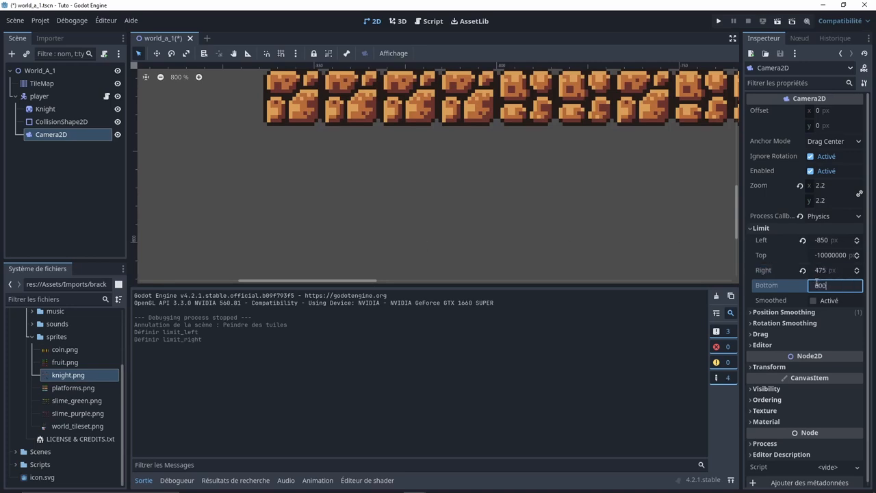
scroll(281, 102, "down", 10)
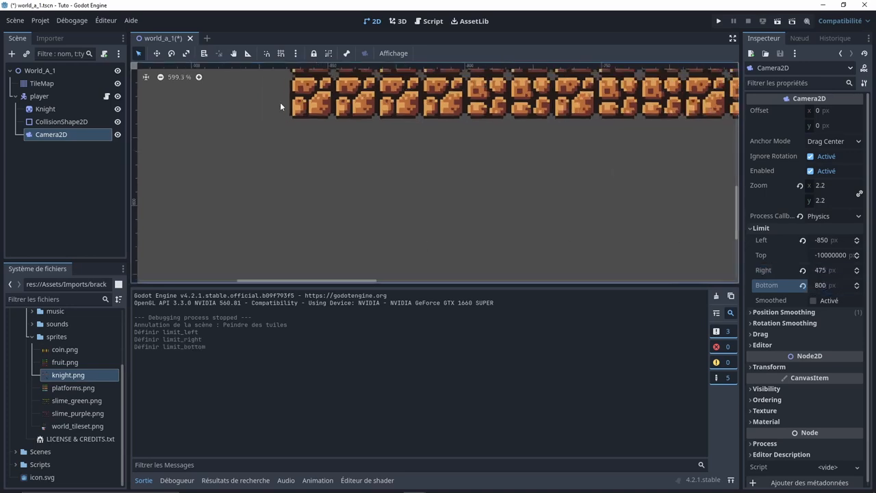
Fill a full-width rectangle of dark dirt tiles beneath the cave on the TileMap's Tilemap layer, extending the underground downward, and save the scene
left_click(40, 83)
left_click(415, 326)
scroll(262, 103, "down", 15)
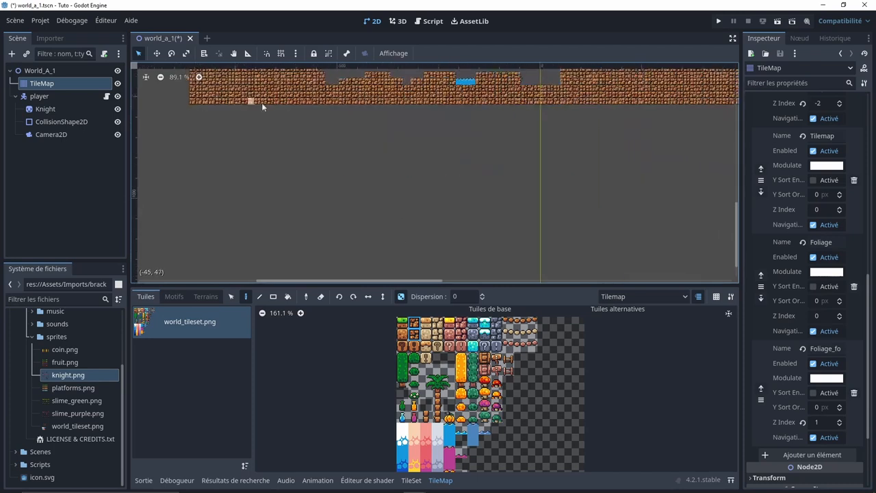
left_click_drag(190, 127, 582, 177, "ctrl+shift")
key("ctrl+s")
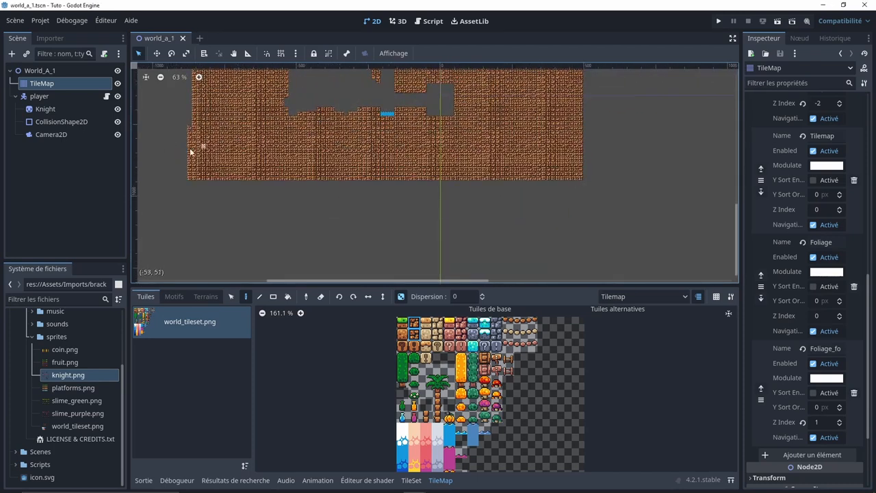
Run the game and walk the knight to the ground's left end, then right with a jump and down into the shaft
middle_click_drag(194, 147, 282, 204)
key("F5")
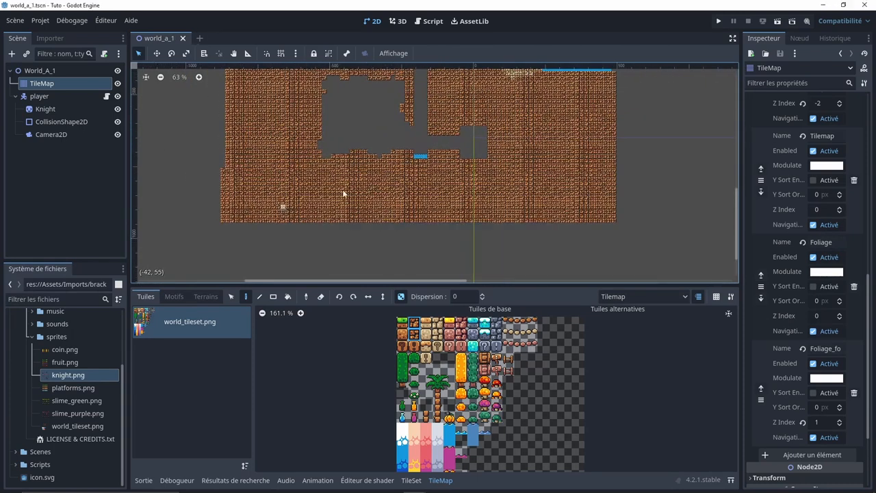
key("Left")
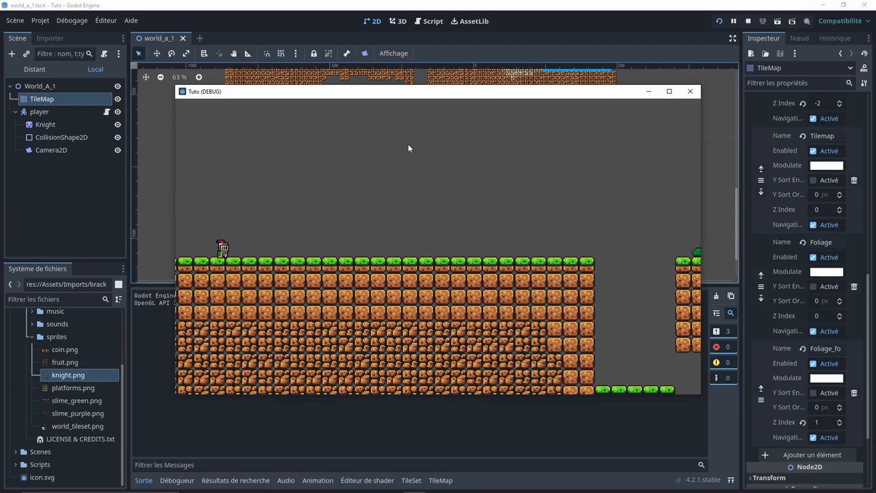
key("Right")
key("space")
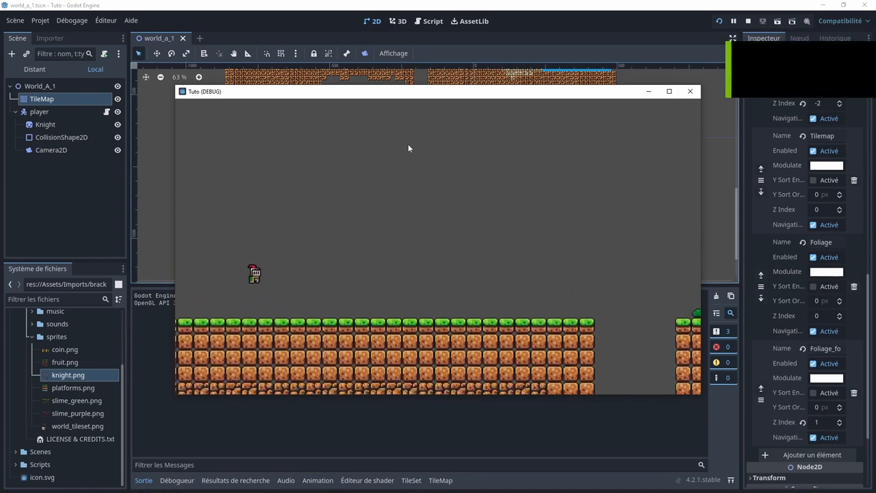
key("Right")
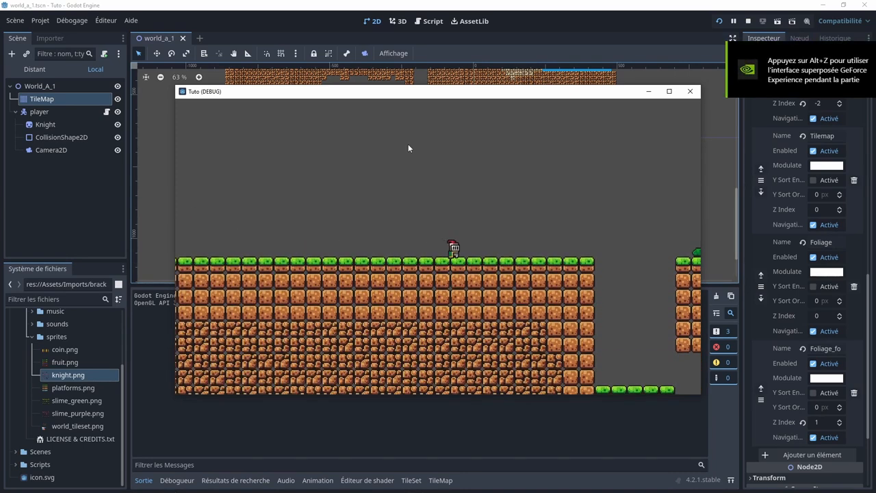
key("Right")
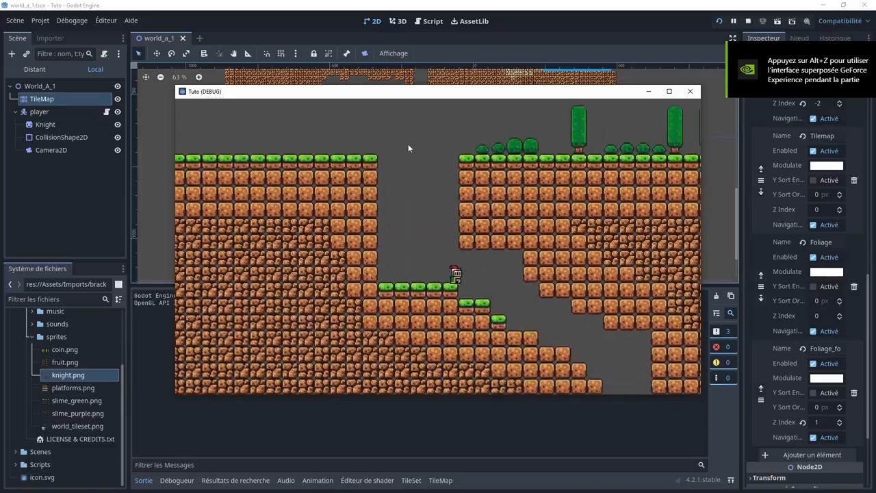
Move and jump the knight around the cave's water pool to check the camera's bottom limit, and stop the game
key("Left")
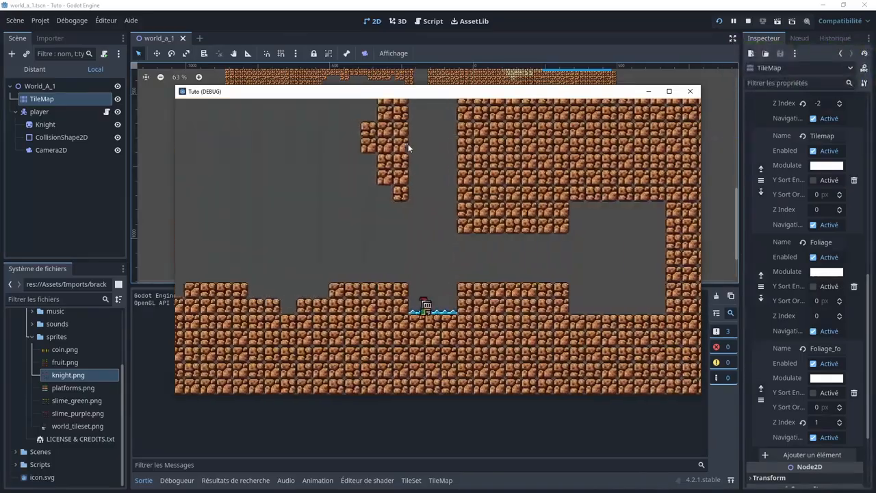
key("space")
key("Right")
key("space")
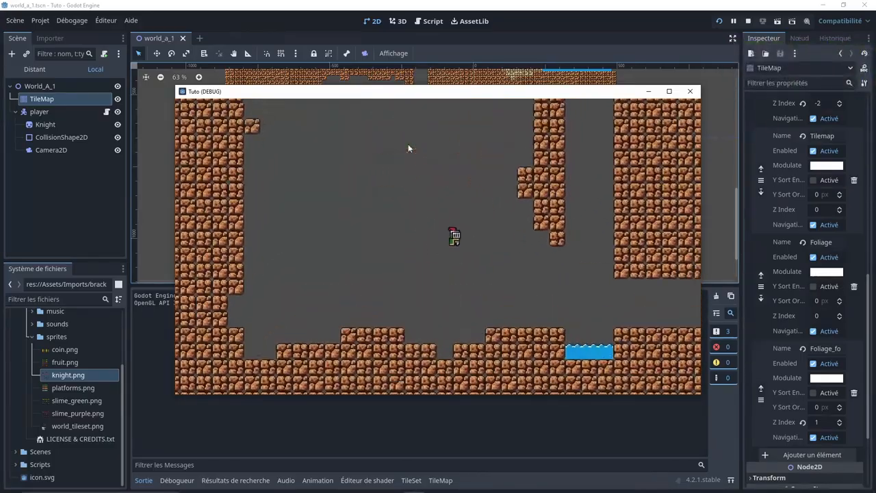
key("space")
key("Right")
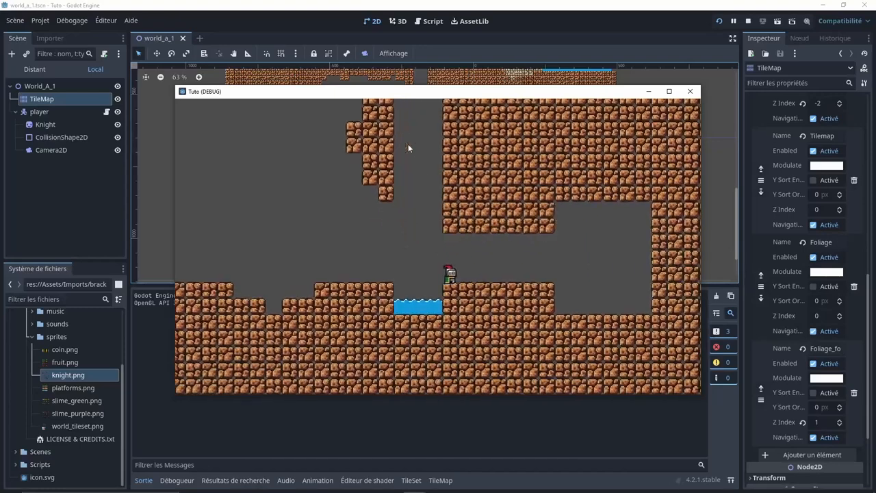
key("Right")
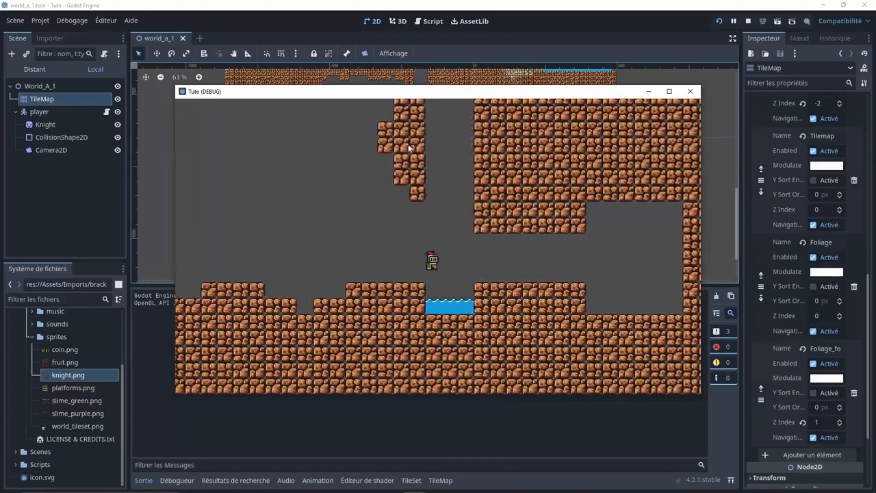
key("Left")
key("Right")
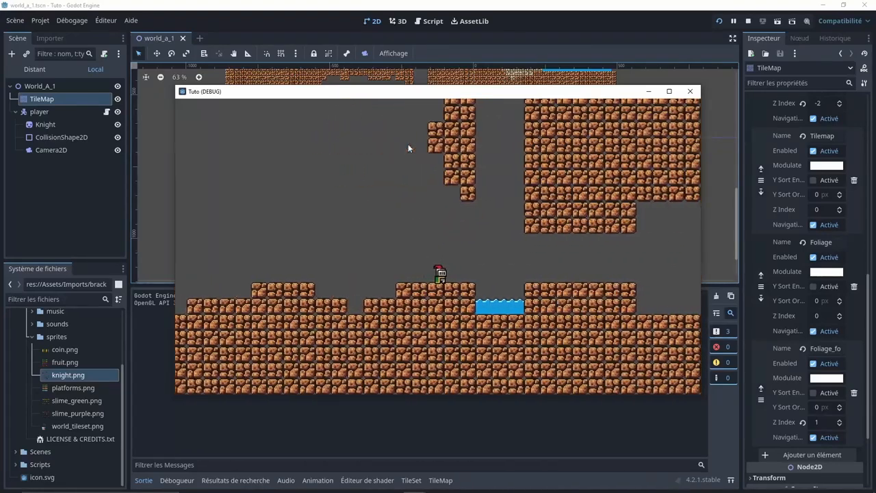
left_click(688, 91)
Shrink the player's rectangular CollisionShape2D to fit the knight's body and feet below the red plume, and save the scene
left_click(64, 124)
middle_click_drag(413, 108, 419, 220)
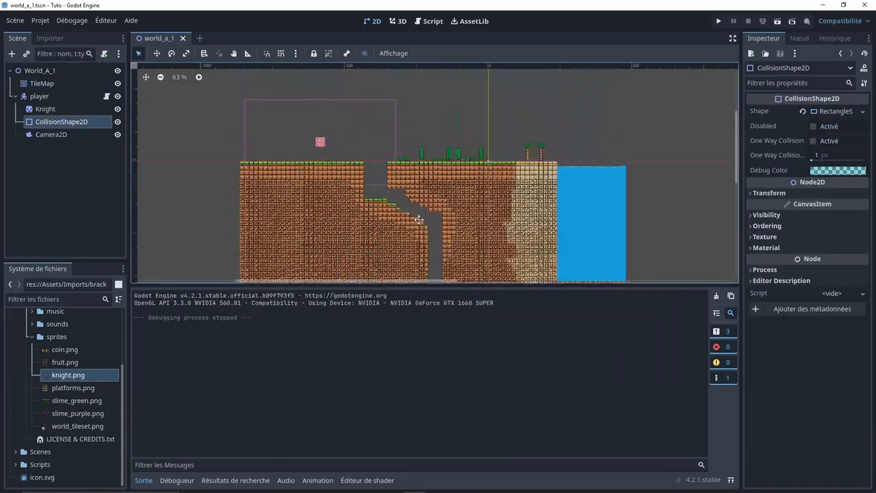
scroll(334, 141, "up", 10)
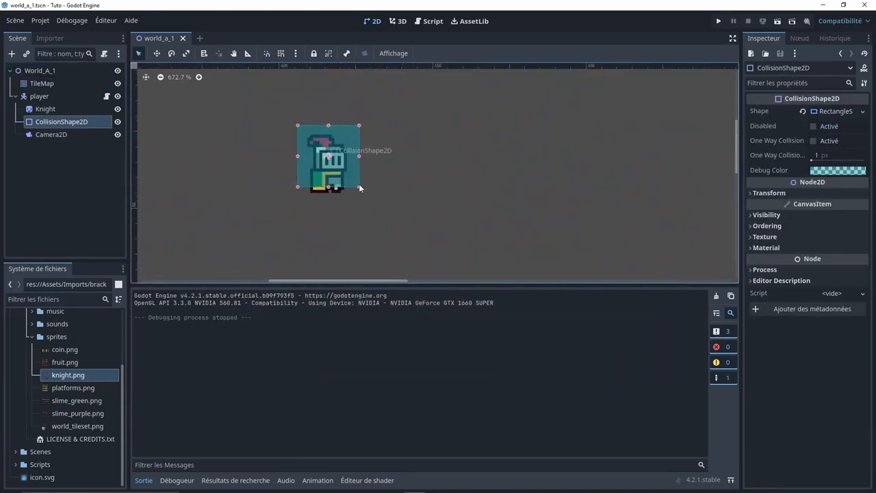
left_click_drag(359, 187, 341, 190)
scroll(313, 172, "up", 5)
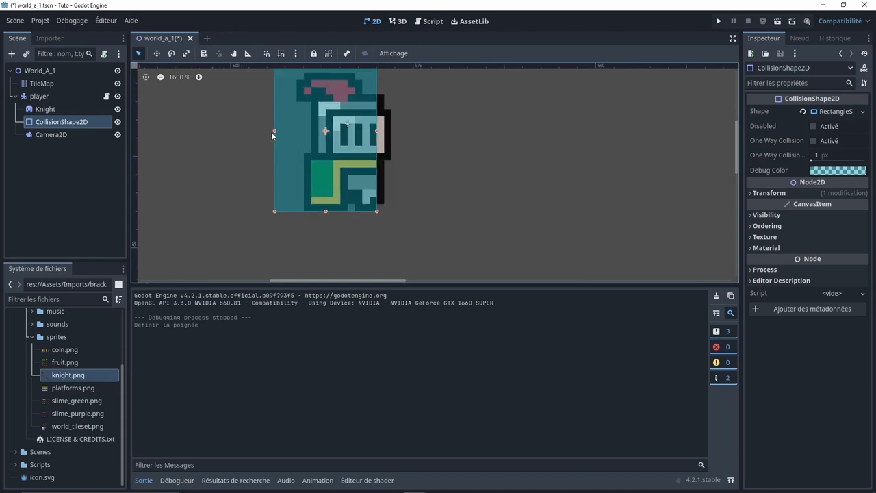
left_click_drag(274, 131, 306, 133)
scroll(346, 133, "down", 2)
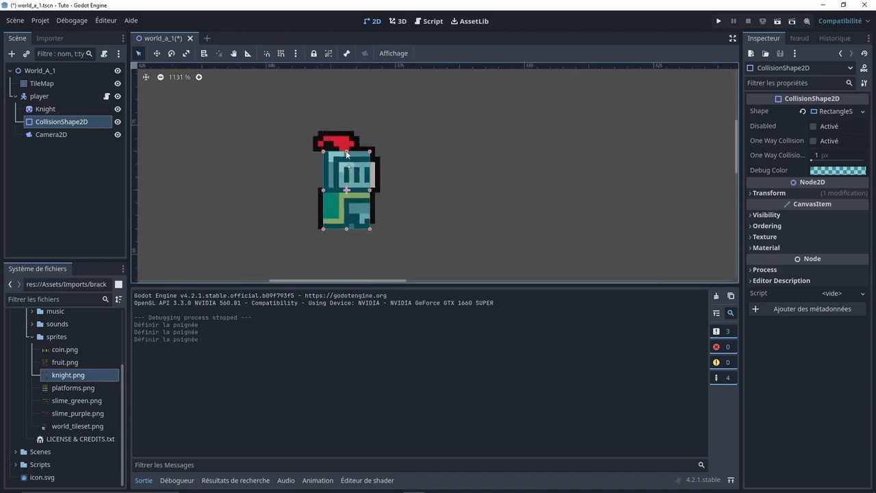
key("ctrl+s")
scroll(412, 193, "down", 2)
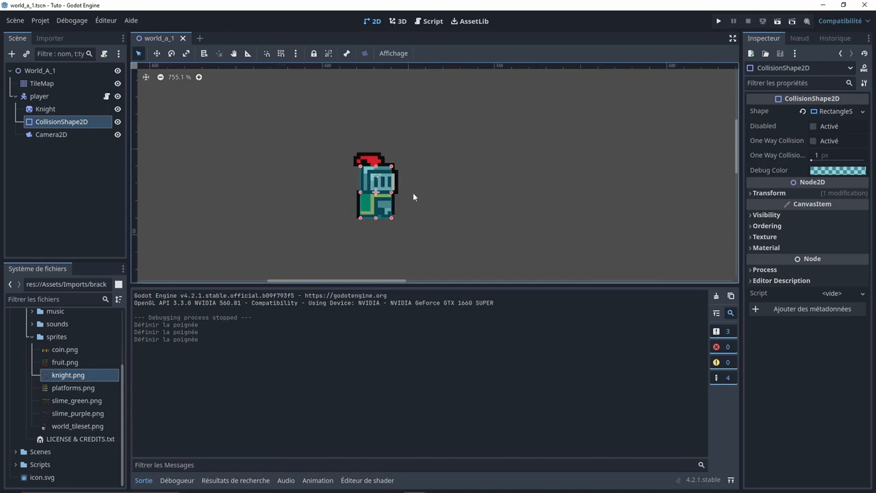
key("ctrl+s")
scroll(415, 197, "down", 6)
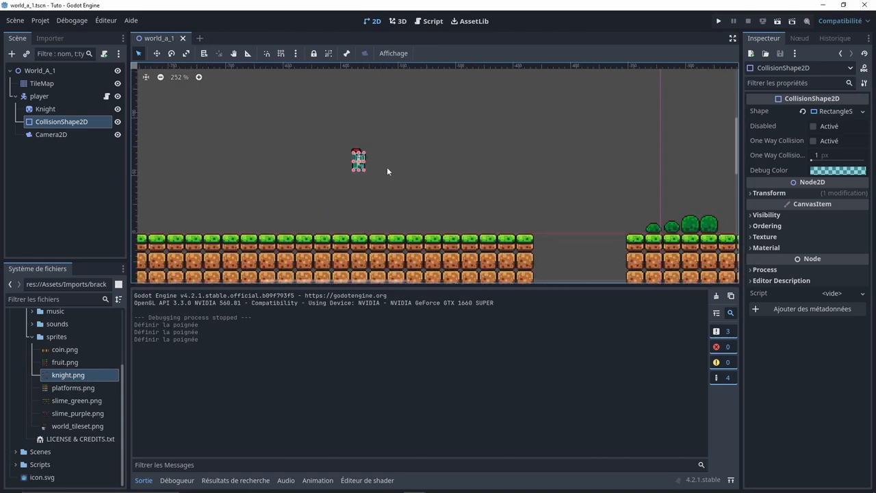
Select the player node, run the game maximized, and take the knight over the gap and past the trees to the palms
left_click(41, 96)
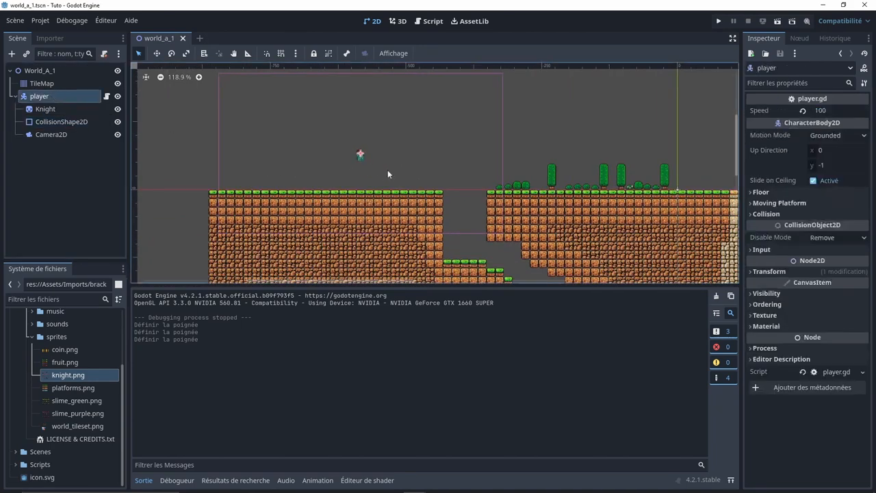
scroll(388, 170, "down", 2)
key("F5")
double_click(409, 93)
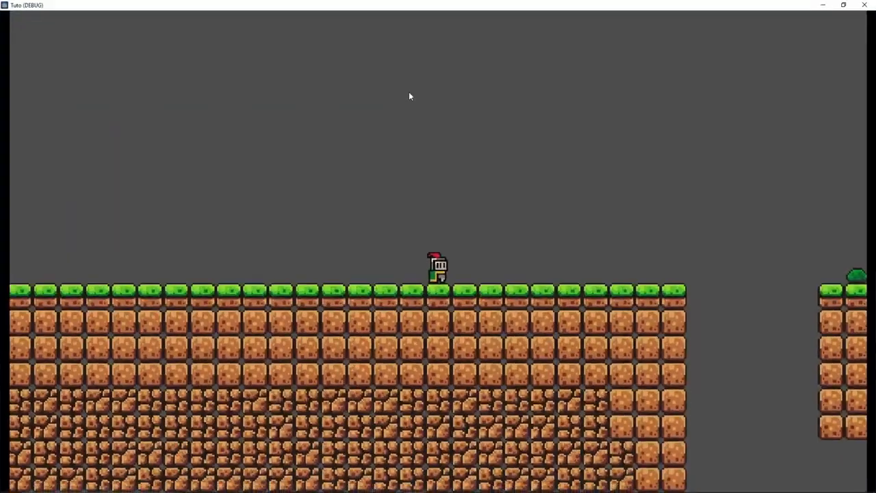
key("Right")
key("space")
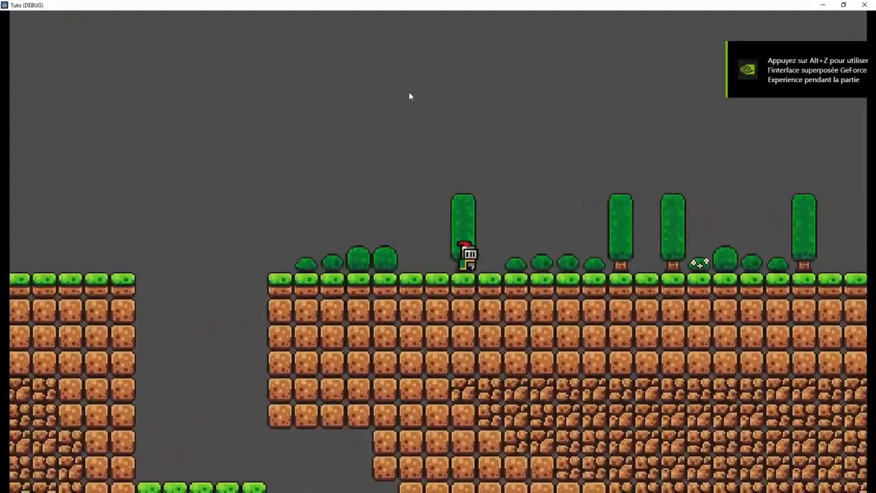
key("Left")
key("Right")
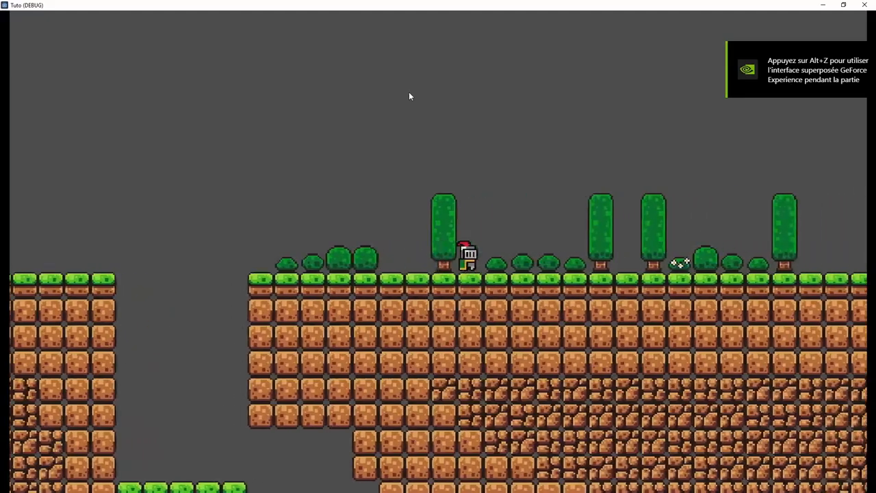
key("Right")
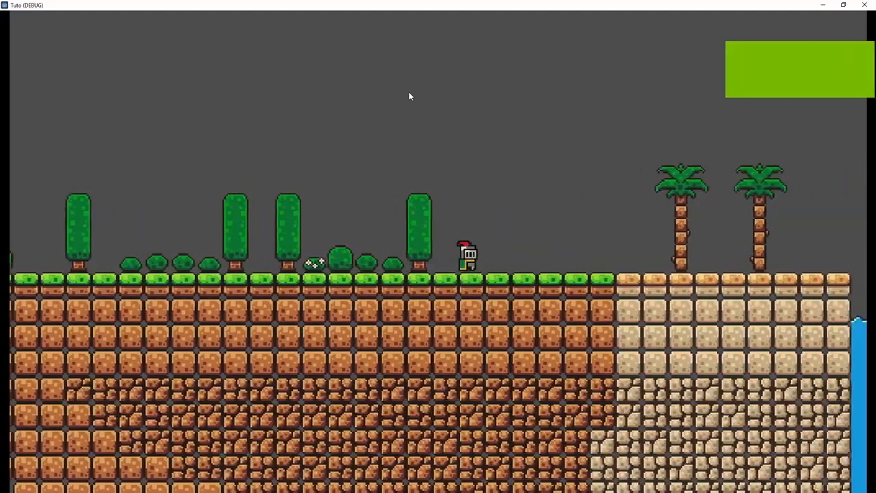
key("Right")
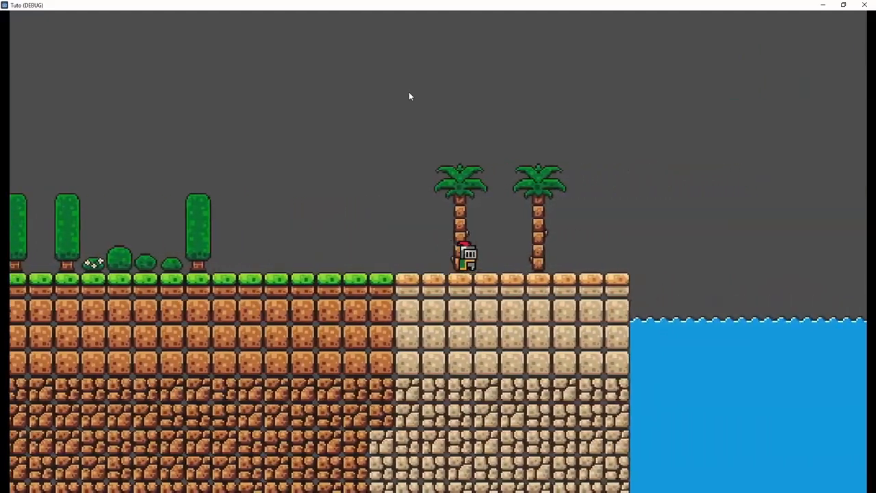
Walk the knight back from the palms, jump back and forth across the gap to test the new collision shape, and close the game
key("Left")
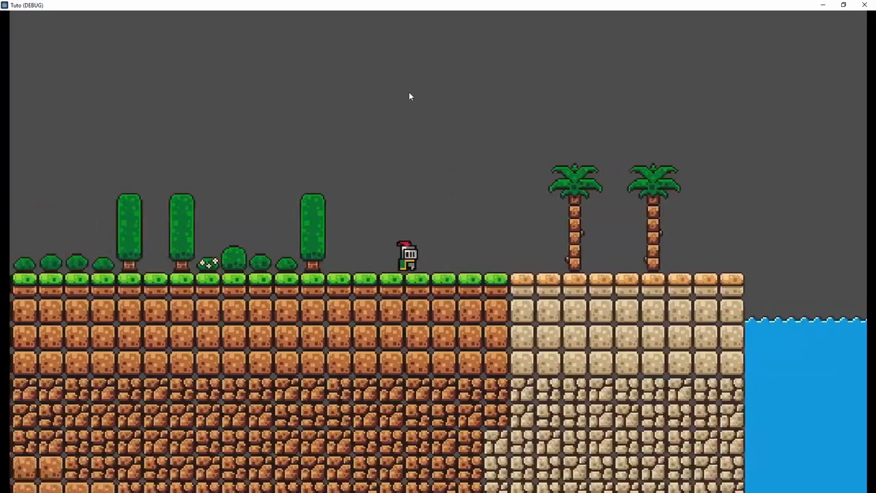
key("Left")
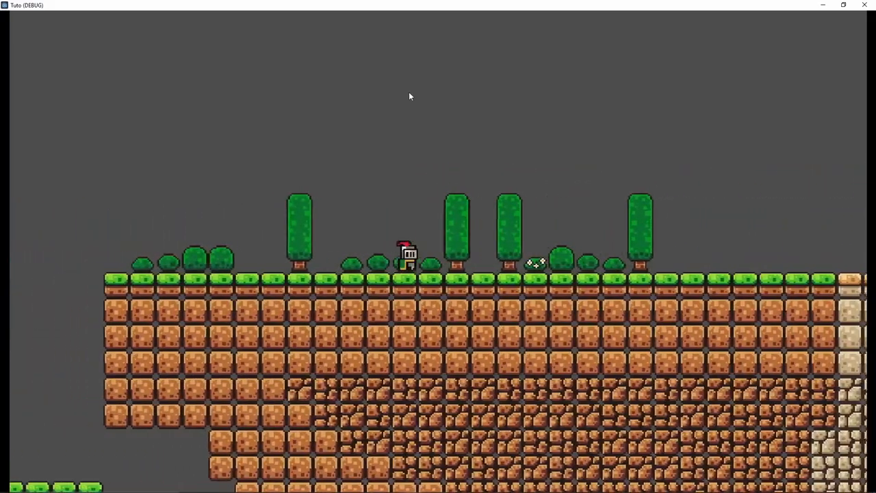
key("Left")
key("space")
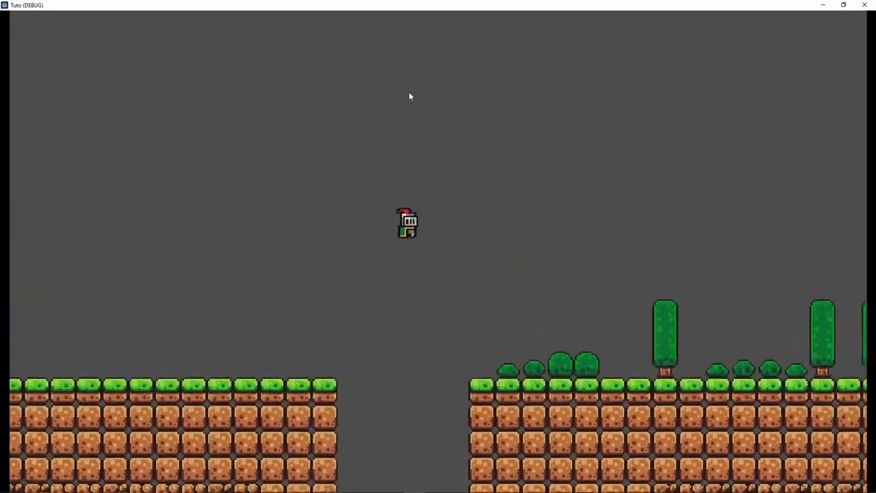
key("Right")
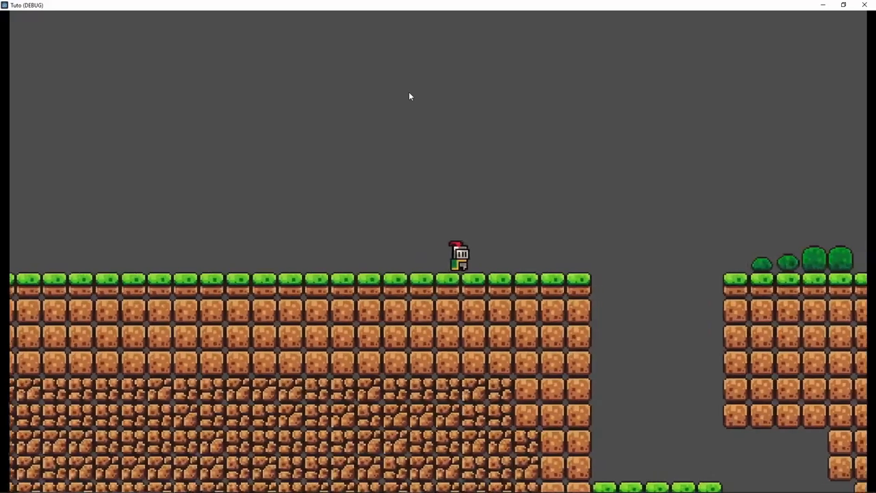
key("space")
key("Right")
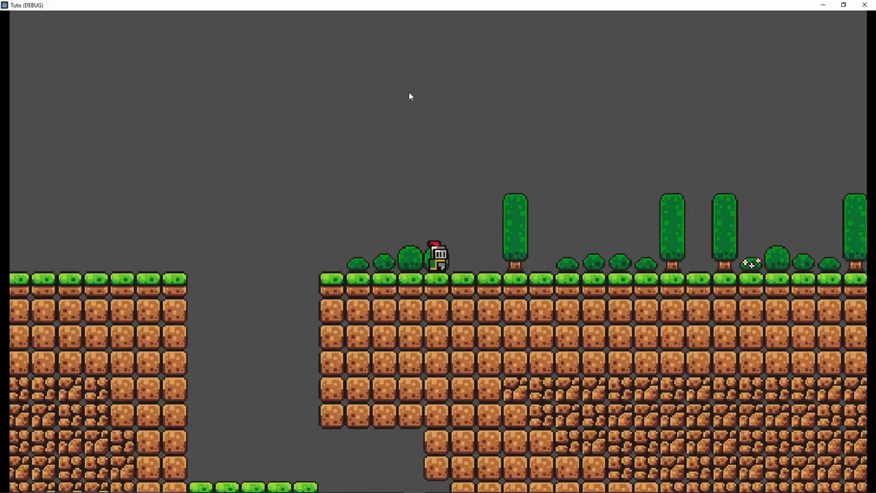
key("Left")
key("space")
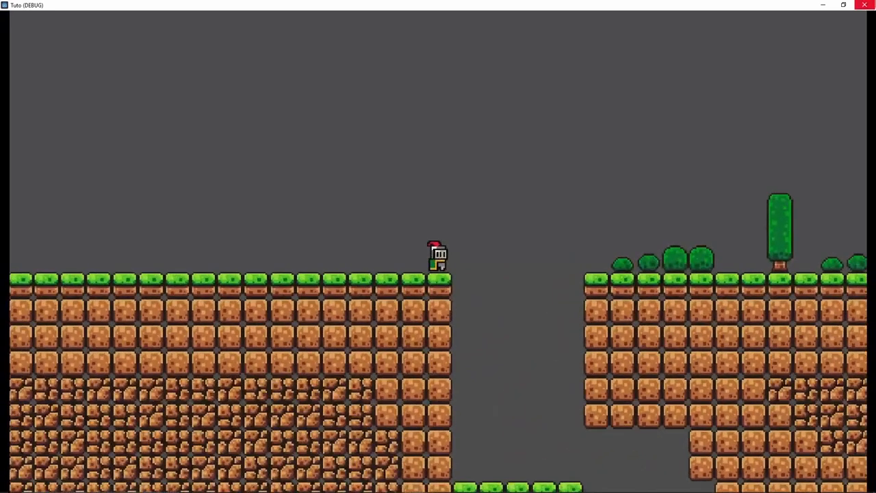
left_click(865, 5)
scroll(439, 197, "down", 3)
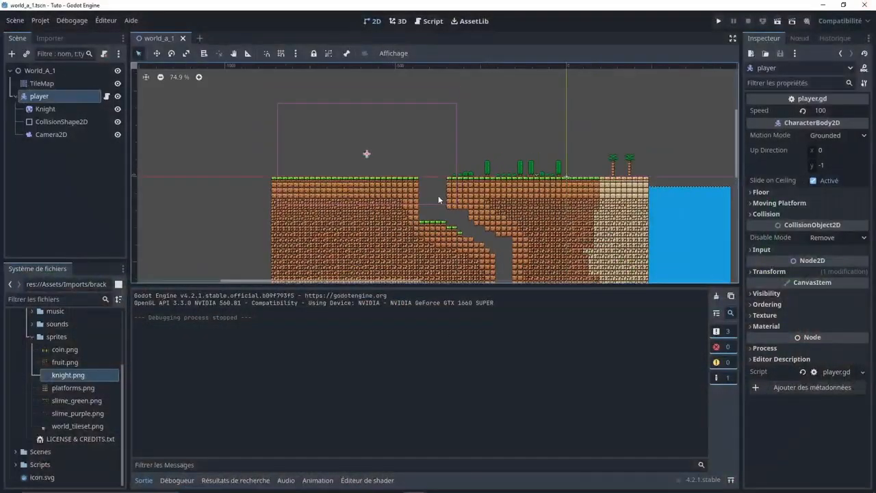
middle_click_drag(438, 196, 417, 168)
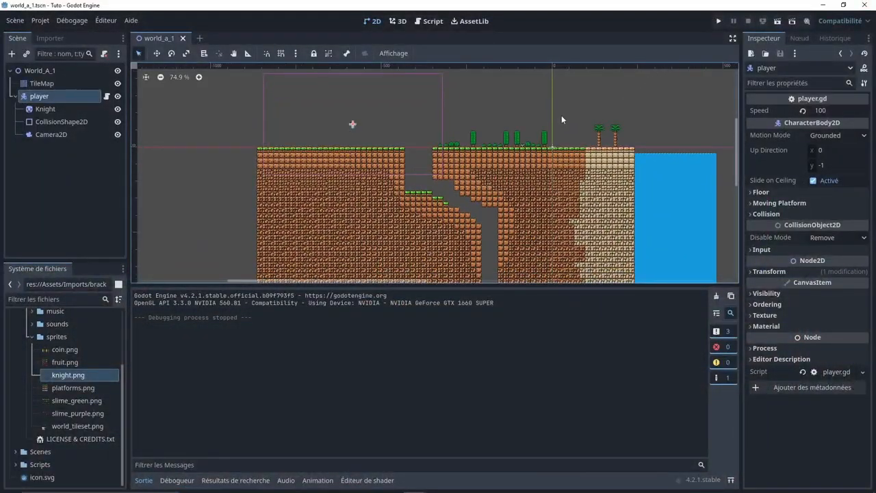